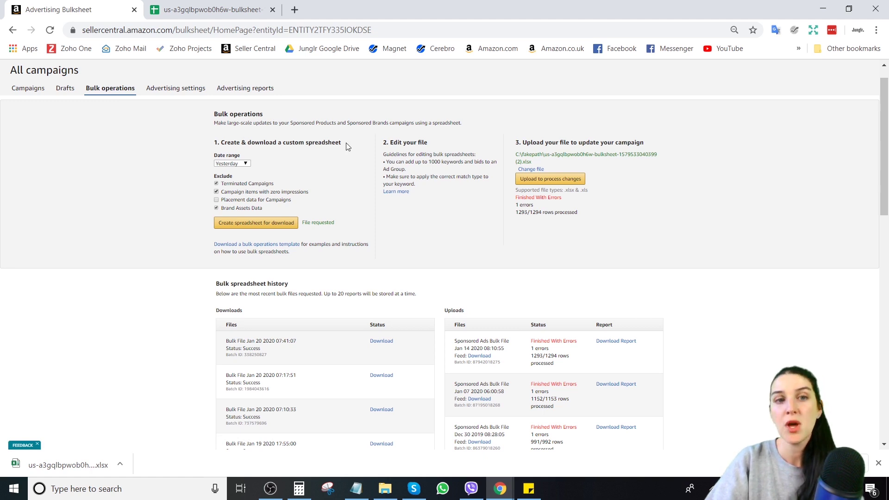
Set the bulk file date range to 30 days and include campaign items with zero impressions
left_click(239, 165)
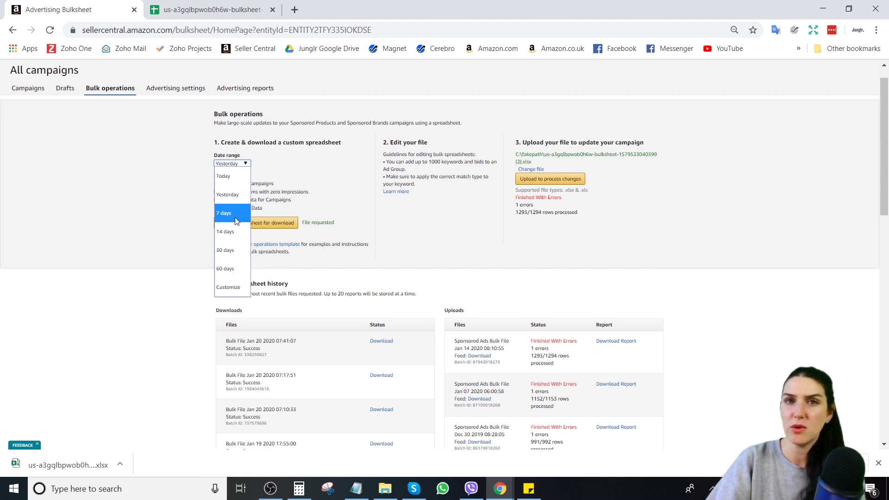
left_click(239, 250)
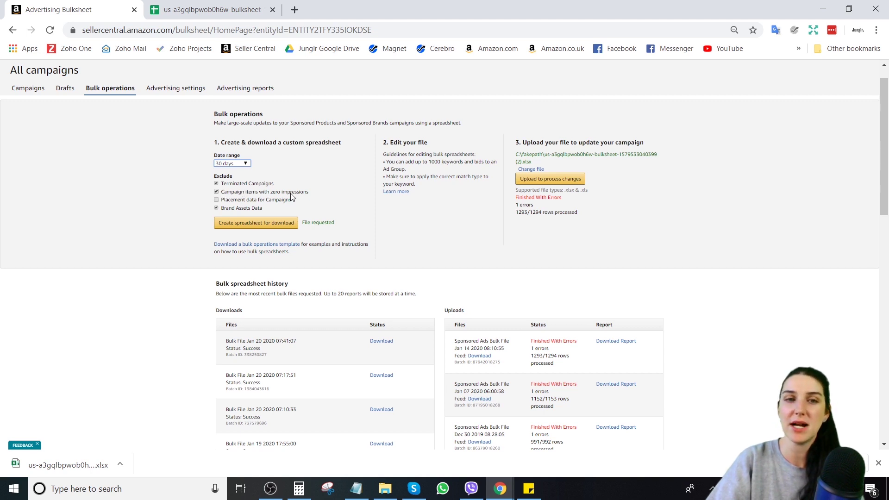
left_click(217, 192)
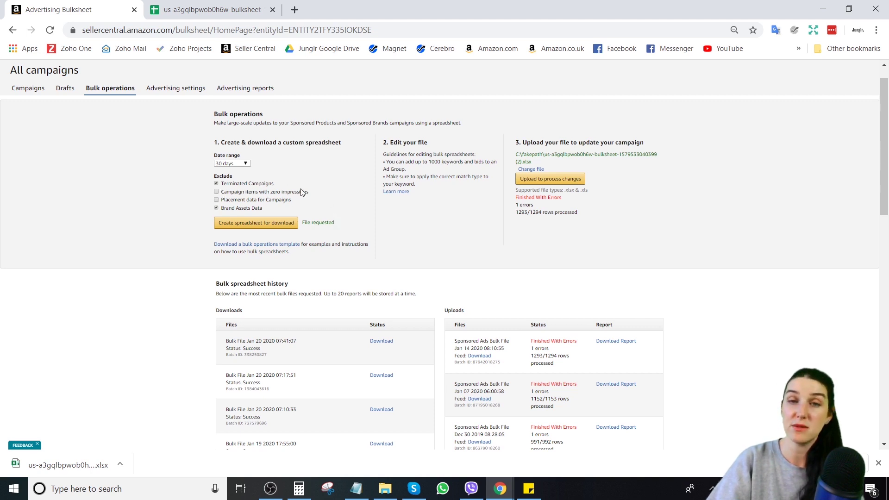
Request a new 30-day bulk spreadsheet, download the latest finished bulk file, and go to Google Sheets
left_click(235, 228)
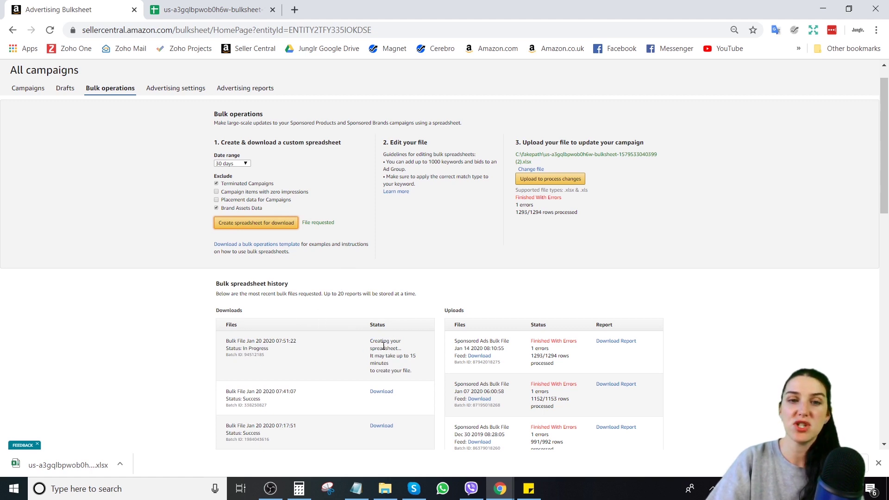
left_click(381, 392)
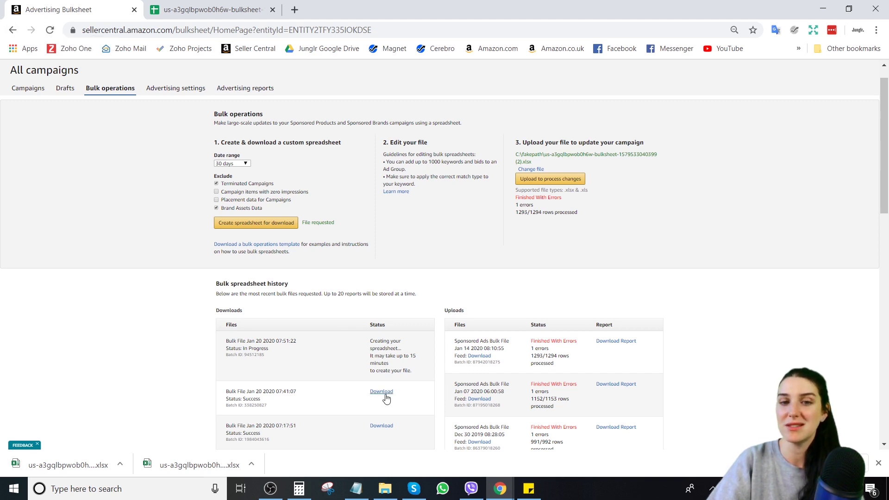
left_click(222, 9)
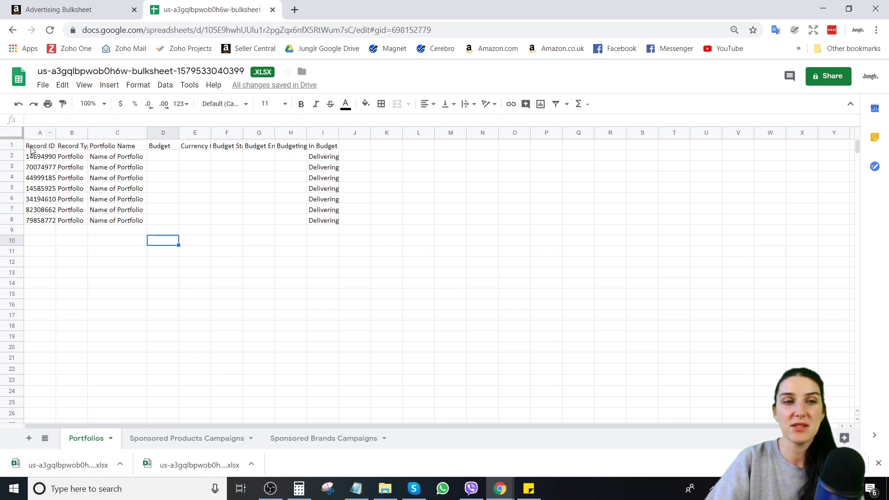
Select the Portfolios headers, portfolio rows and the Portfolio Name column
left_click_drag(40, 146, 291, 188)
left_click_drag(374, 222, 397, 238)
left_click(120, 133)
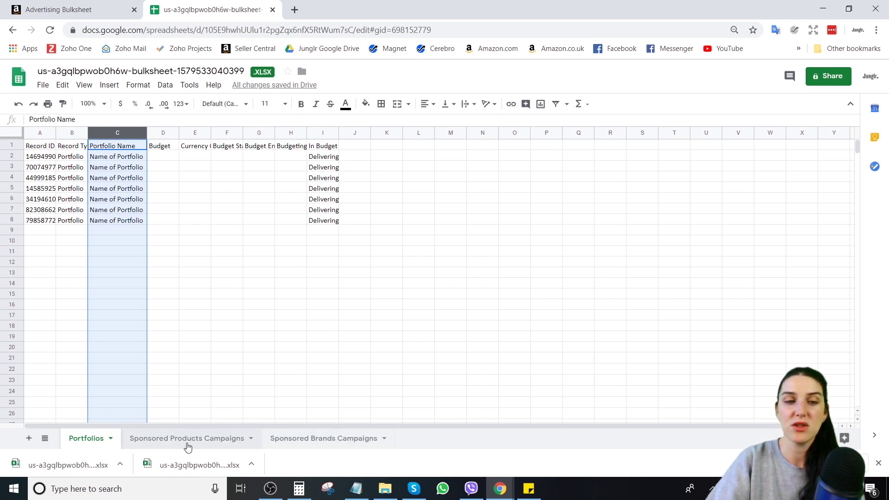
Go to the Sponsored Products Campaigns sheet and scroll through its campaign rows and back to the top
left_click(184, 444)
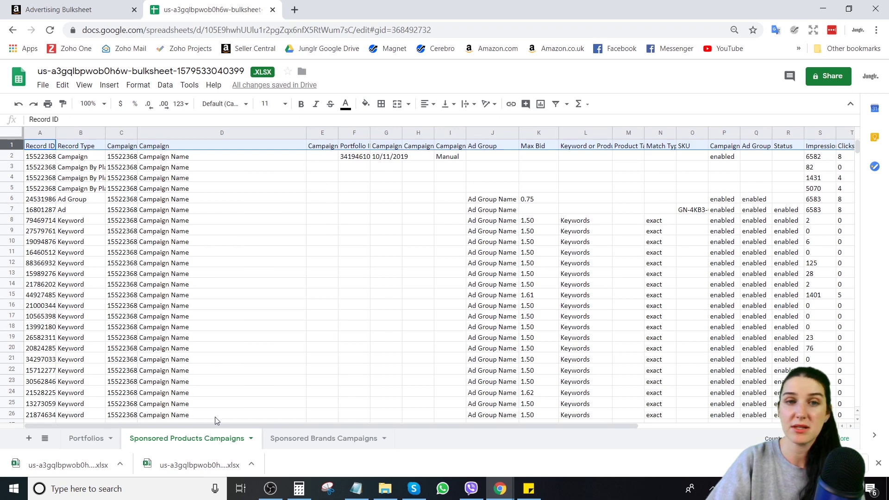
left_click_drag(40, 147, 885, 395)
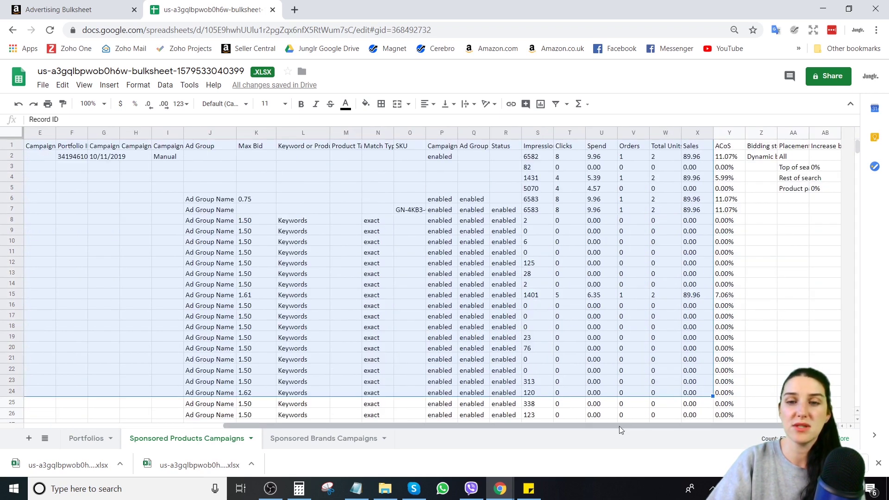
left_click_drag(618, 427, 420, 427)
scroll(368, 344, "down", 15)
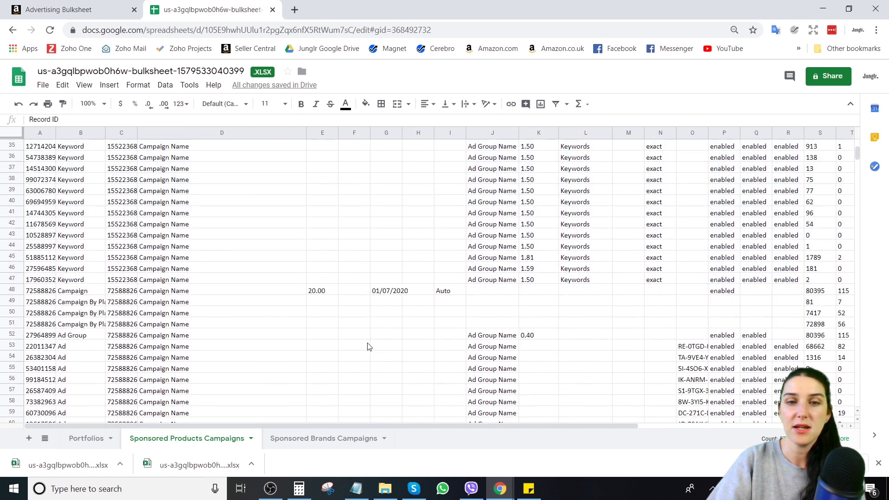
scroll(370, 346, "down", 7)
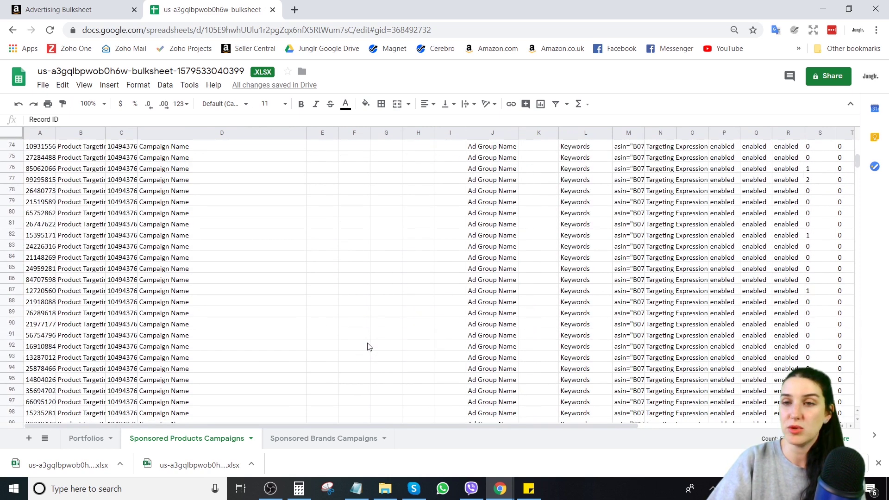
scroll(369, 346, "down", 5)
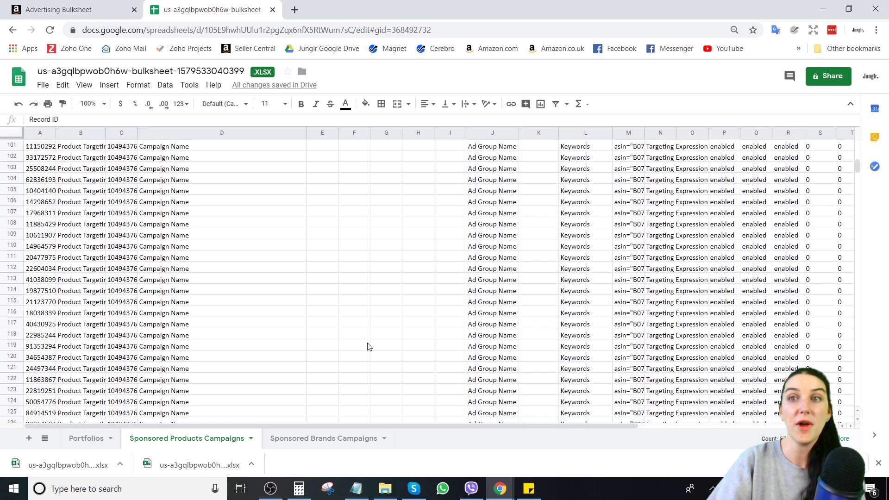
left_click_drag(857, 170, 858, 141)
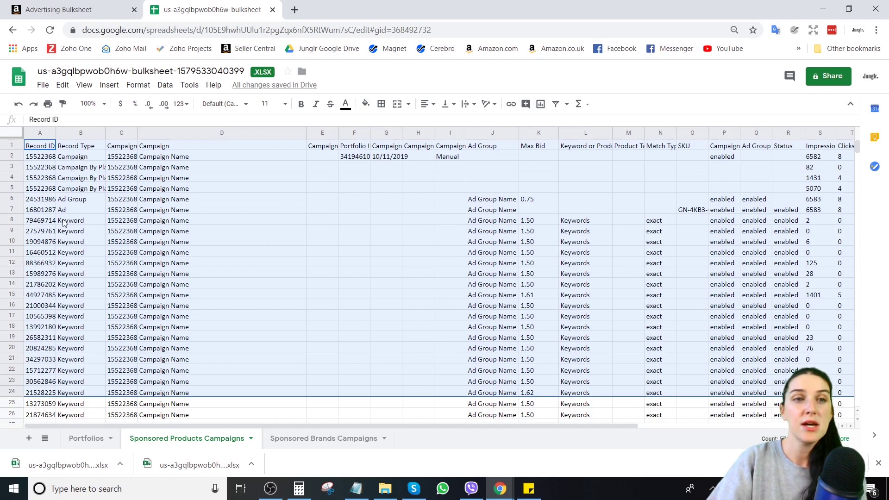
Freeze the header row of the Sponsored Products Campaigns sheet
left_click(10, 145)
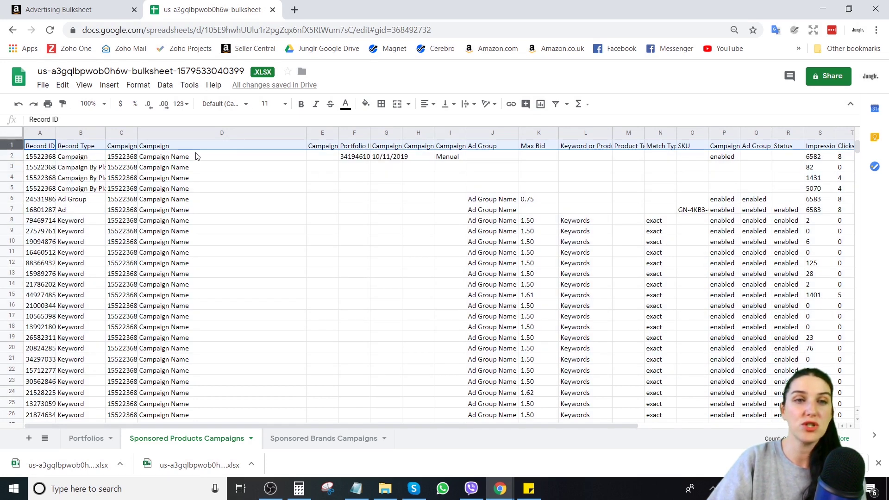
left_click(84, 85)
mouse_move(104, 106)
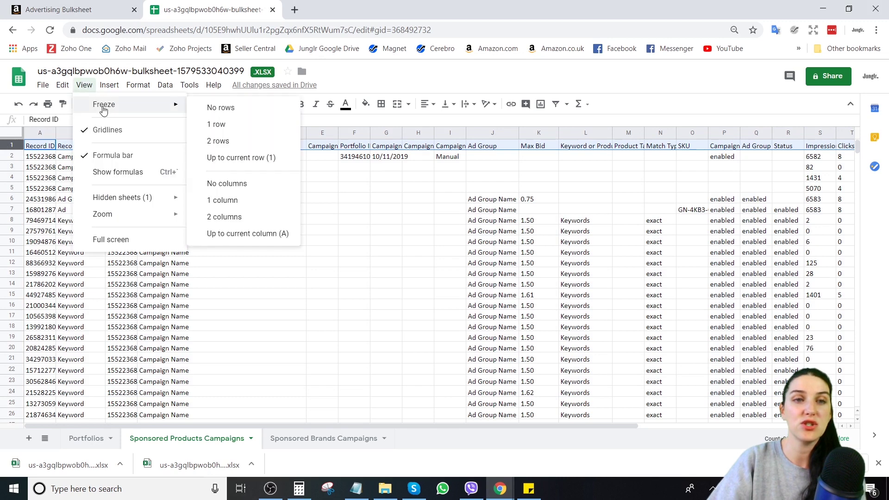
left_click(244, 124)
scroll(401, 265, "down", 6)
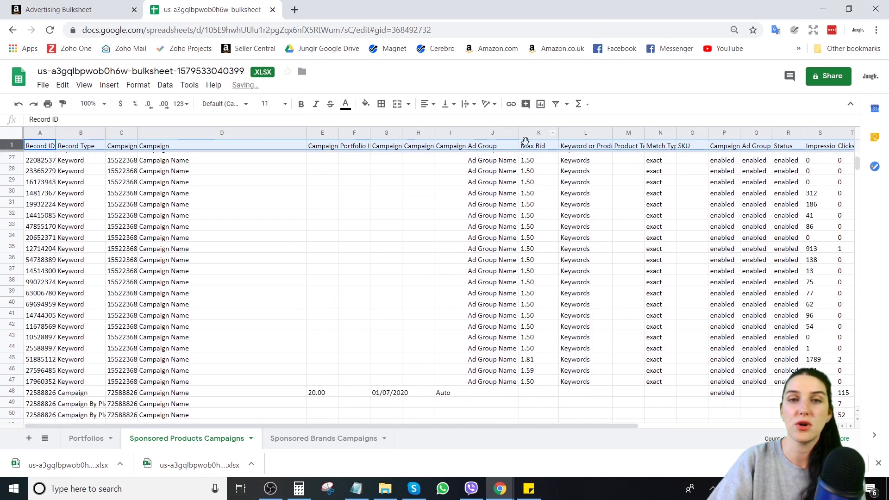
scroll(293, 225, "up", 6)
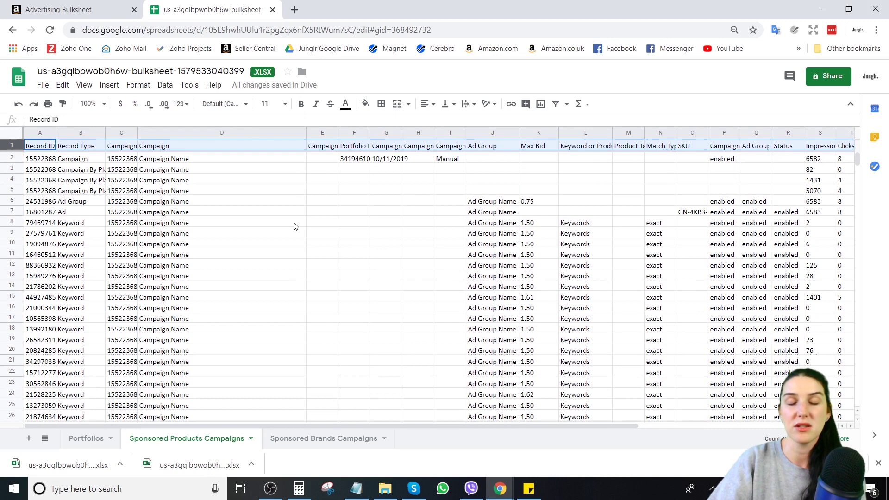
Add a filter and limit Record Type to Keyword and Product Targeting rows
left_click(556, 105)
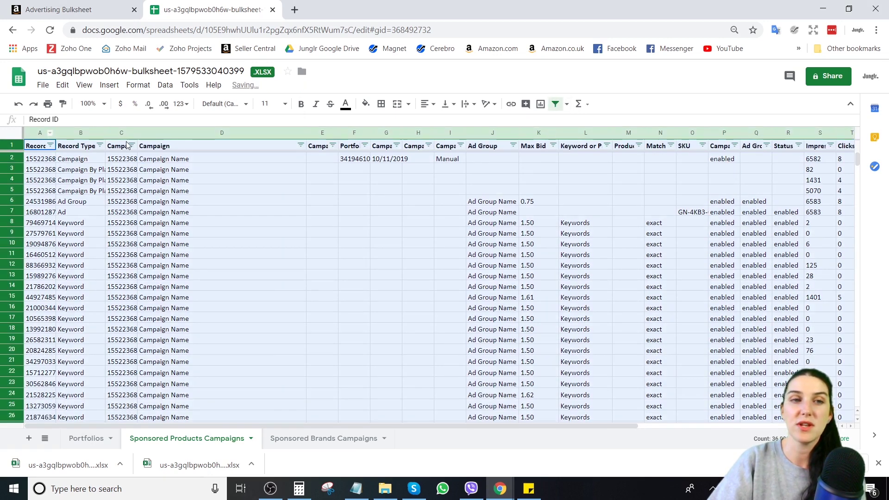
left_click(88, 181)
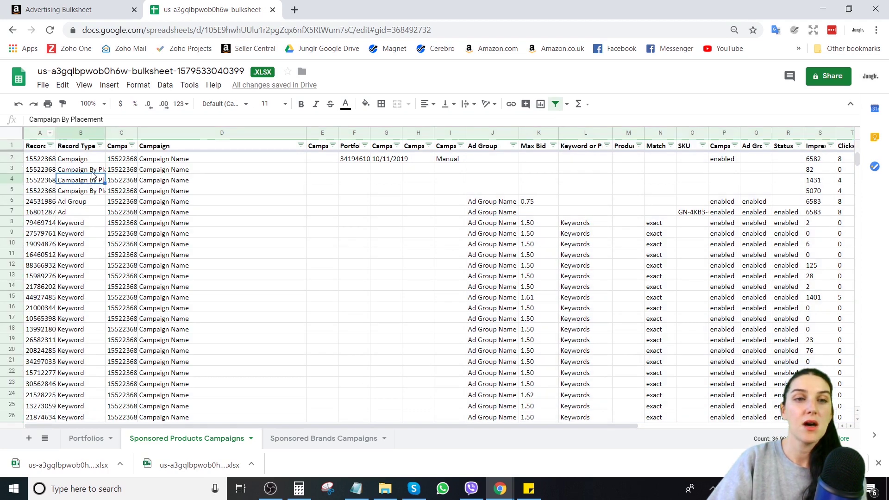
left_click(81, 131)
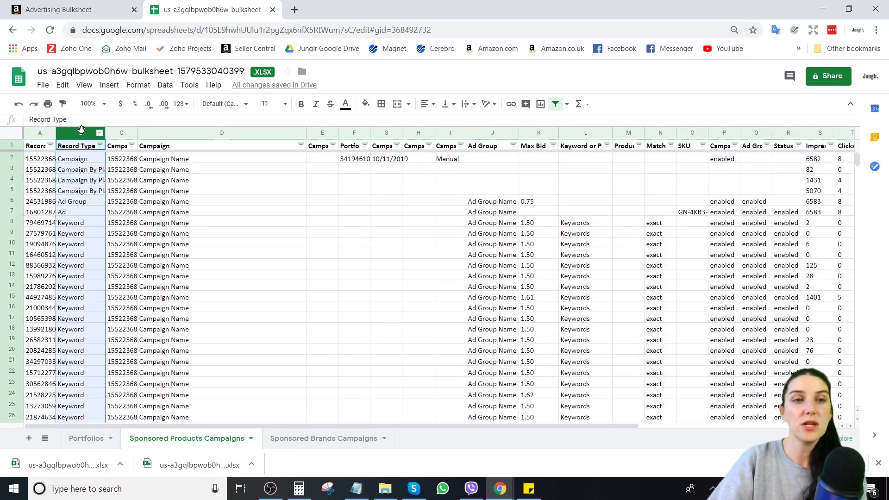
left_click(100, 146)
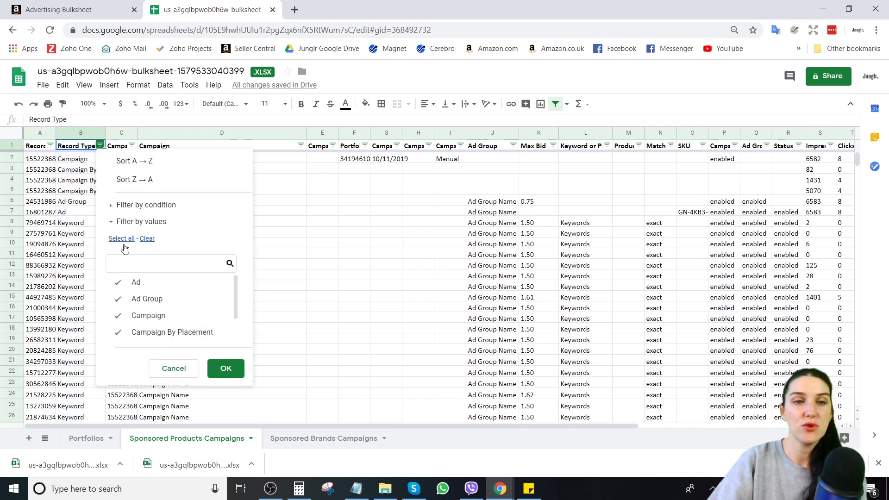
left_click(147, 239)
scroll(162, 304, "down", 1)
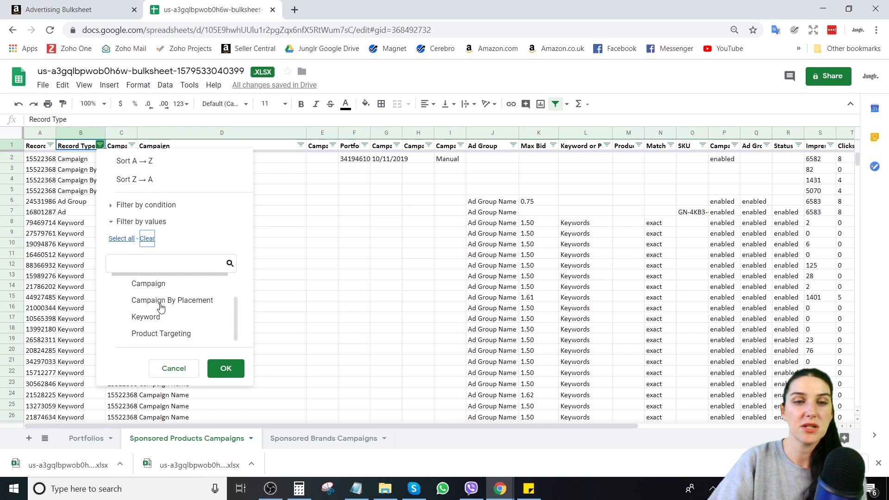
left_click(121, 317)
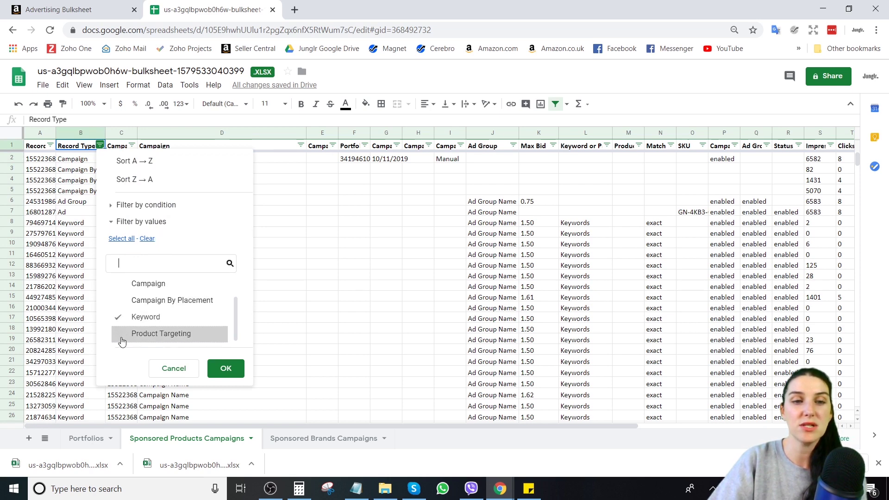
left_click(122, 335)
left_click(215, 369)
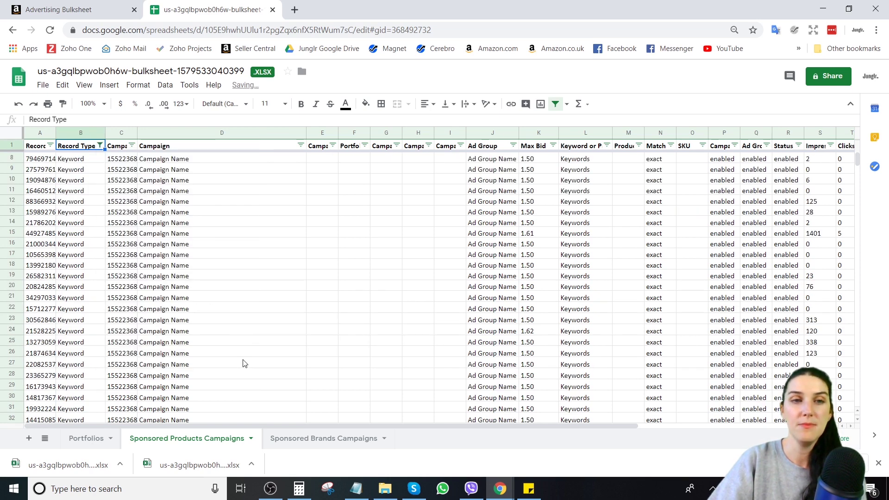
left_click_drag(66, 161, 836, 382)
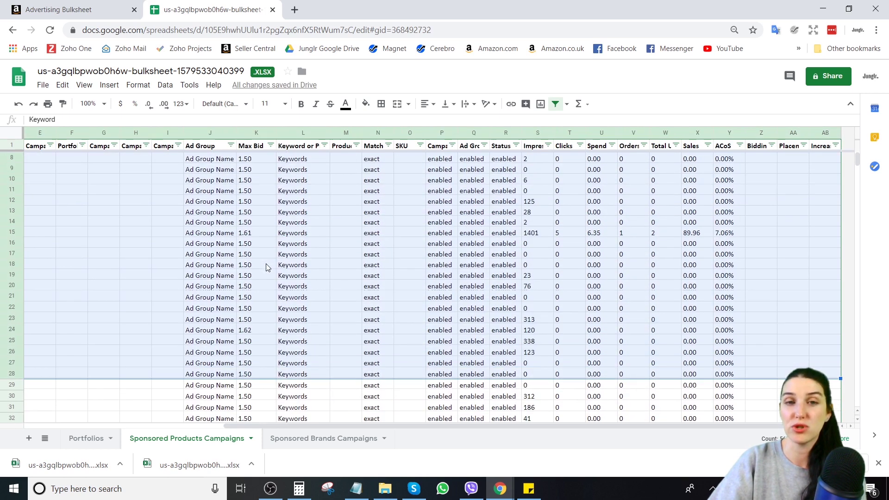
left_click_drag(419, 425, 220, 425)
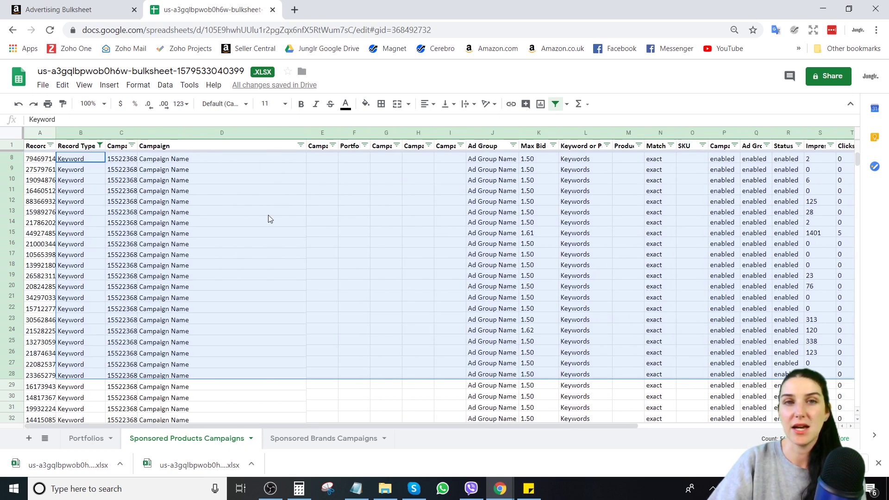
left_click_drag(159, 172, 792, 343)
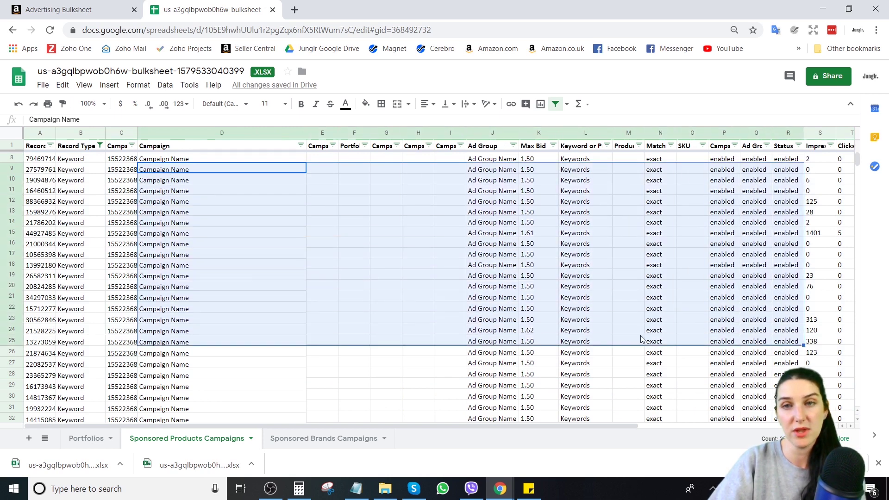
scroll(494, 425, "right", 3)
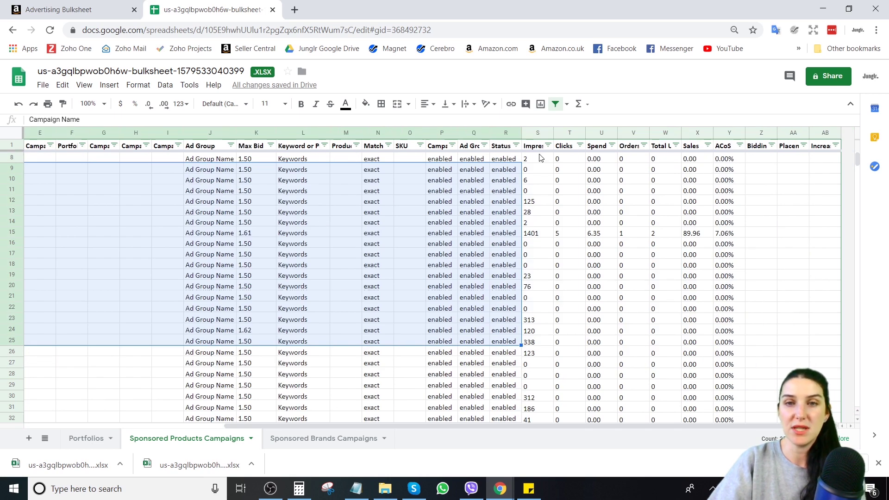
left_click(536, 132)
left_click(569, 133)
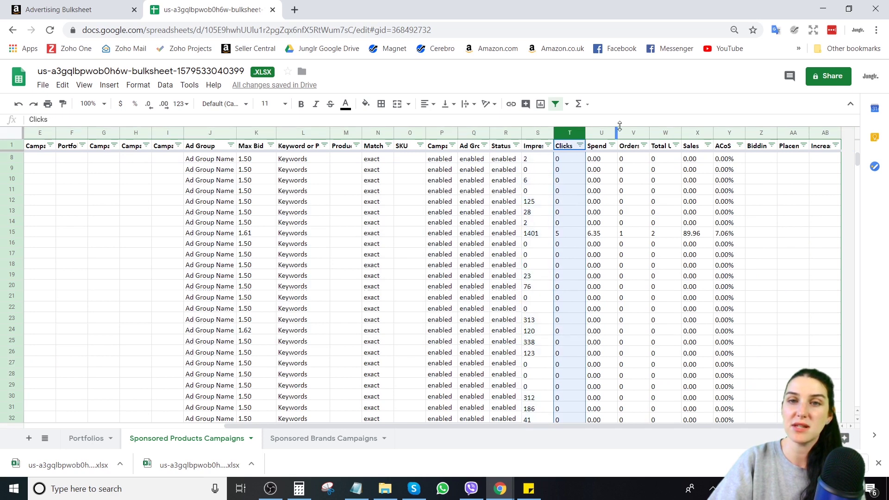
left_click(602, 133)
left_click(633, 133)
left_click(665, 131)
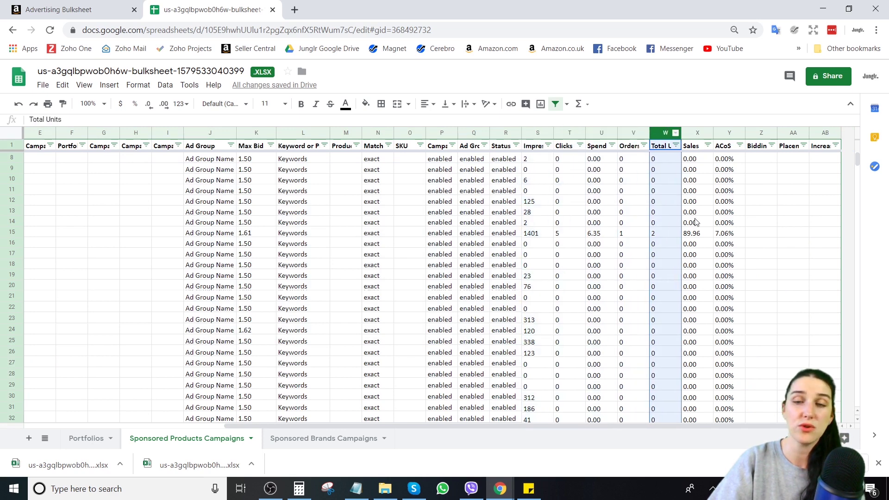
left_click(623, 235)
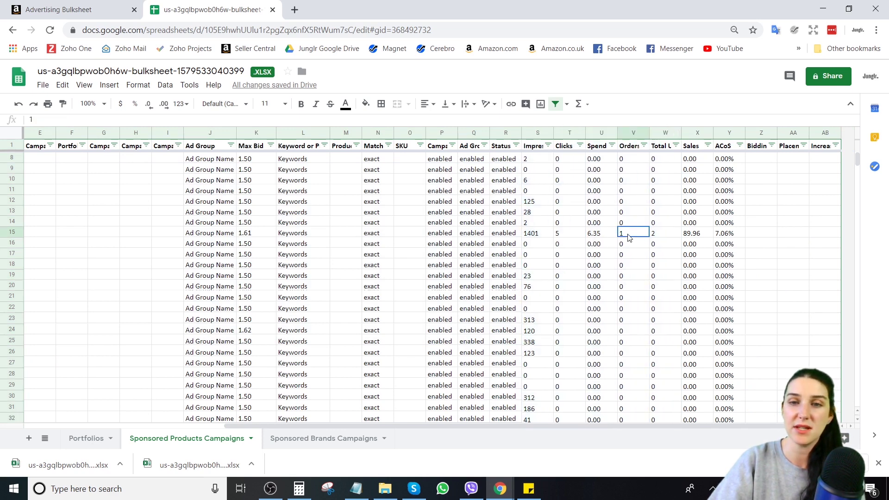
left_click(664, 235)
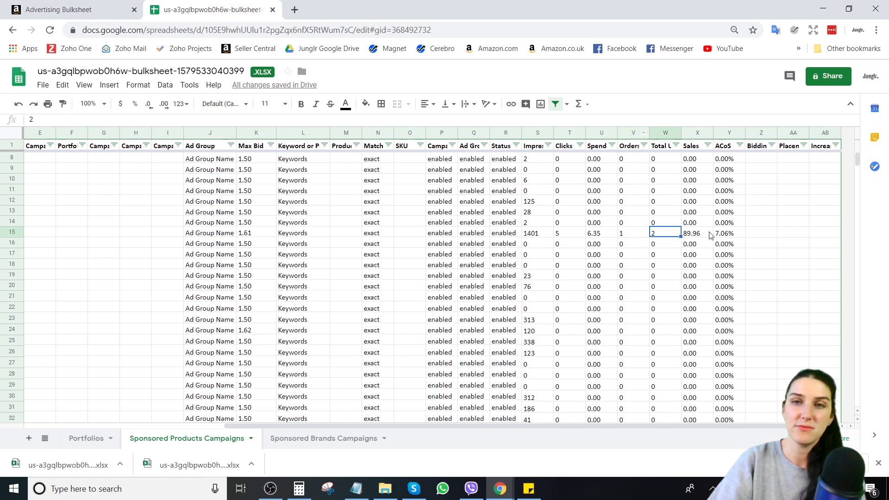
left_click(690, 133)
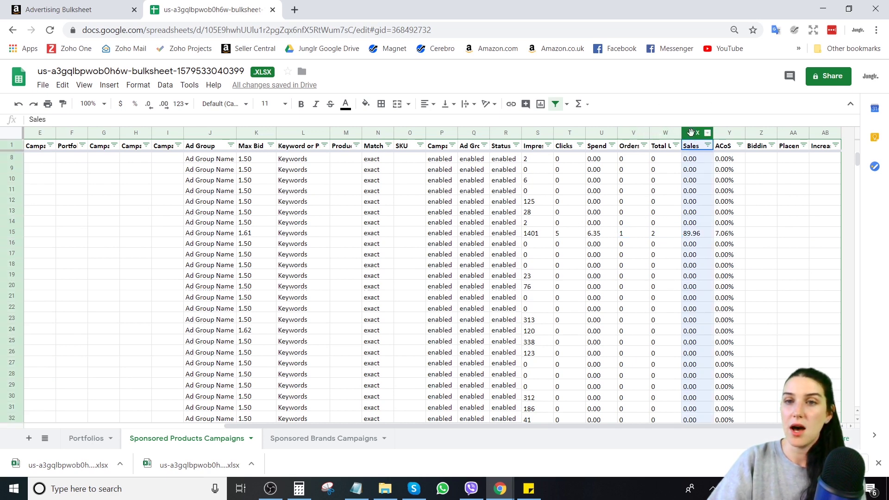
left_click(729, 132)
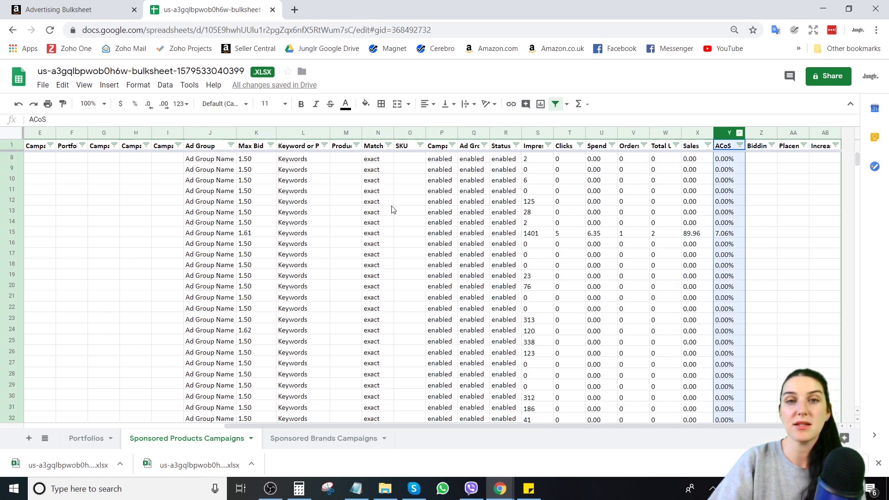
left_click_drag(169, 201, 832, 323)
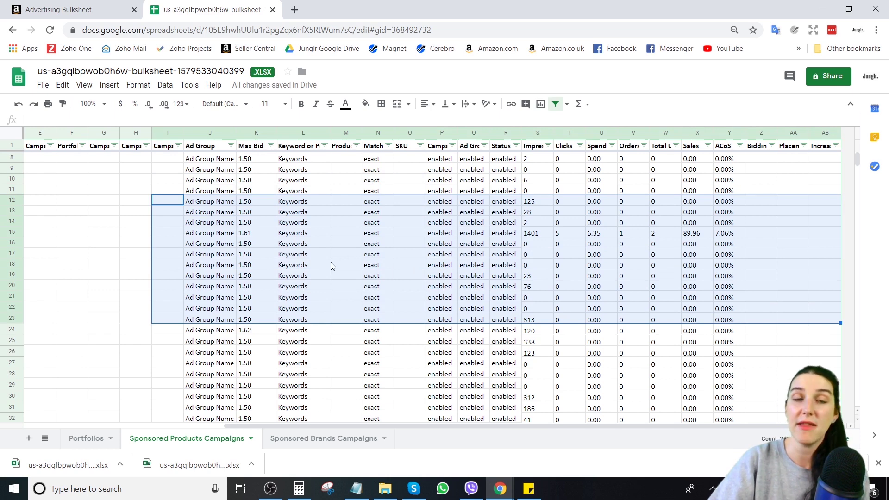
left_click(202, 133)
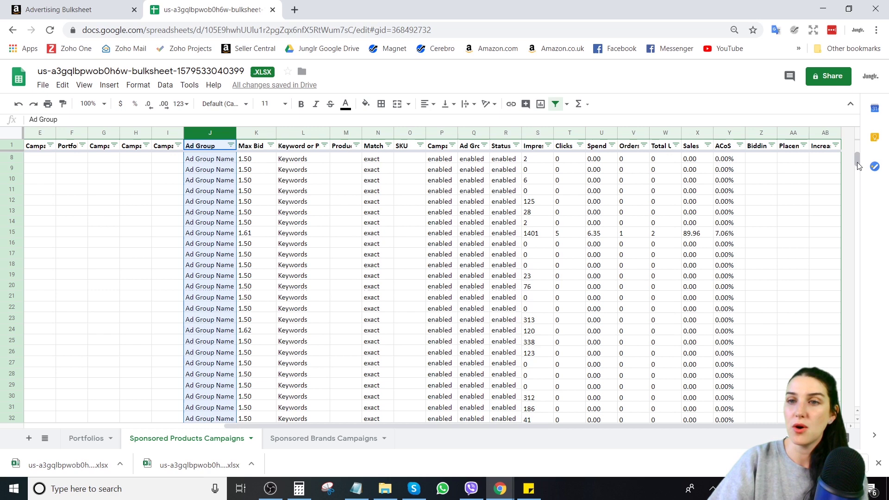
left_click(252, 134)
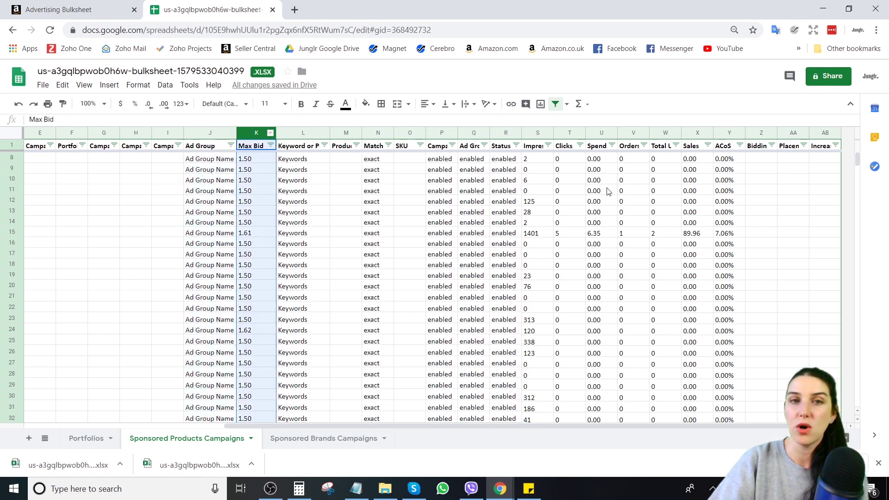
left_click(727, 135)
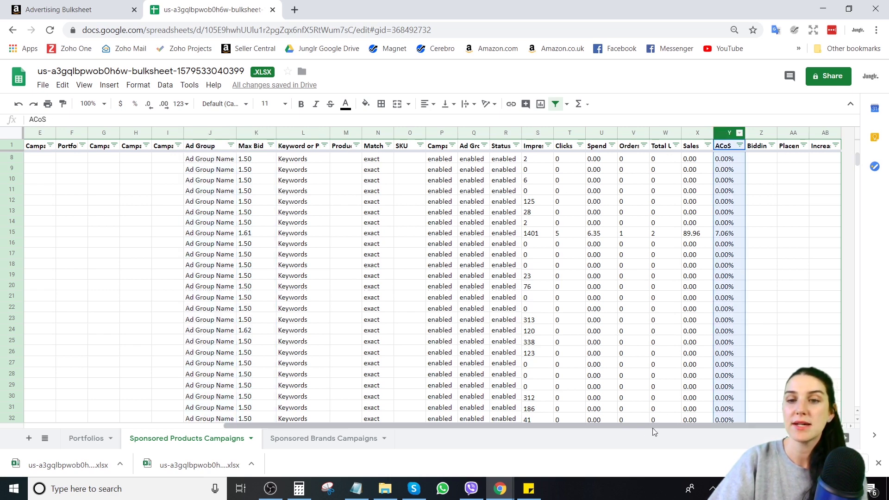
mouse_move(643, 426)
left_mouse_down()
mouse_move(626, 432)
mouse_move(651, 426)
left_mouse_up()
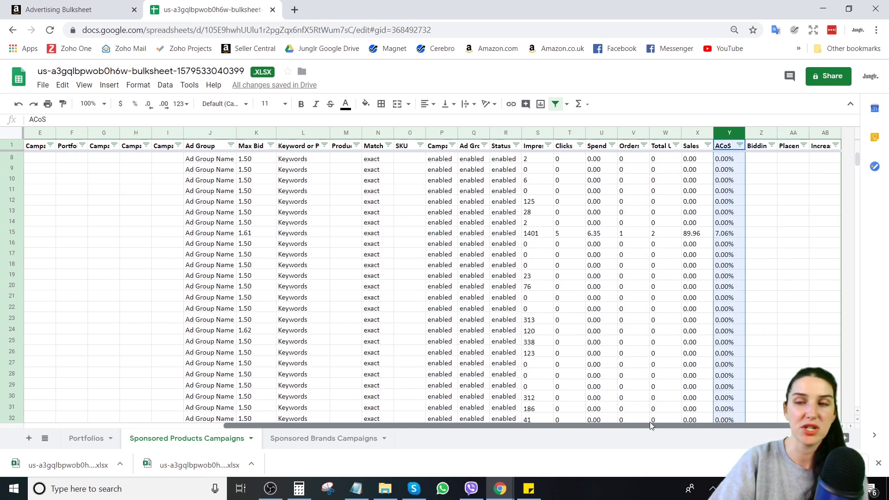
left_click_drag(651, 425, 567, 422)
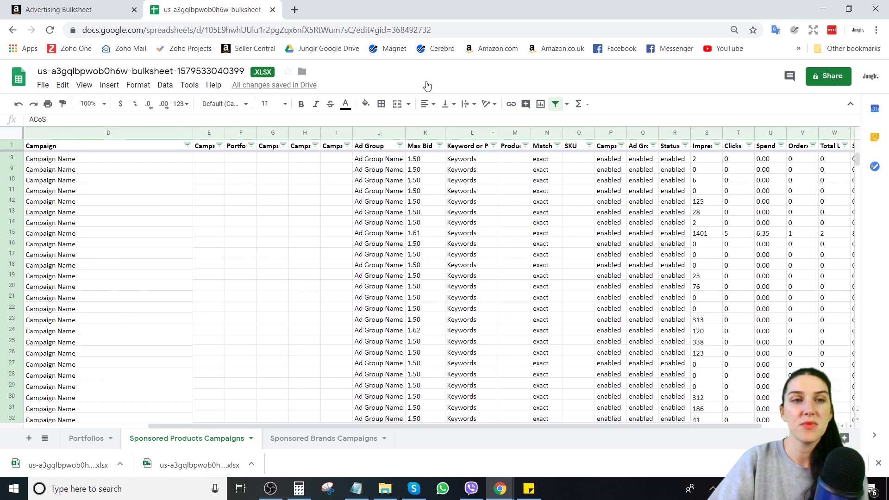
left_click(64, 132)
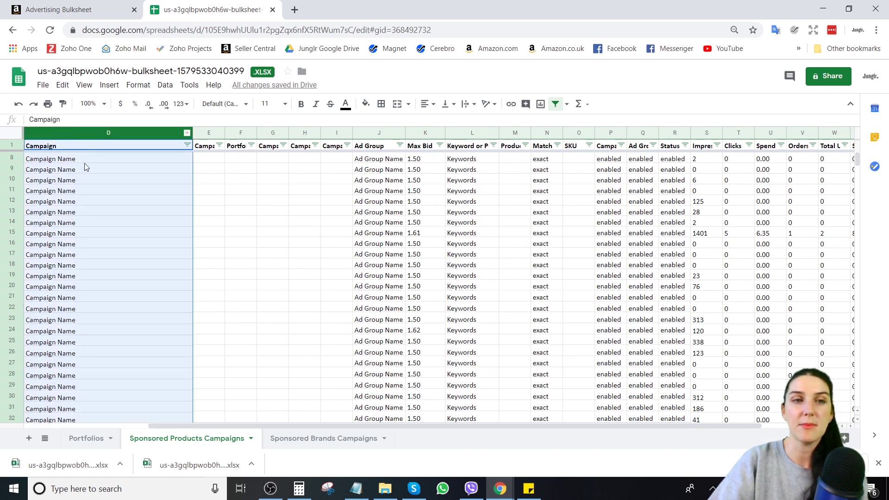
left_click_drag(84, 163, 83, 374)
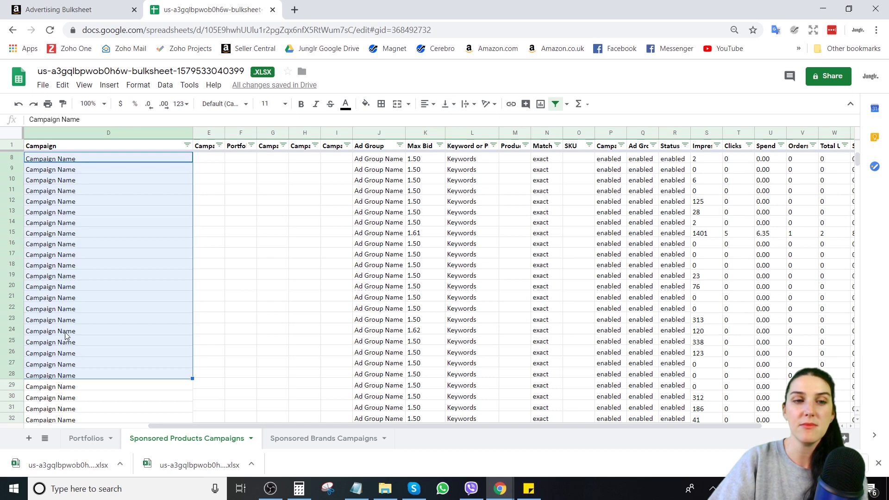
left_click(375, 133)
left_click_drag(379, 160, 381, 370)
left_click(466, 159)
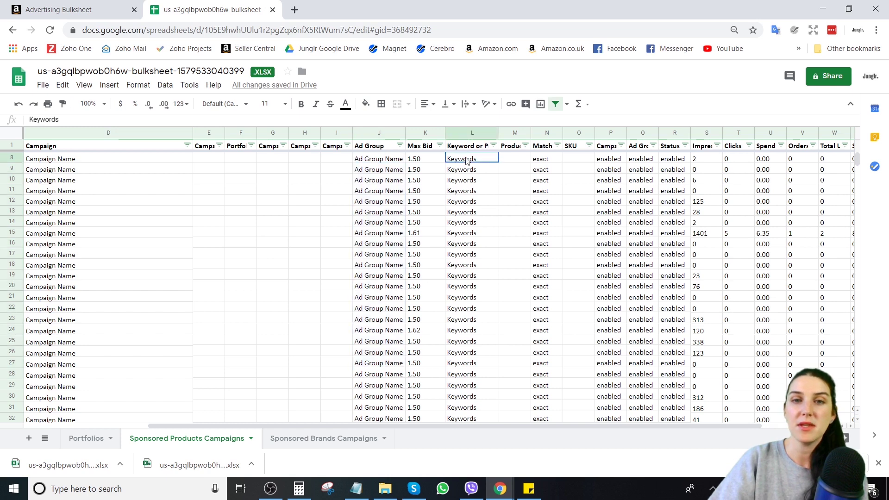
left_click(464, 145)
double_click(464, 143)
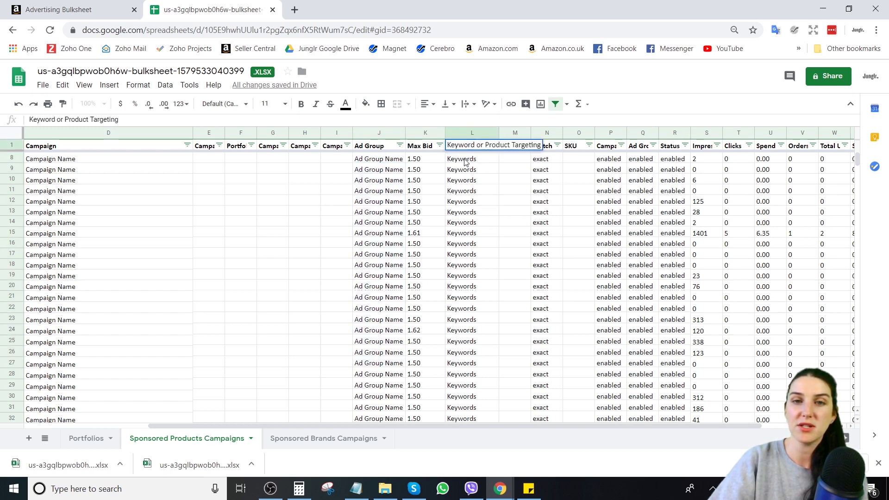
left_click_drag(465, 162, 472, 391)
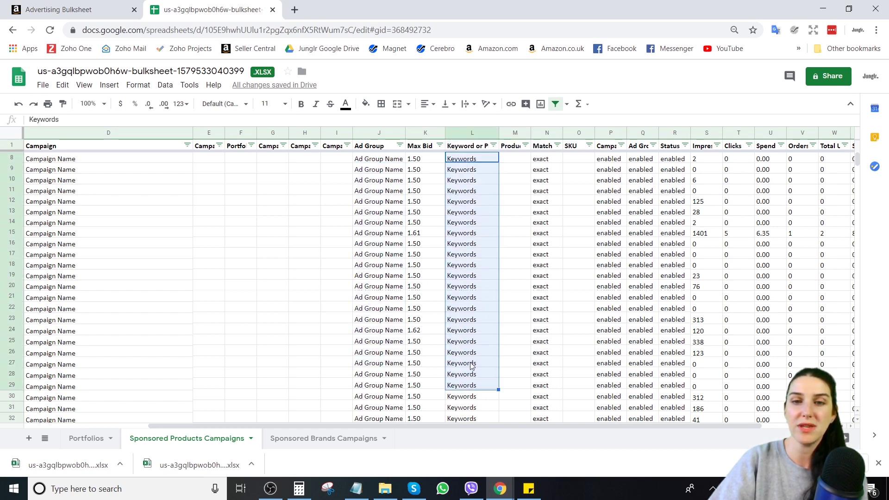
left_click(470, 190)
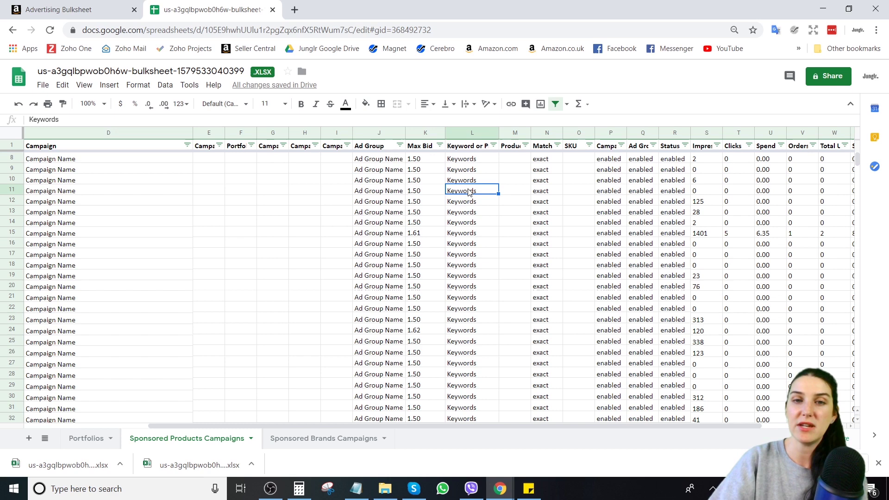
left_click_drag(469, 195, 476, 287)
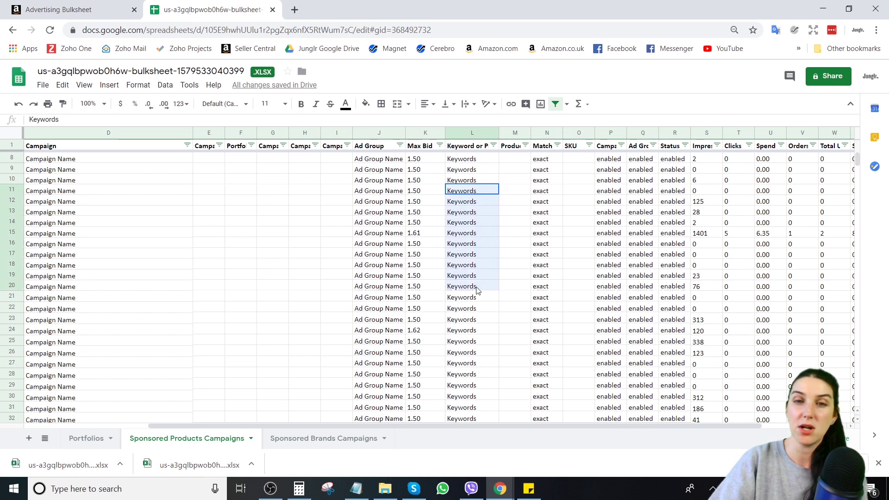
left_click(547, 133)
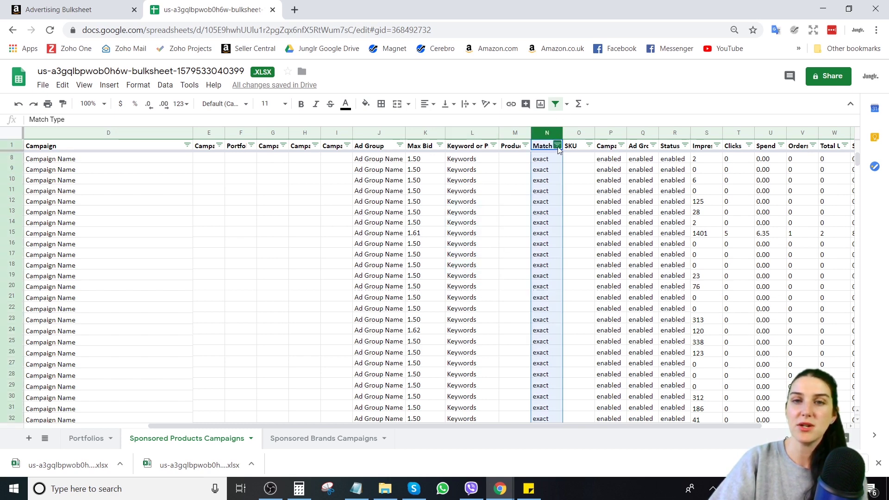
Untick 'negative exact' and 'negative phrase' in the Match Type filter and apply it
left_click(558, 146)
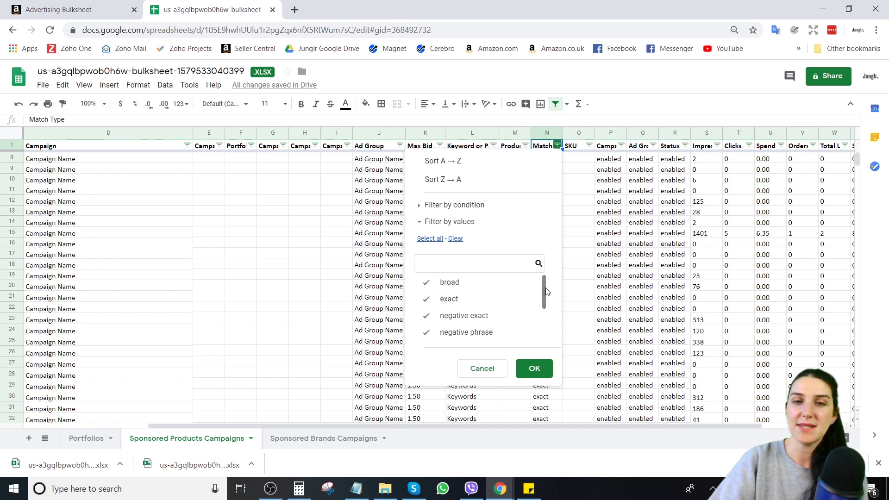
mouse_move(547, 291)
left_mouse_down()
mouse_move(550, 322)
mouse_move(541, 296)
left_mouse_up()
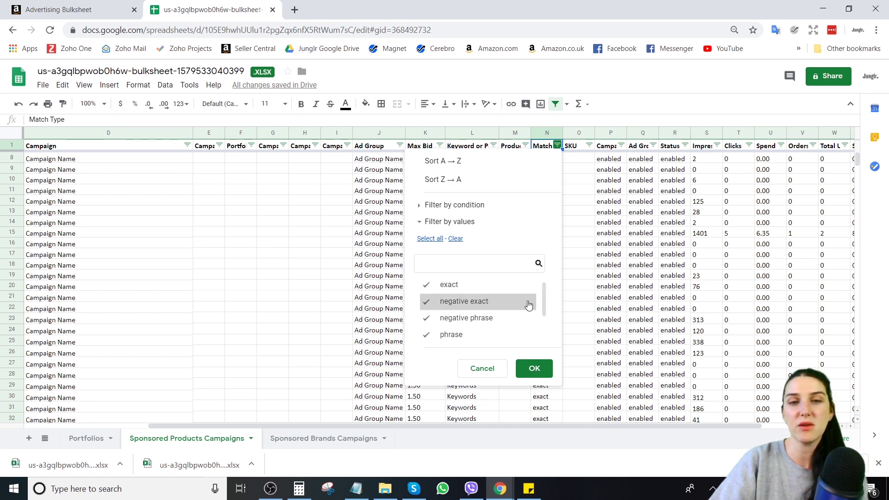
left_click(434, 305)
left_click(427, 318)
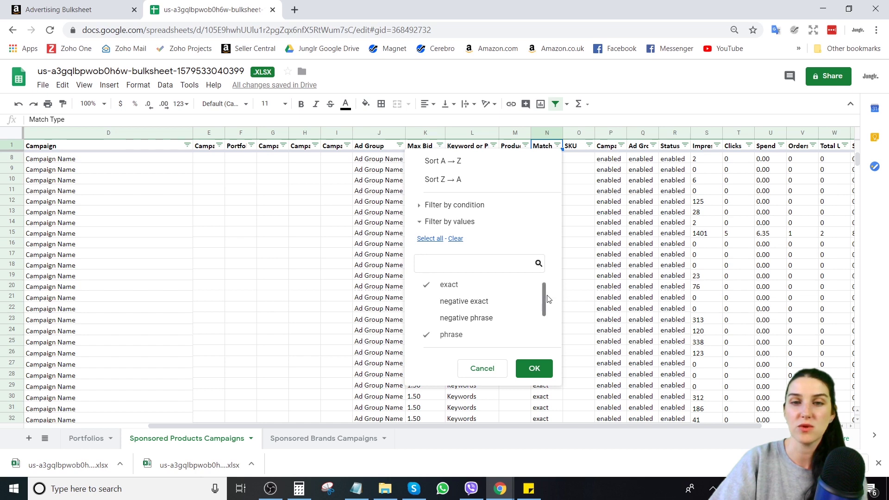
scroll(547, 299, "down", 2)
left_click(536, 368)
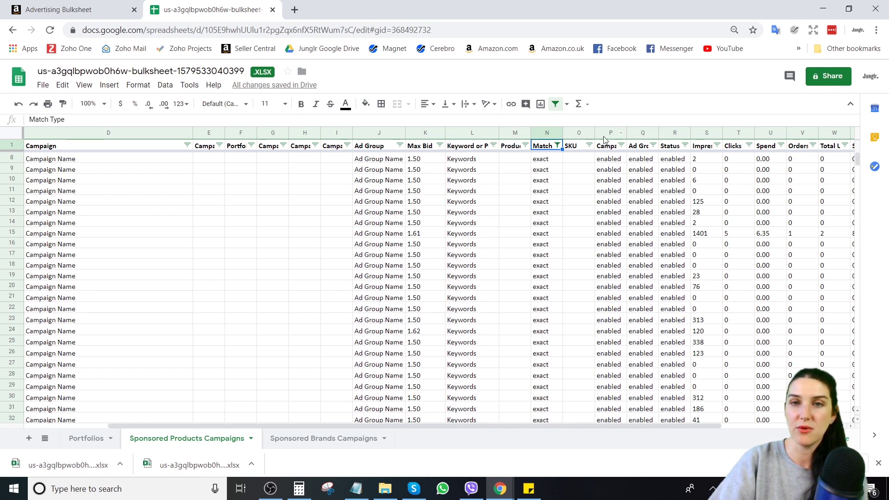
Widen and inspect the Campaign Status column and its filter, leaving it unchanged
left_click_drag(626, 131, 759, 132)
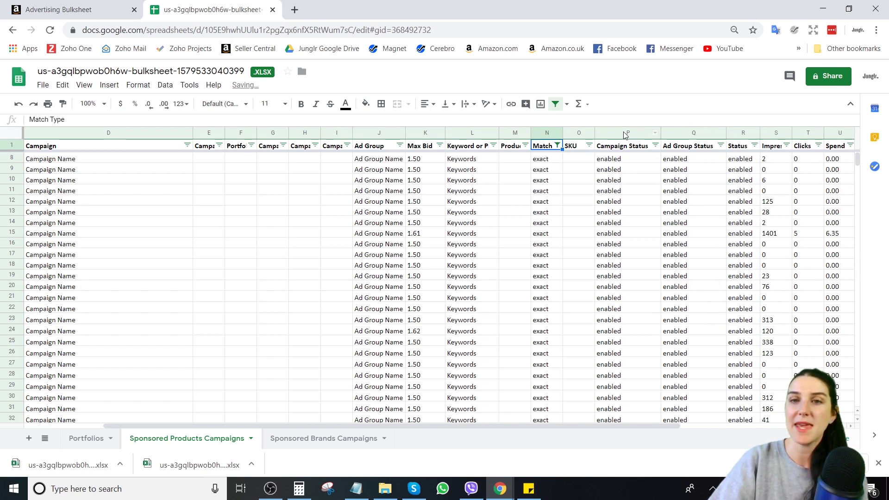
left_click(625, 134)
left_click_drag(623, 161, 626, 411)
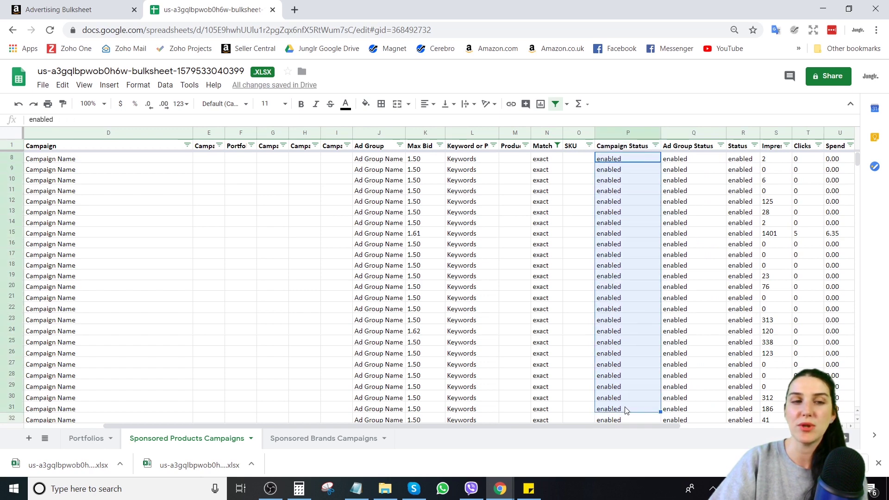
left_click(655, 146)
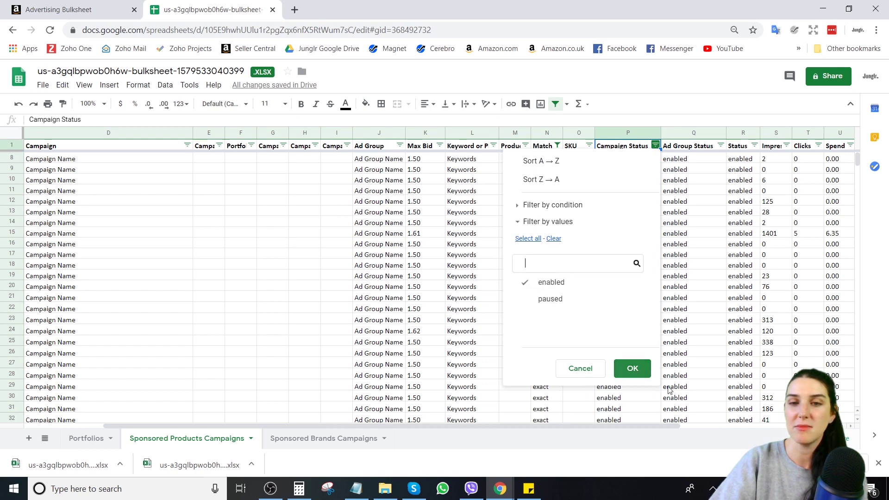
left_click(632, 368)
left_click_drag(617, 159, 715, 375)
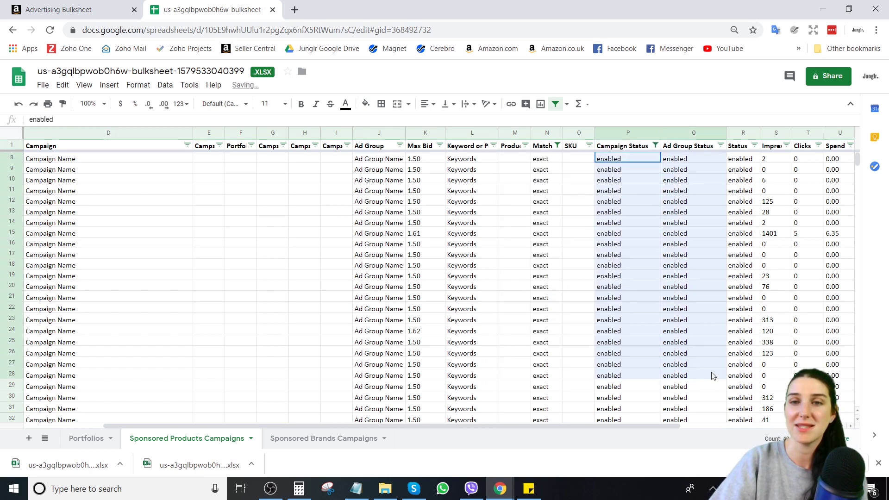
Filter Ad Group Status to hide paused ad groups
left_click(721, 146)
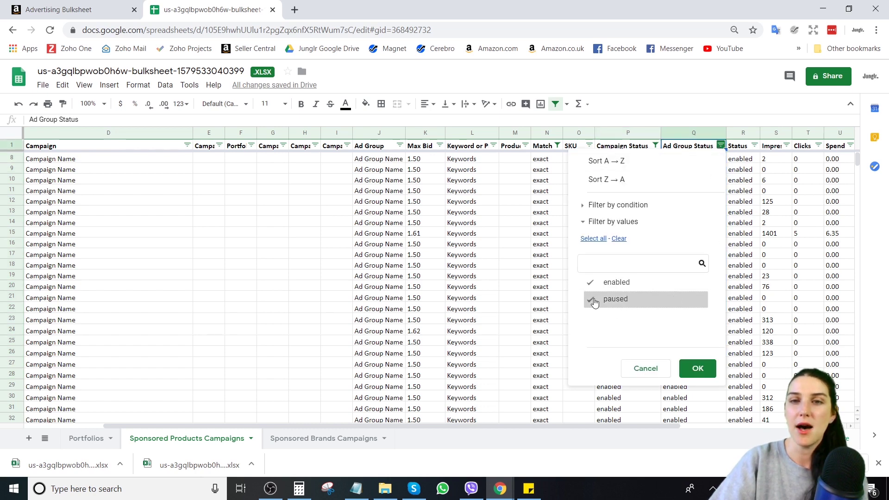
left_click(689, 133)
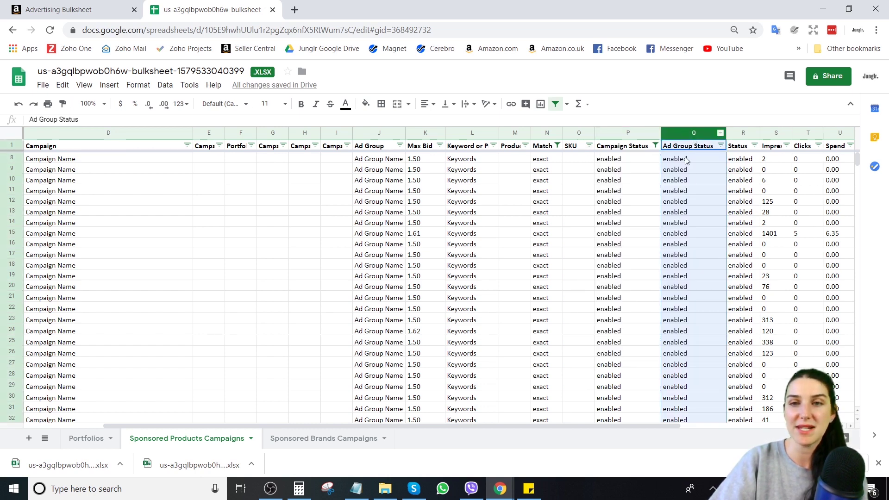
left_click_drag(686, 160, 686, 398)
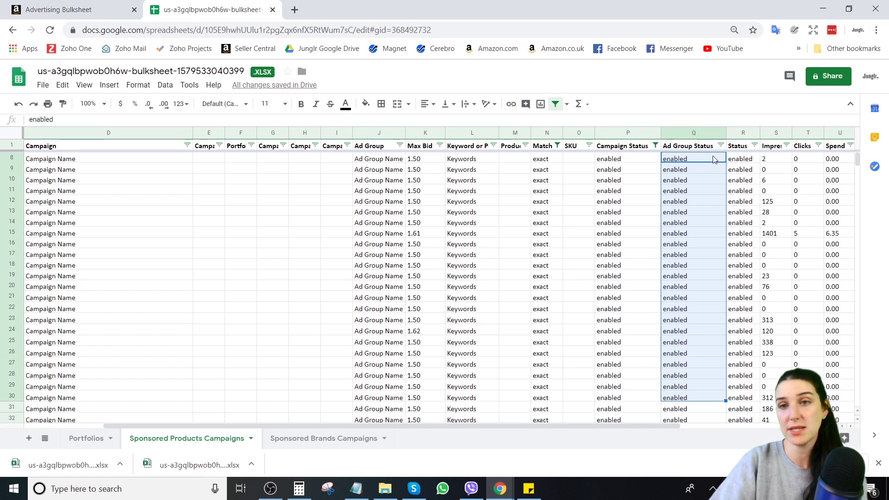
left_click(720, 145)
left_click(596, 307)
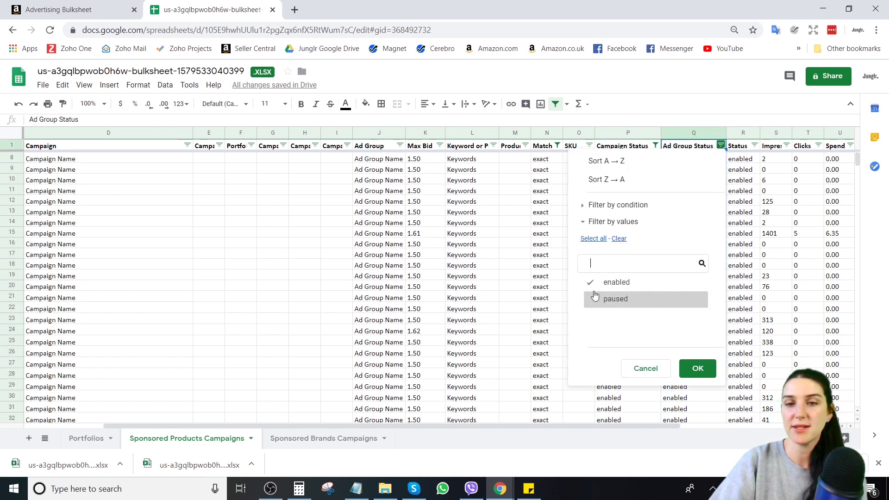
left_click(706, 373)
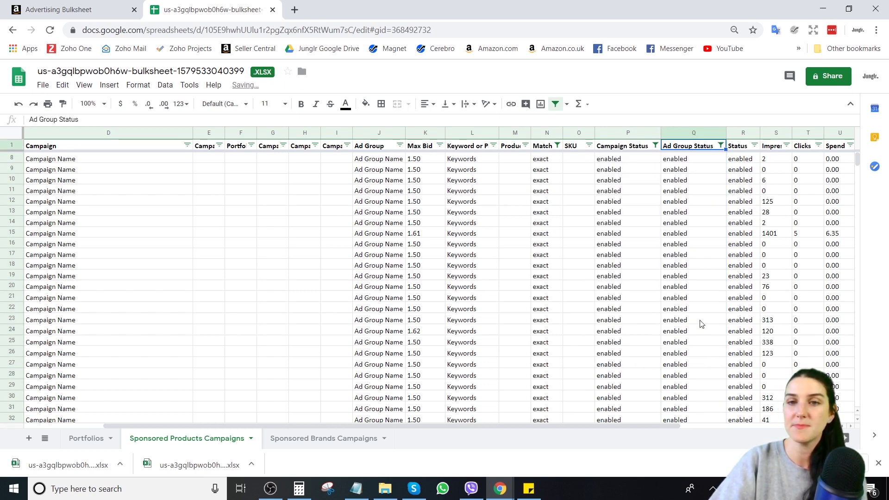
Filter the Status column to hide paused rows, then review cells M9 to U27
left_click_drag(681, 167, 697, 419)
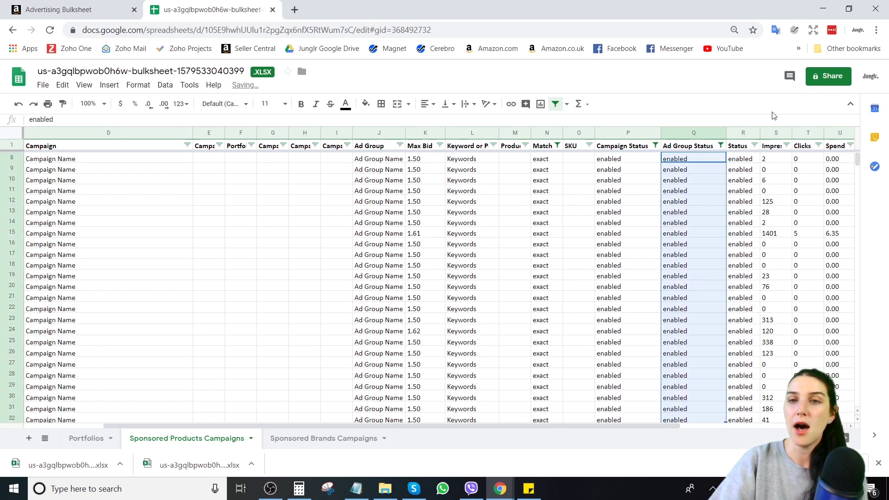
left_click(741, 133)
left_click_drag(740, 159, 743, 376)
scroll(743, 287, "down", 3)
scroll(741, 259, "up", 3)
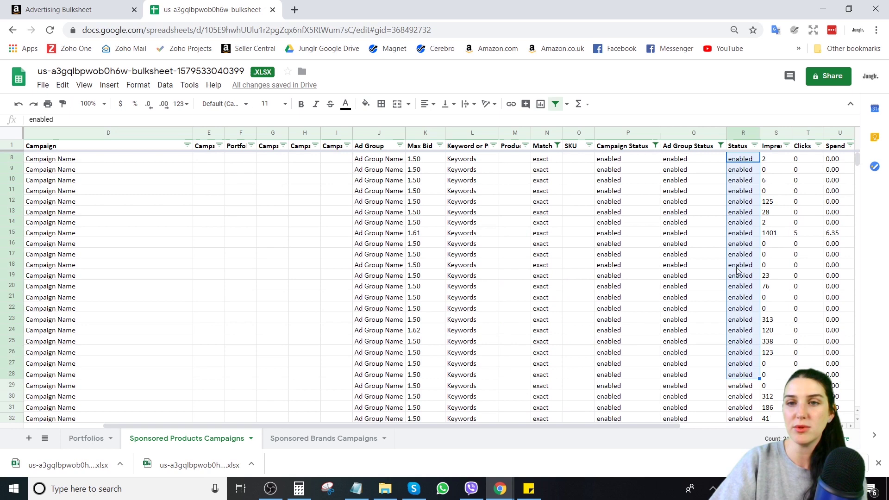
left_click(755, 146)
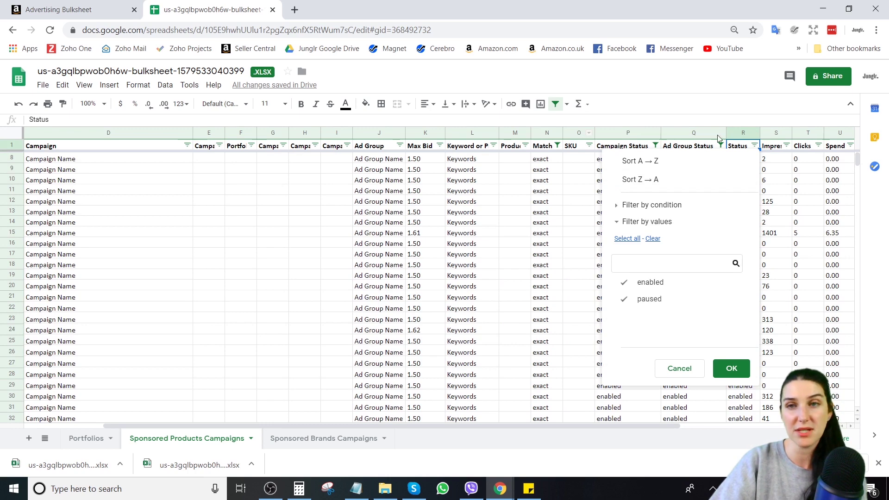
left_click(635, 303)
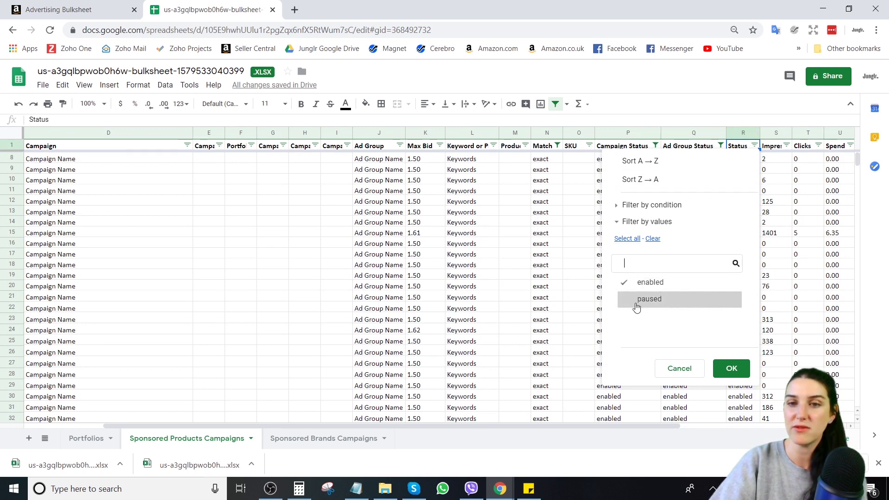
left_click(732, 368)
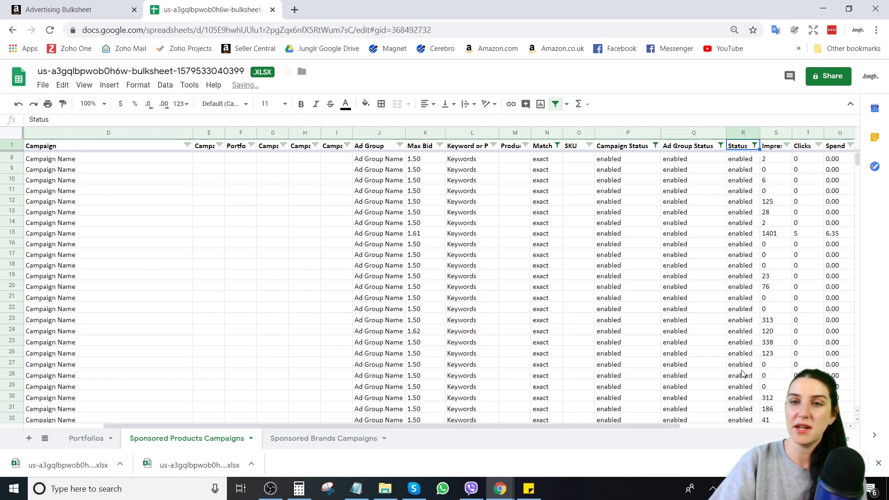
left_click_drag(514, 169, 843, 364)
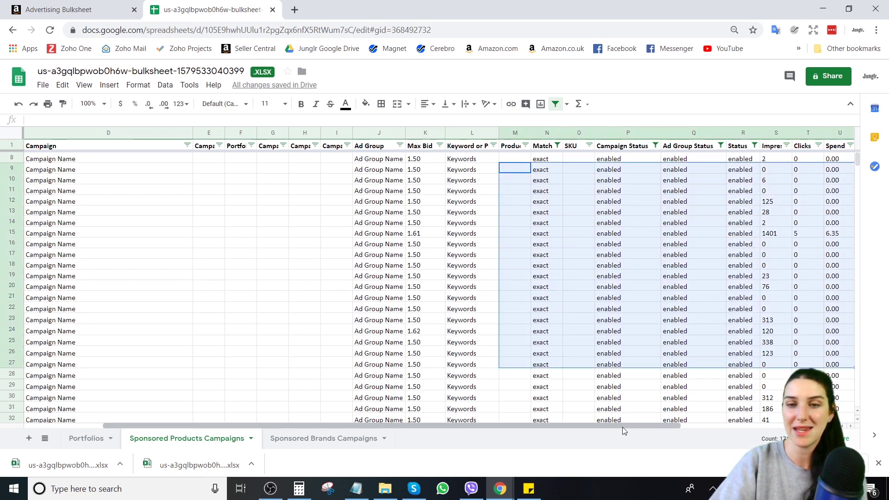
Review the Impressions–Spend columns and the Max Bid values in rows 8–27
left_click_drag(625, 426, 577, 427)
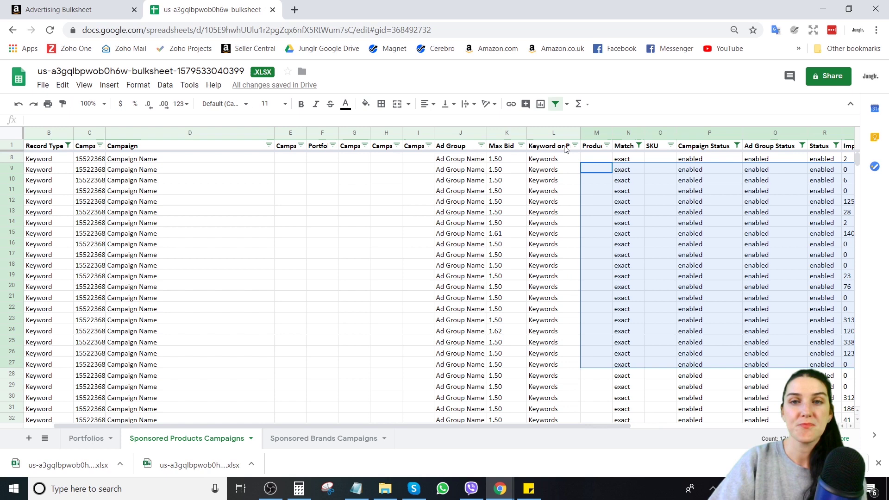
left_click_drag(579, 427, 704, 411)
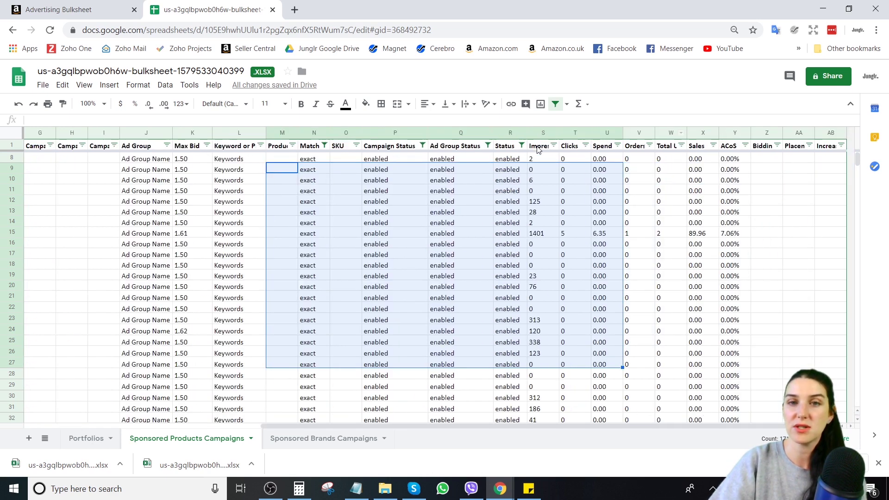
left_click_drag(539, 146, 716, 376)
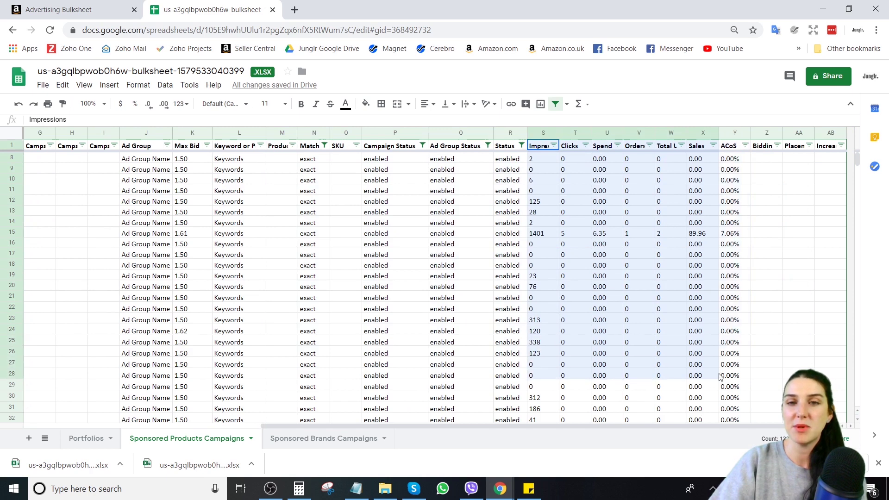
left_click_drag(157, 159, 347, 159)
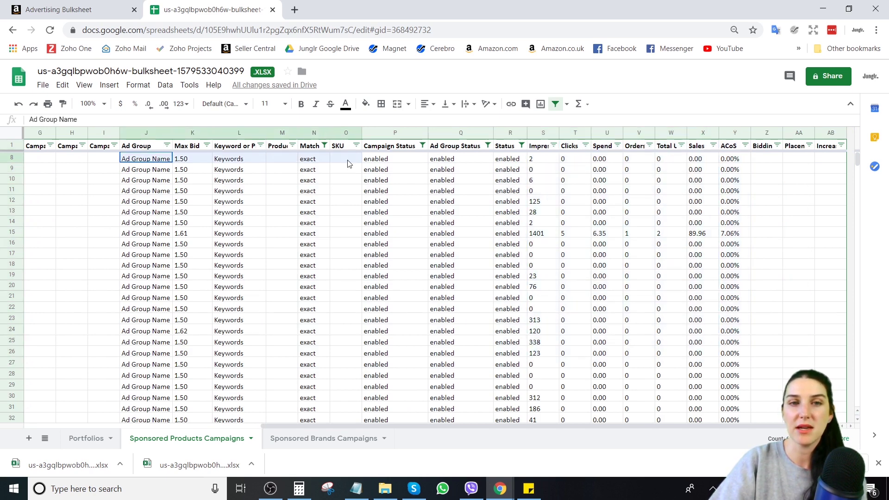
left_click(192, 133)
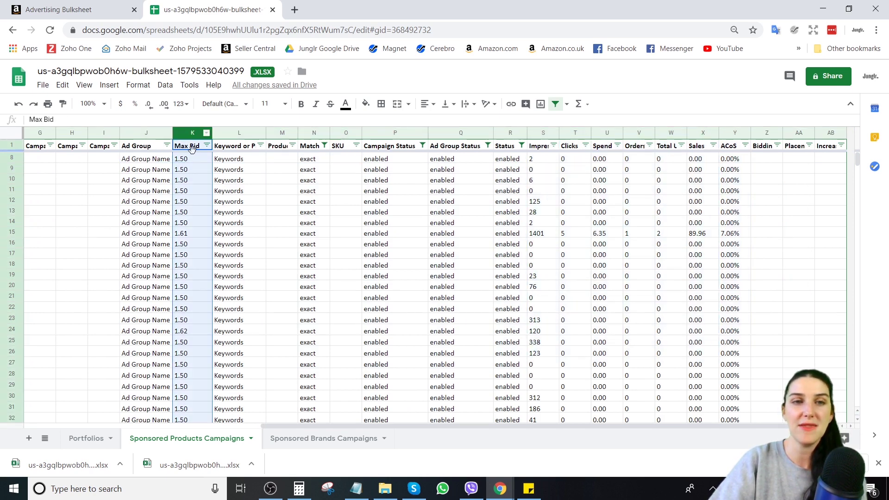
left_click_drag(194, 160, 197, 366)
scroll(196, 332, "down", 5)
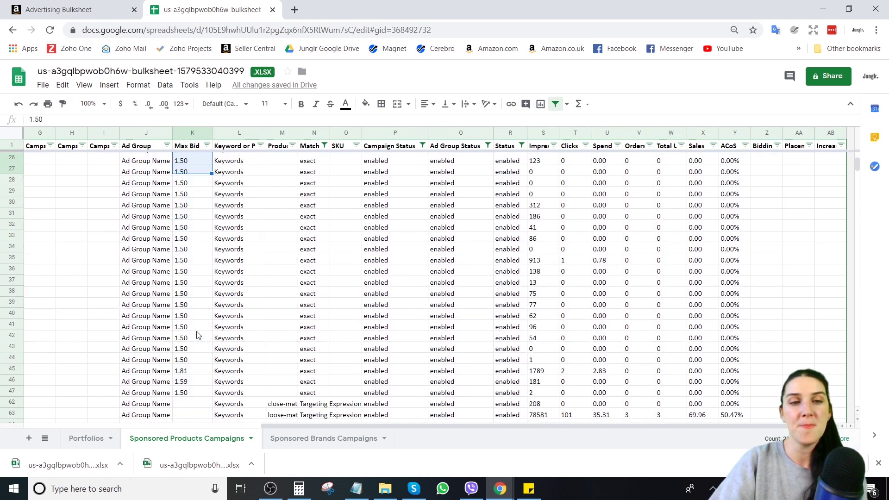
scroll(198, 333, "up", 5)
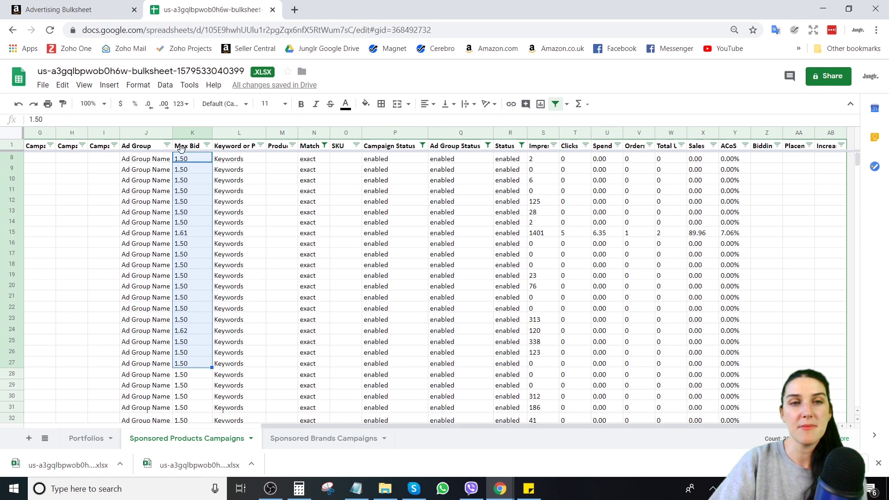
Change the Max Bid in K8 from 1.50 to 2, then briefly check Seller Central bulk operations
left_click(189, 160)
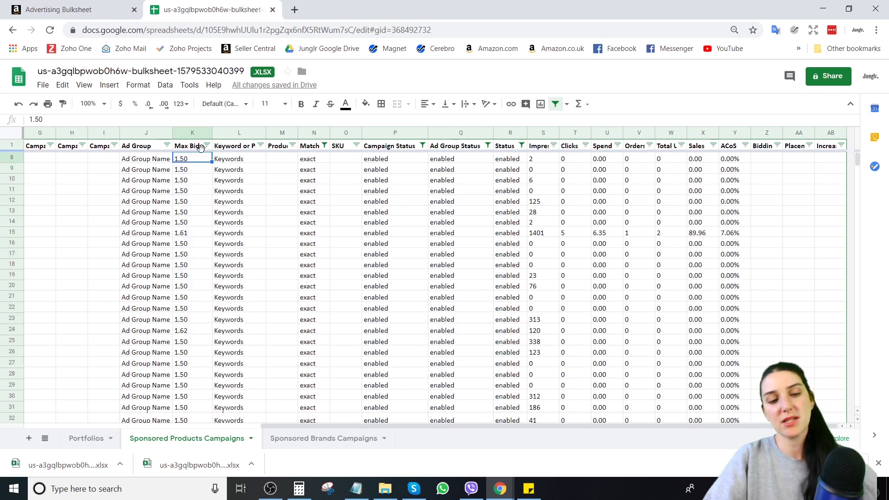
type("2,")
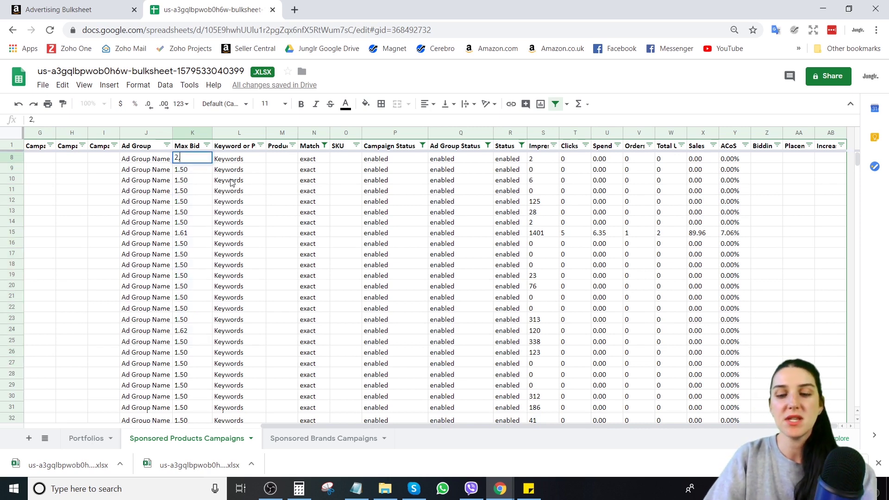
key("Return")
left_click(185, 159)
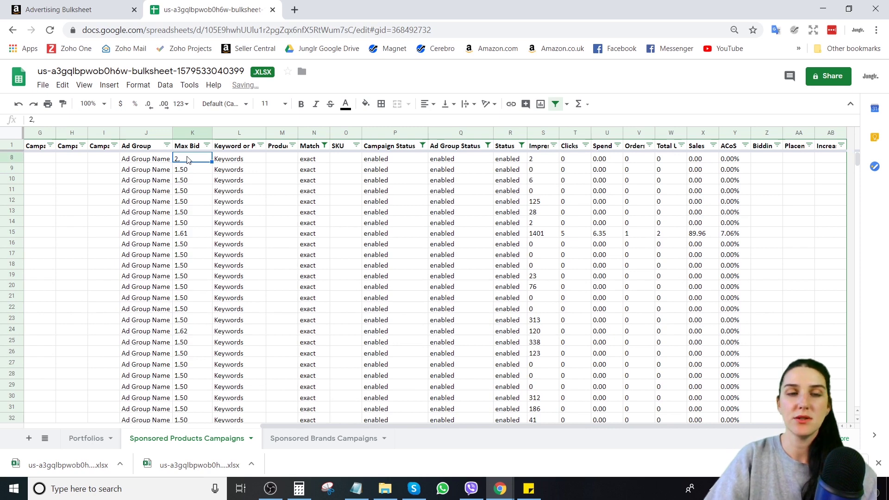
double_click(188, 159)
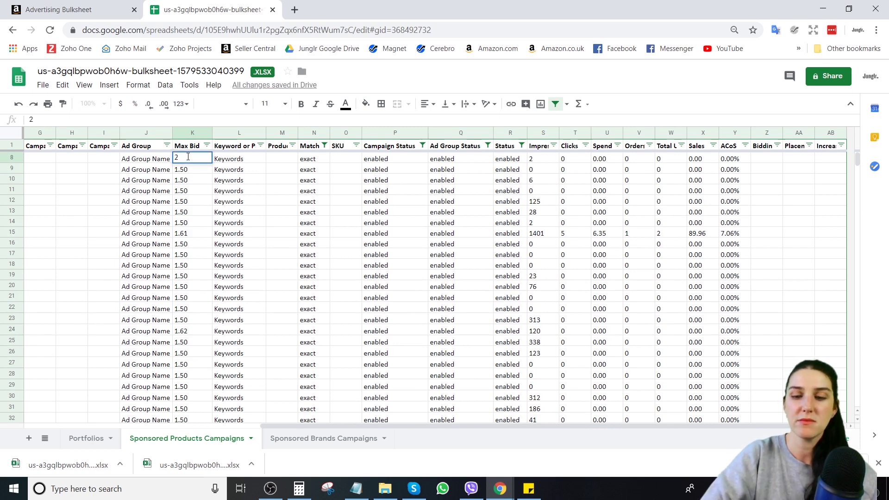
key("Return")
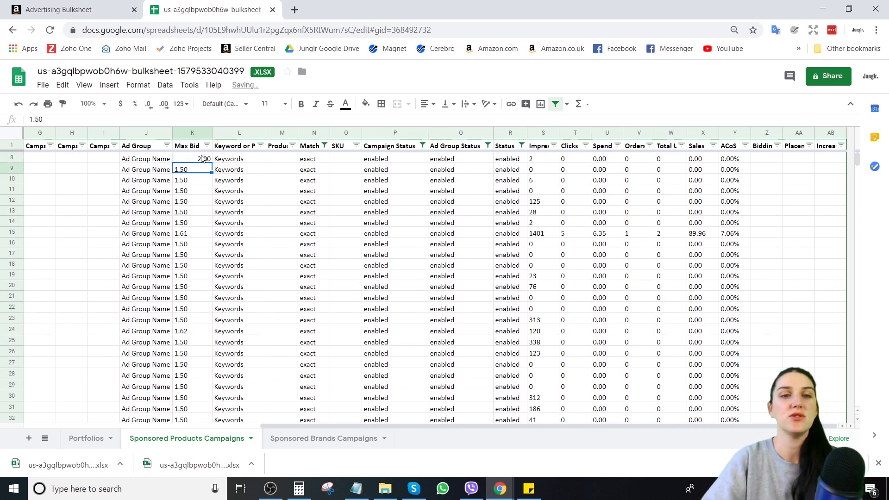
left_click(202, 159)
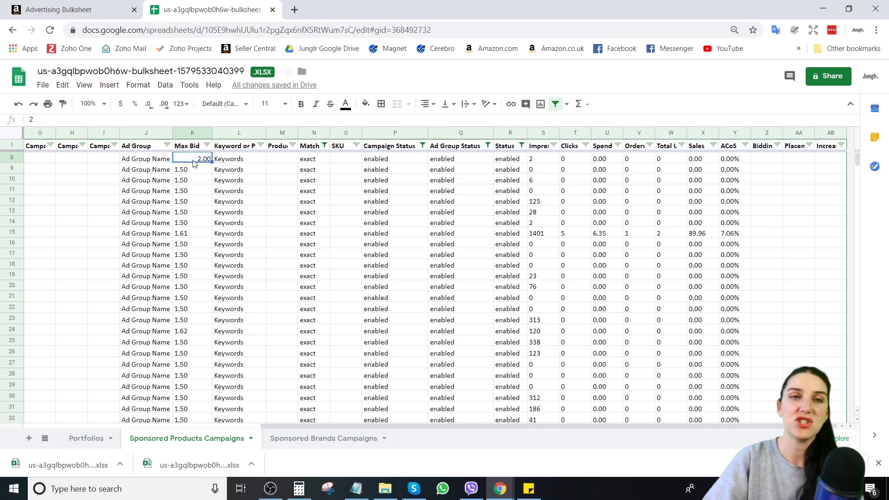
left_click(49, 6)
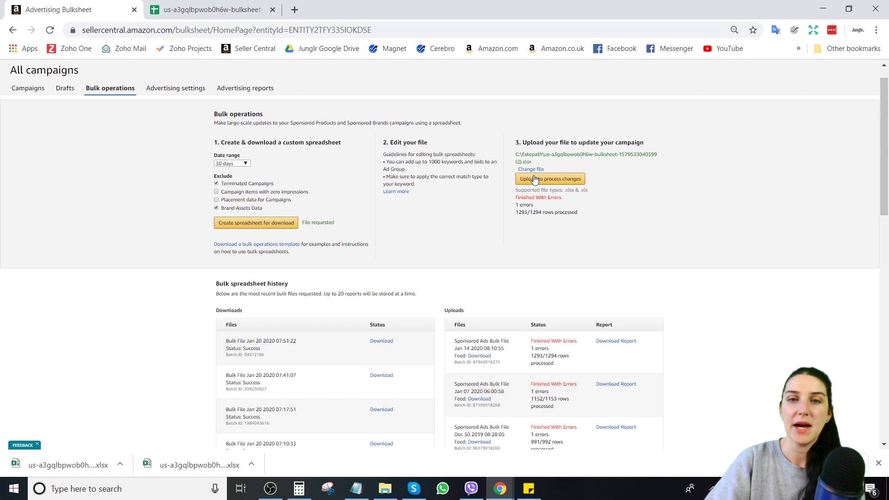
left_click(240, 11)
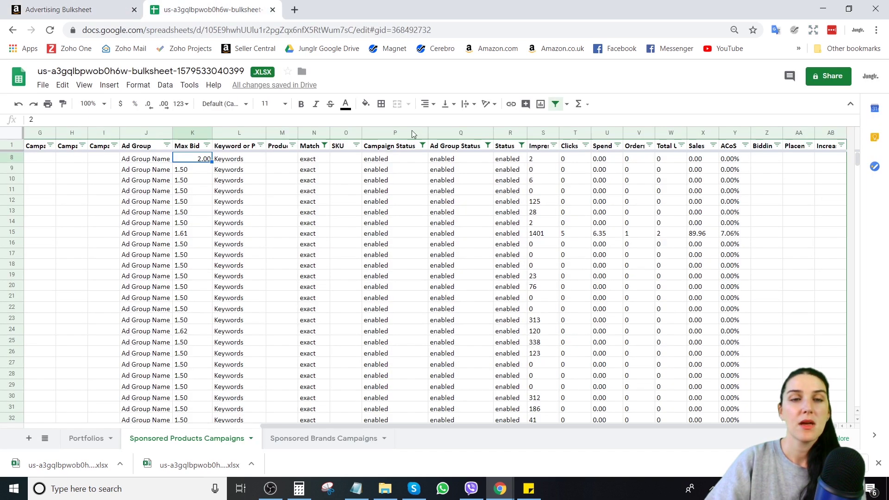
Review the Max Bid values in K8:K27, then bring up the ACoS column's sort and filter menu
left_click_drag(195, 160, 297, 162)
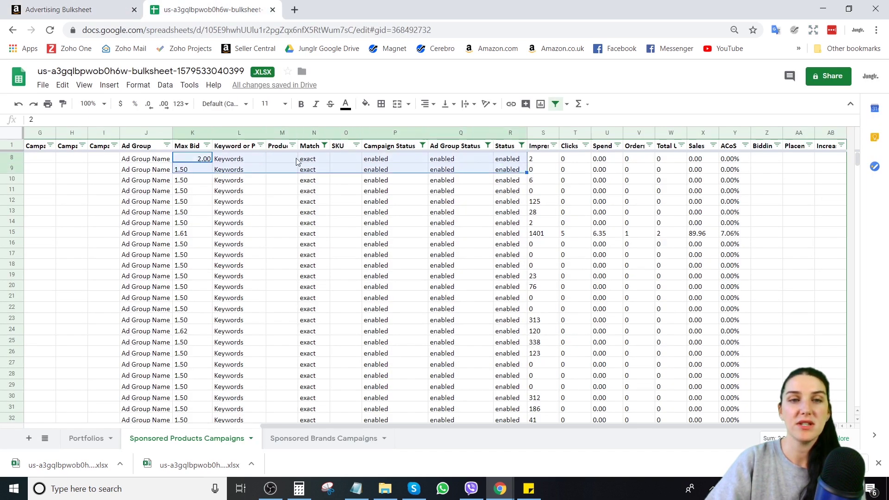
left_click(203, 162)
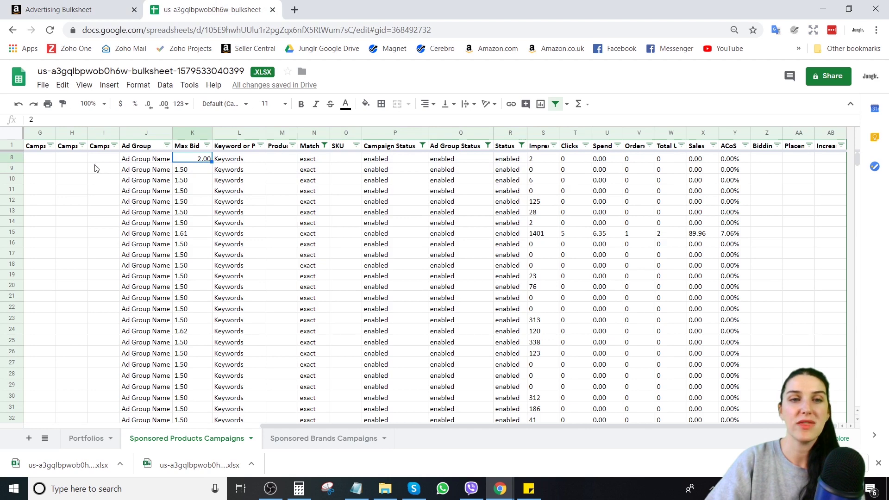
left_click(248, 159)
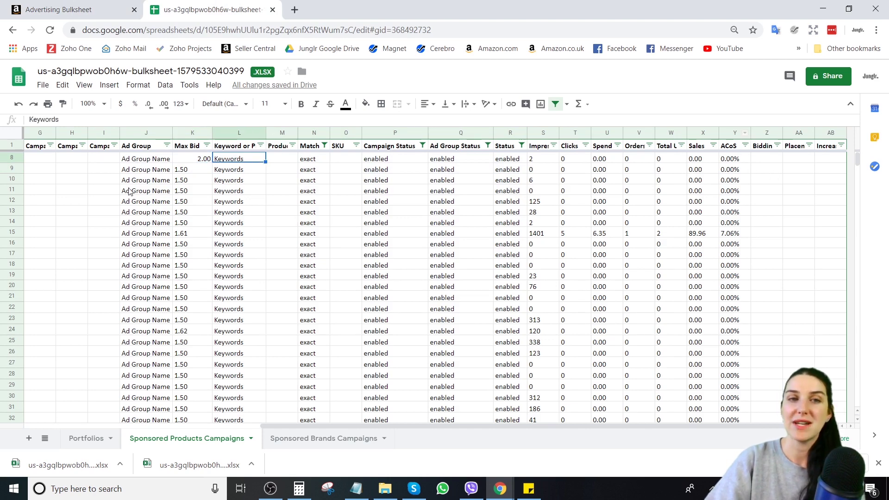
left_click_drag(134, 159, 636, 274)
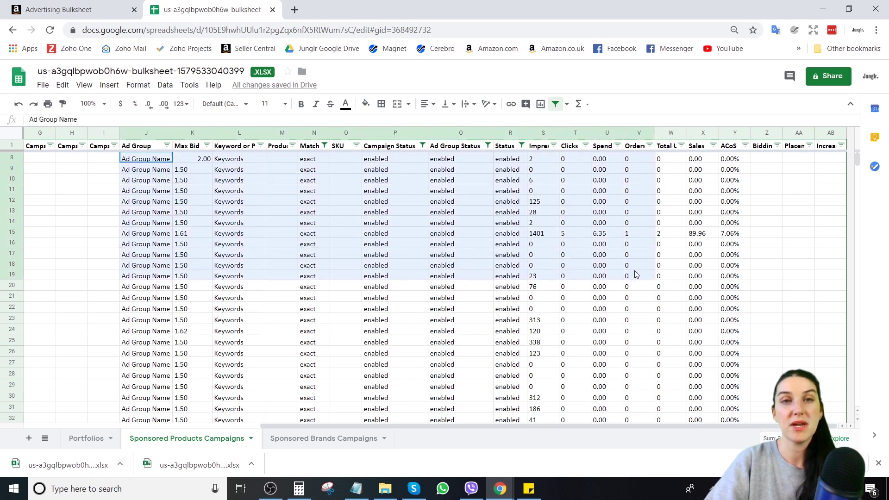
left_click(193, 161)
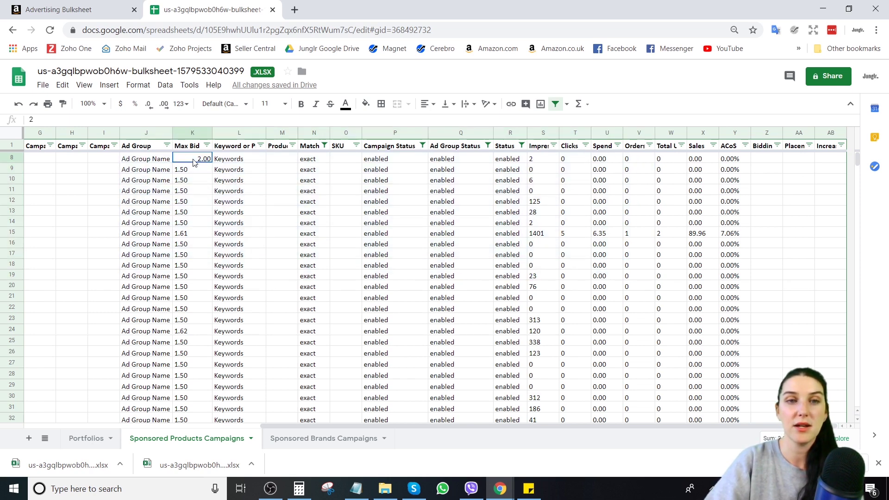
left_click_drag(194, 162, 193, 360)
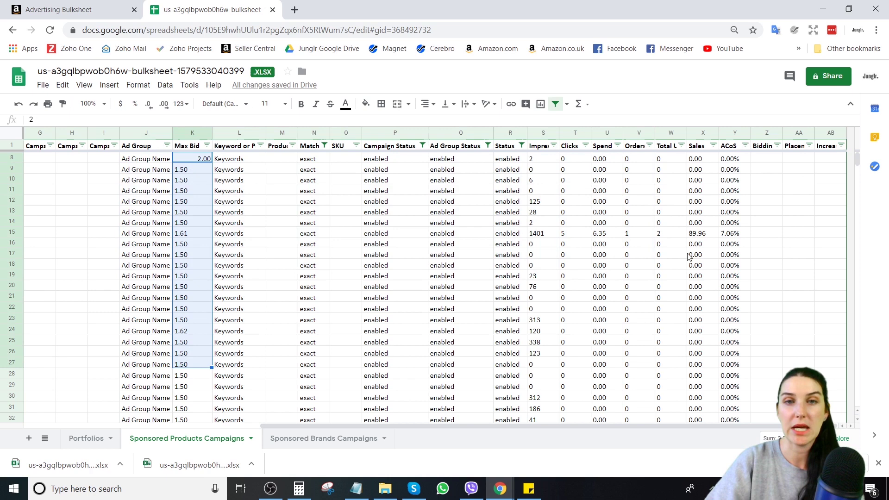
left_click(738, 132)
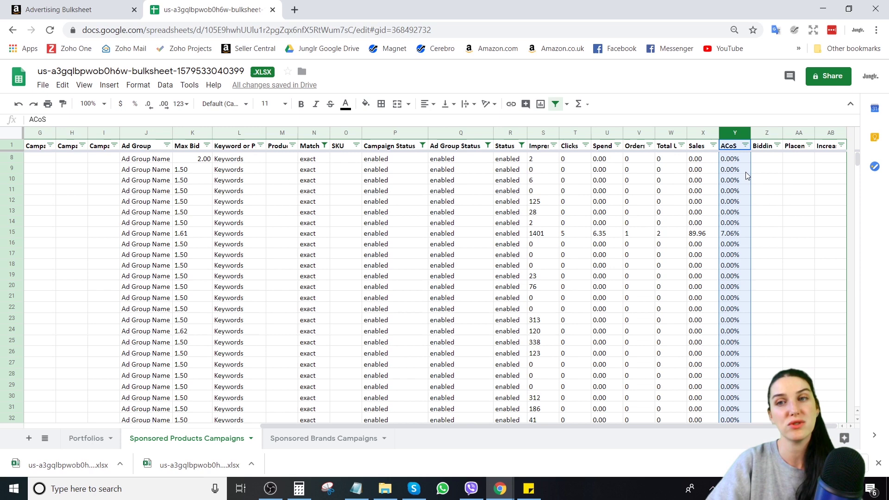
left_click(745, 145)
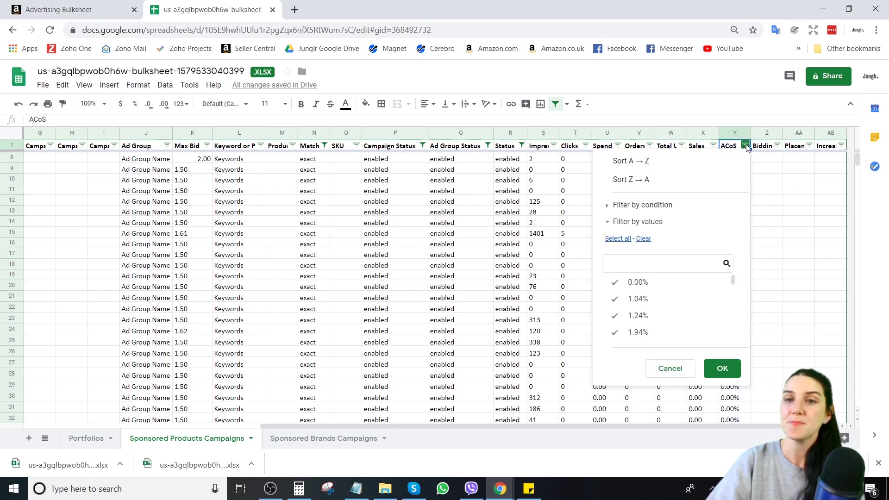
Sort the campaign rows by ACoS Z→A, placing 76.57% on top, and review the ACoS values
left_click(699, 178)
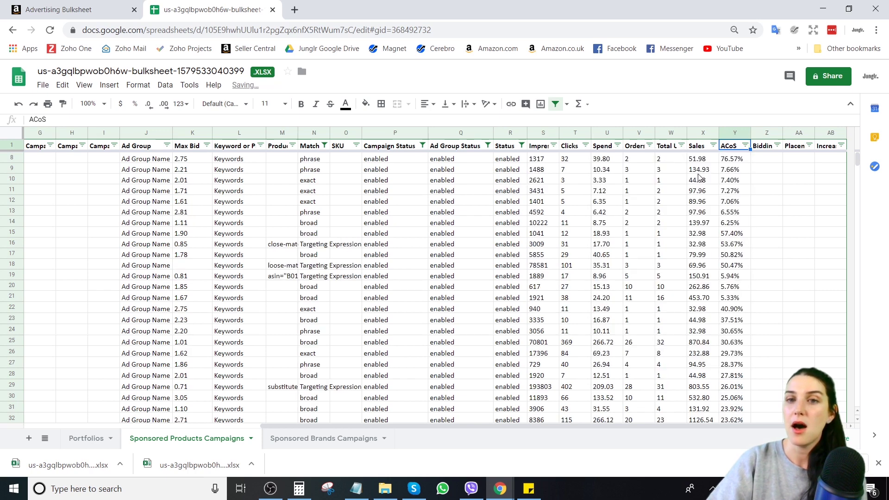
left_click(735, 133)
left_click_drag(734, 159, 731, 409)
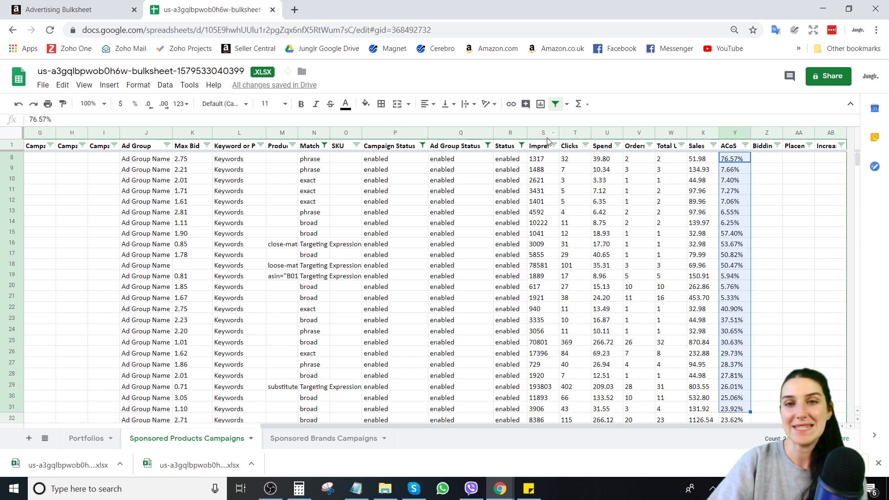
left_click_drag(540, 133, 735, 147)
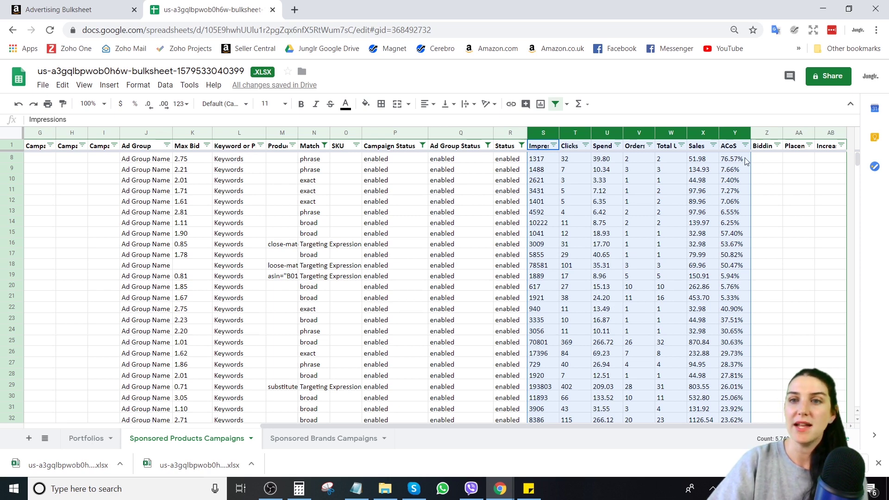
left_click_drag(741, 158, 745, 411)
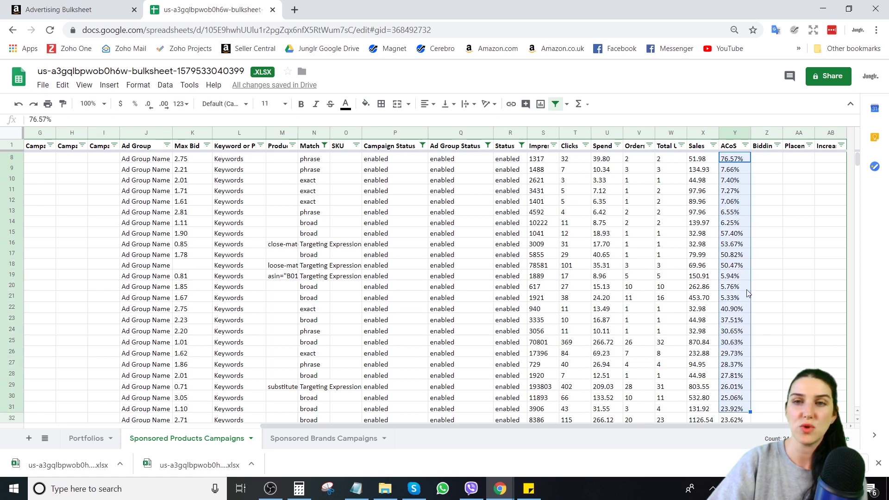
Format column Y (ACoS) as percent and inspect the Clicks, Sales and status columns
left_click(734, 134)
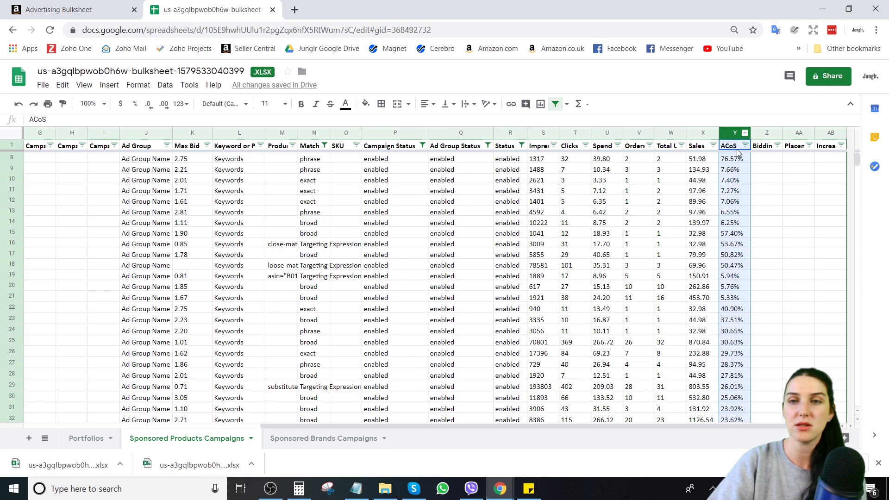
left_click(136, 104)
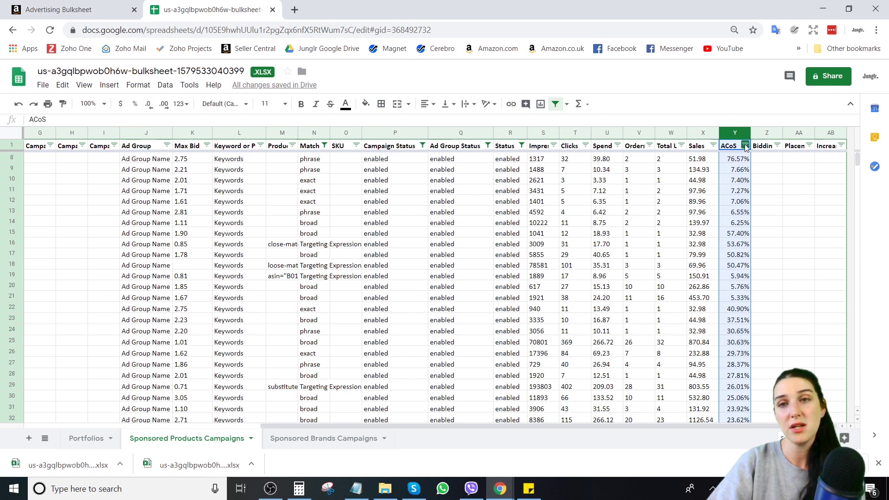
left_click(701, 134)
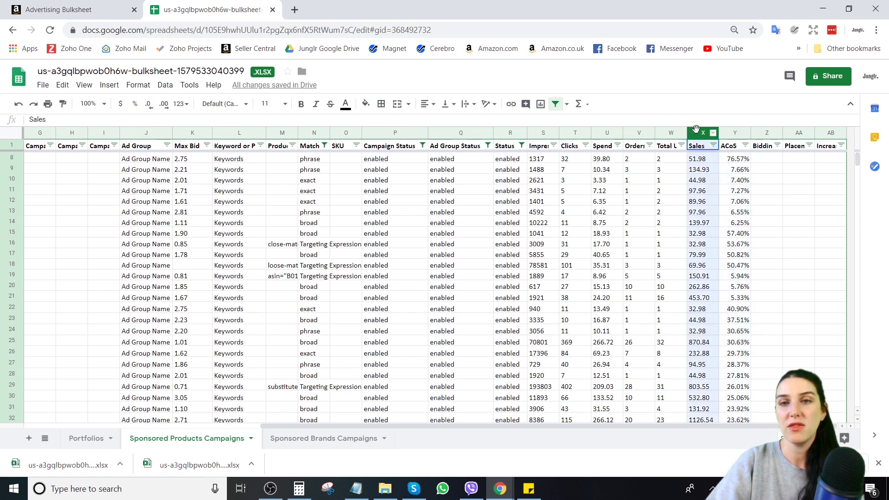
left_click(573, 133)
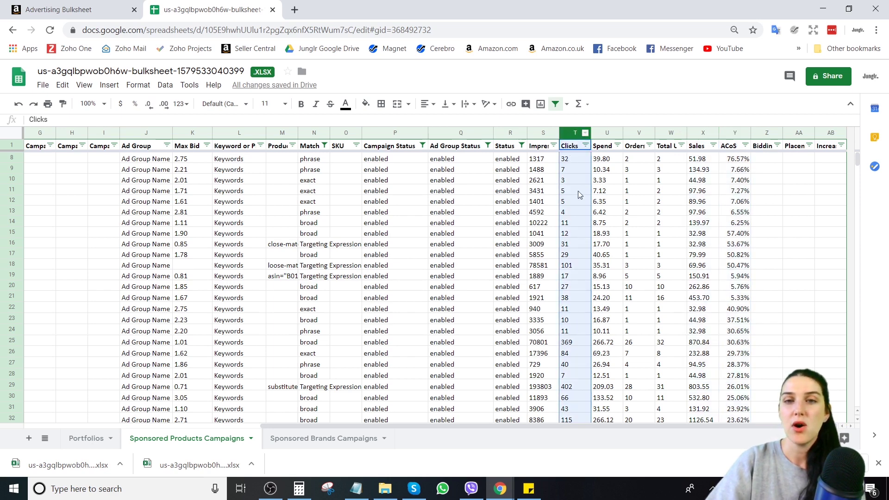
left_click_drag(575, 159, 701, 257)
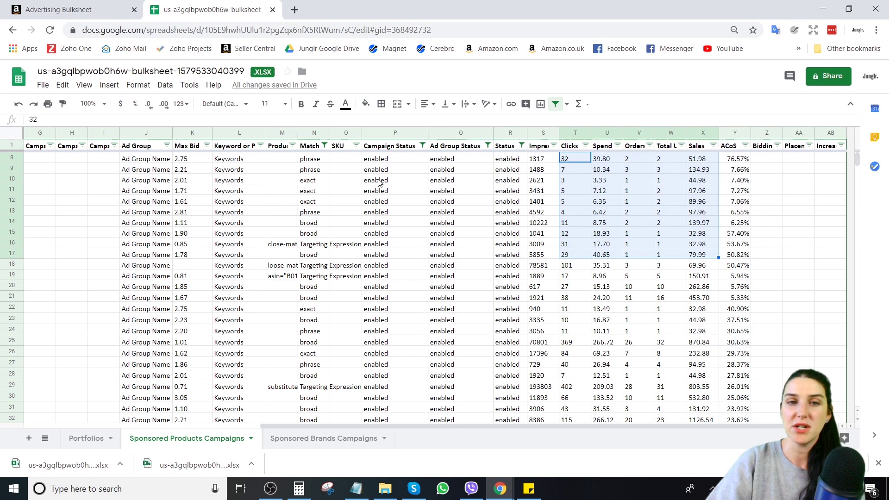
left_click_drag(378, 182, 465, 219)
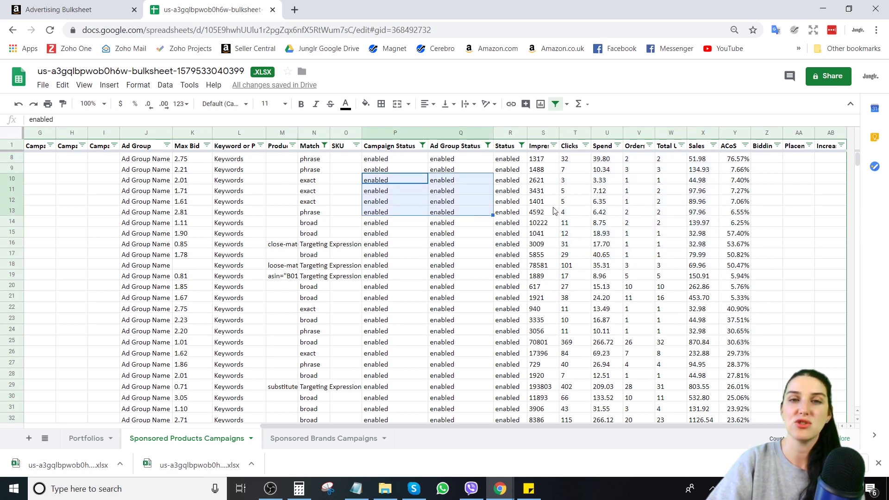
left_click(733, 133)
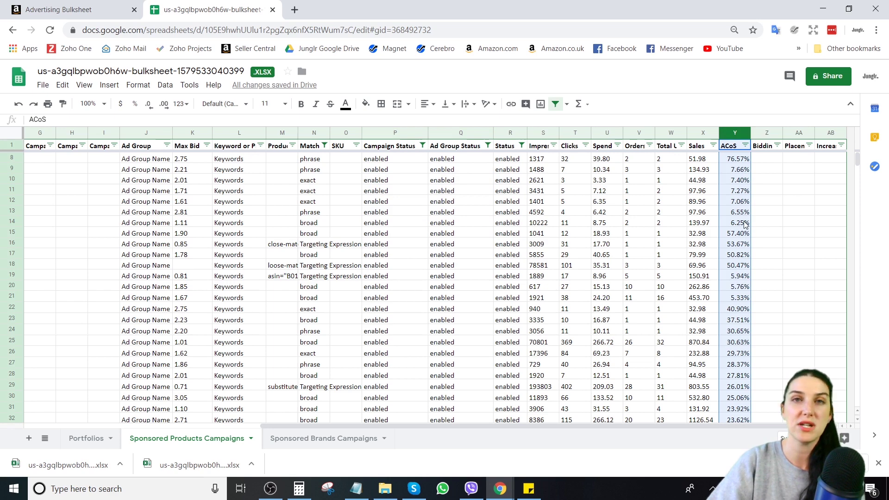
Sort the rows by ACoS from Z to A so 76.57% comes first
left_click(745, 145)
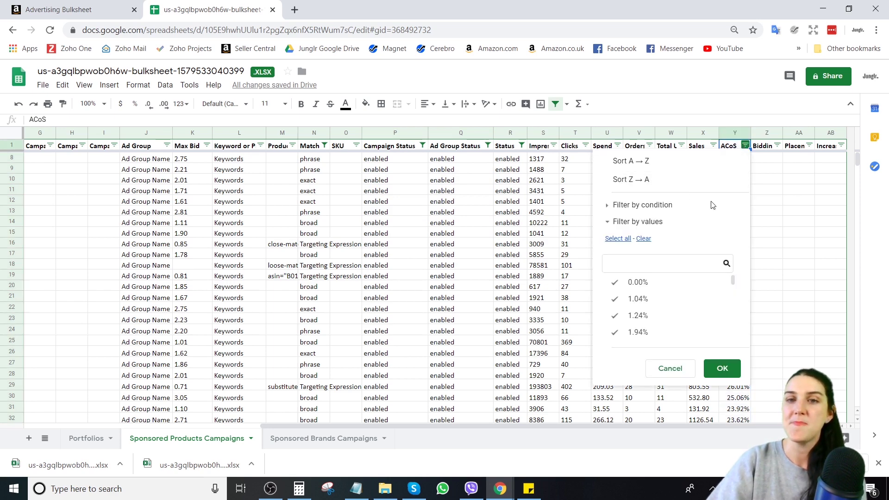
left_click(673, 179)
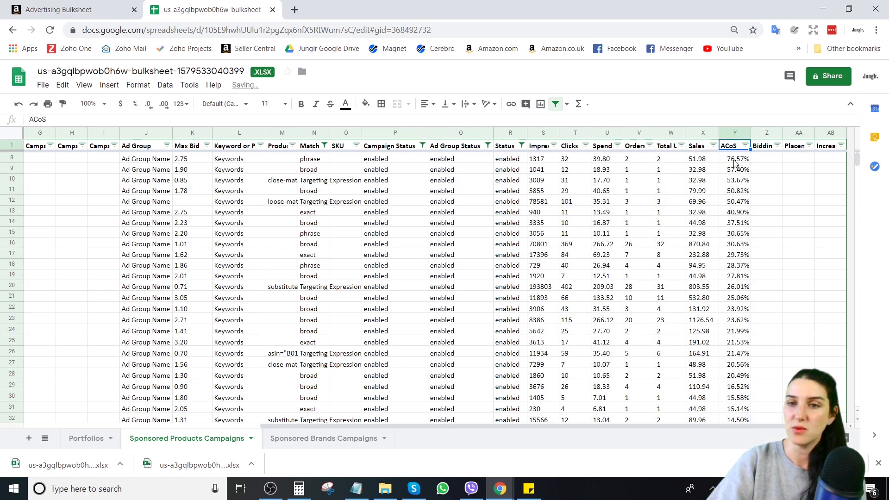
left_click_drag(734, 160, 735, 420)
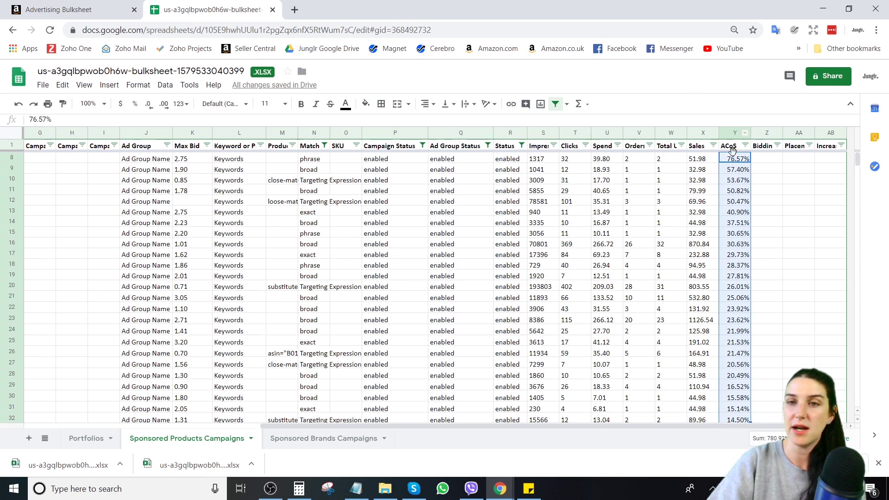
Review the top rows across the Max Bid, Keywords and Ad Group Name columns
left_click_drag(734, 158, 202, 168)
left_click(191, 159)
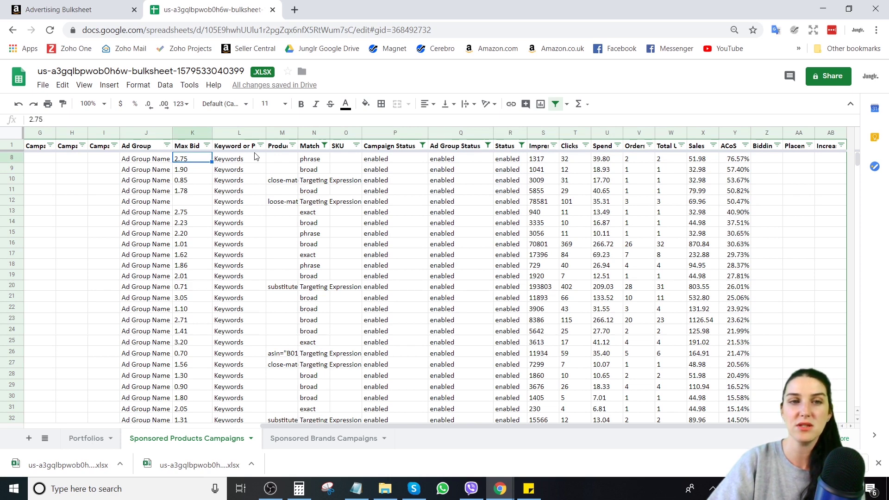
left_click_drag(740, 160, 190, 170)
left_click(241, 162)
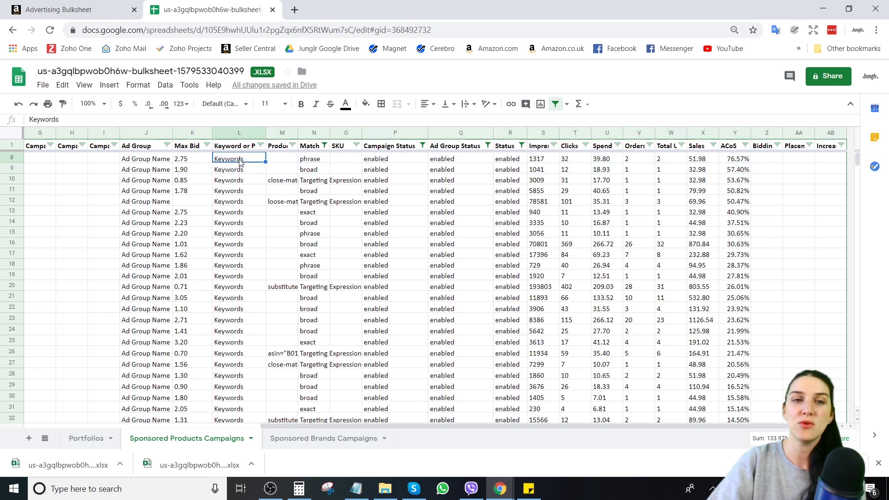
left_click_drag(242, 163, 241, 276)
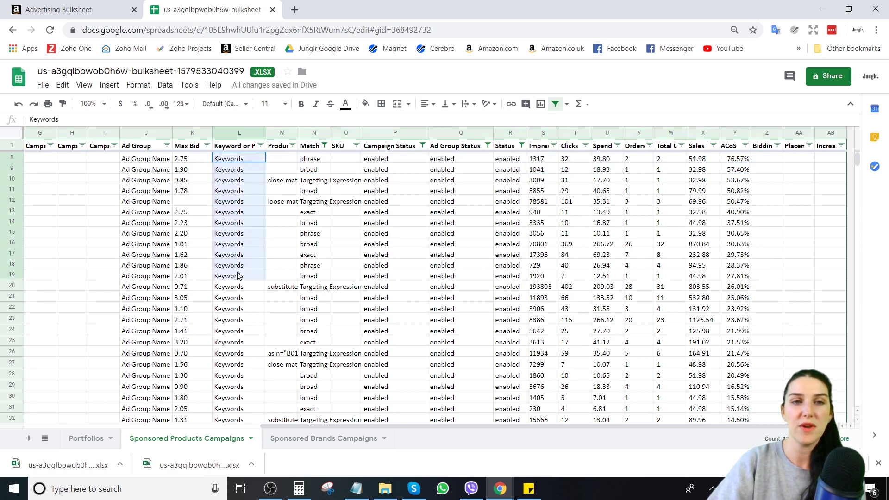
left_click_drag(158, 166, 165, 268)
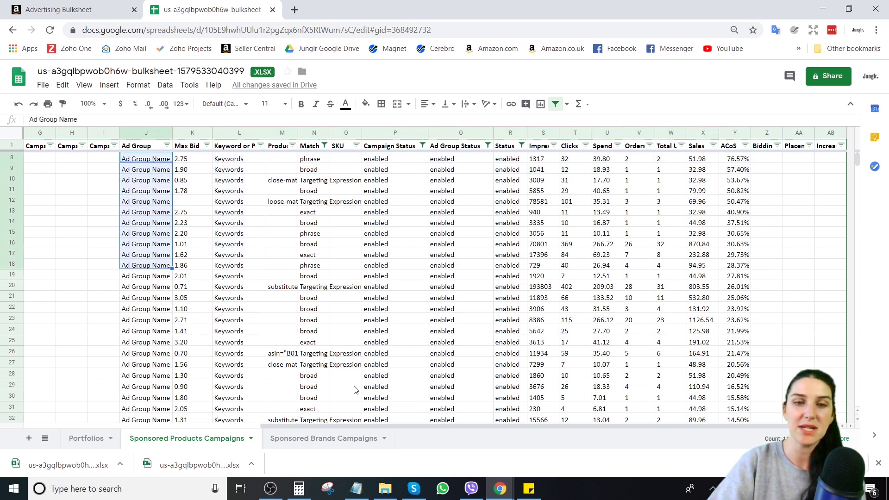
mouse_move(365, 427)
left_mouse_down()
mouse_move(284, 429)
mouse_move(363, 422)
mouse_move(361, 415)
left_mouse_up()
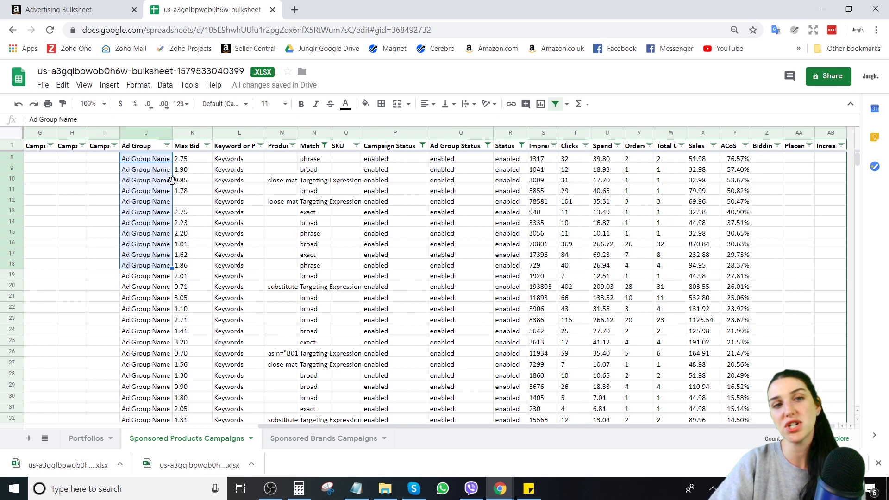
left_click(165, 161)
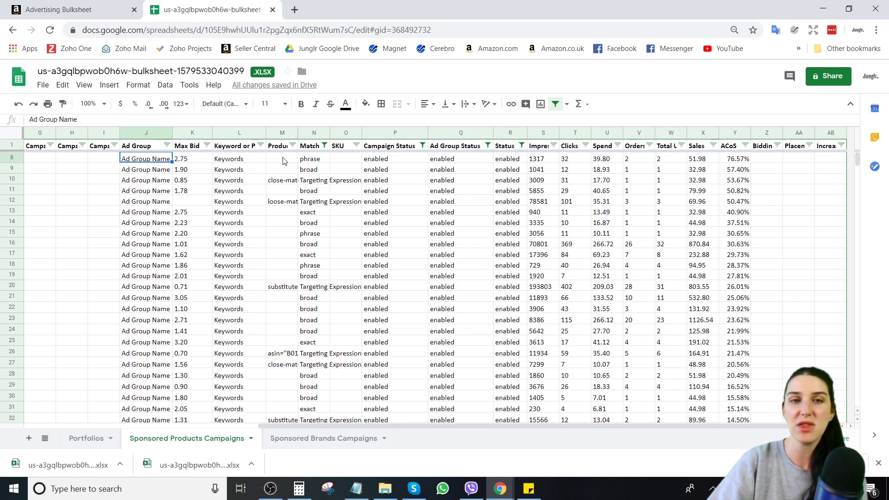
Sort the Sponsored Products rows by ACoS from lowest to highest
left_click(738, 134)
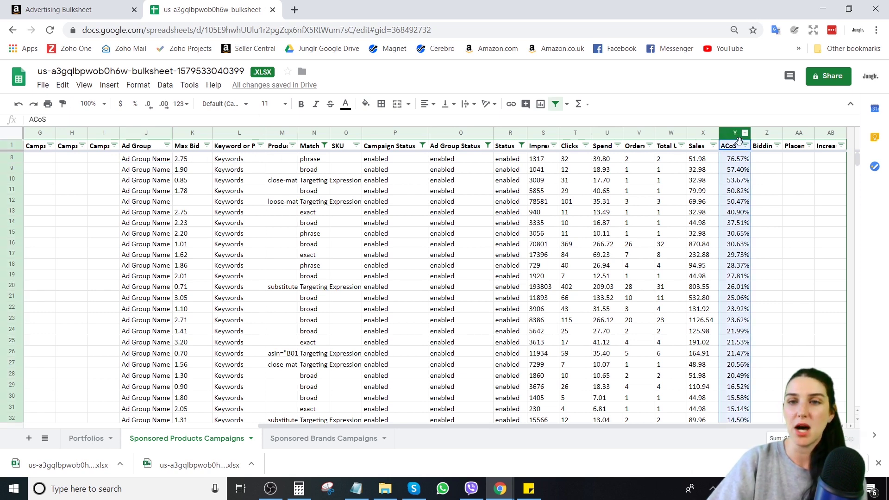
left_click_drag(735, 160, 737, 391)
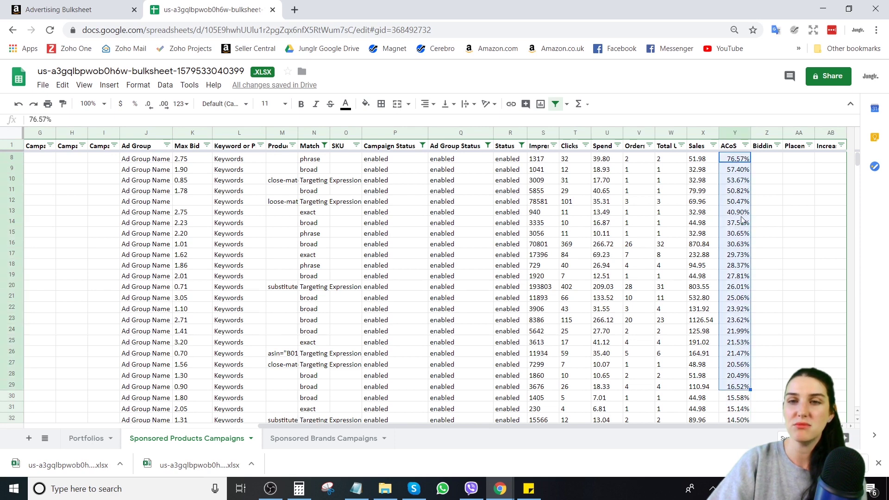
scroll(743, 213, "down", 12)
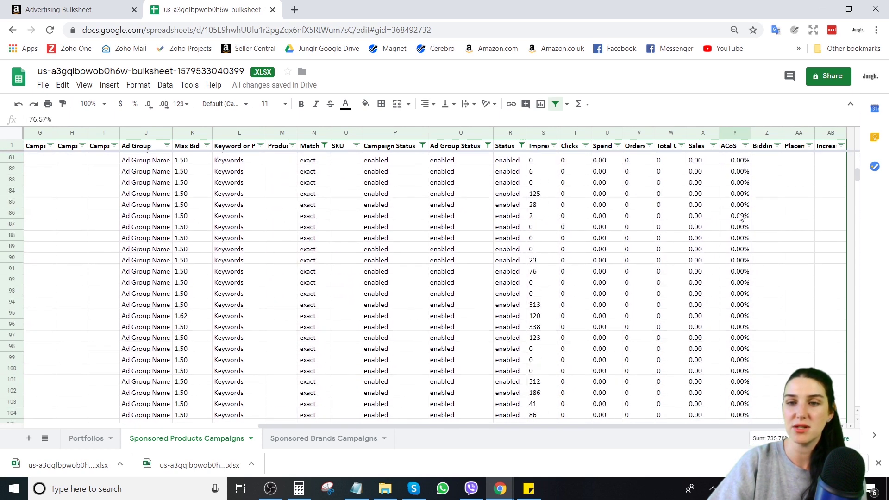
scroll(741, 218, "up", 12)
left_click(745, 145)
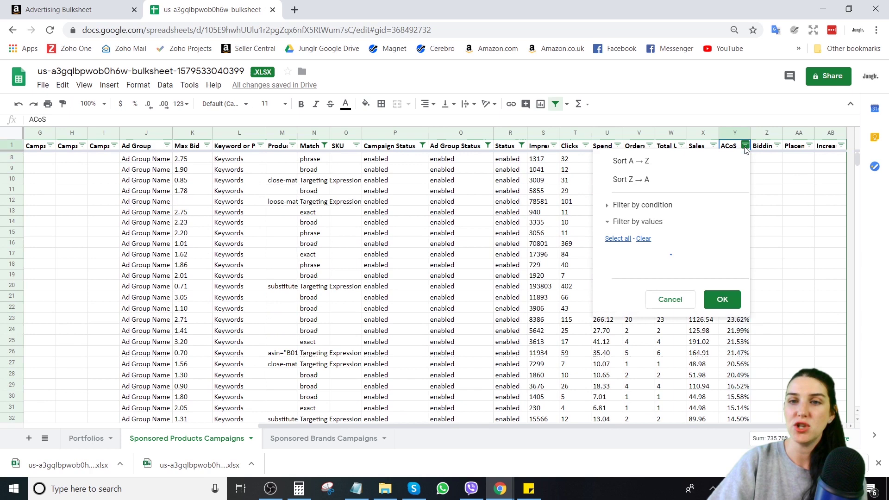
left_click(654, 162)
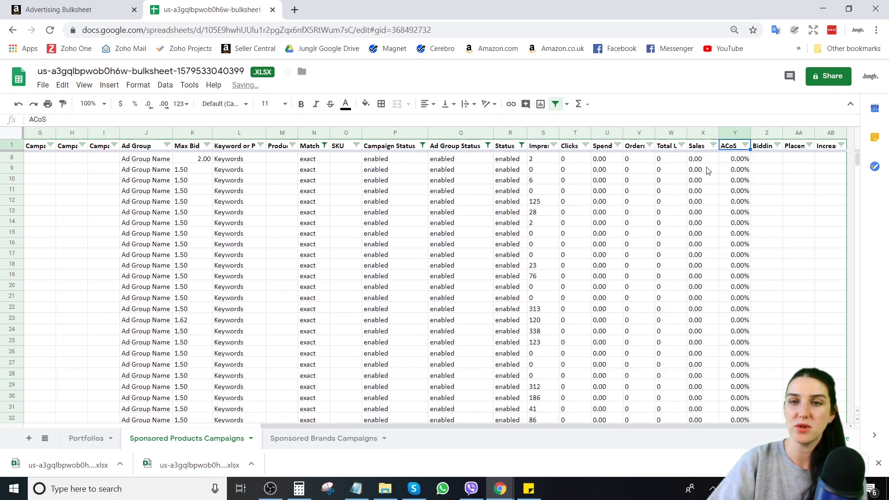
left_click_drag(740, 162, 741, 388)
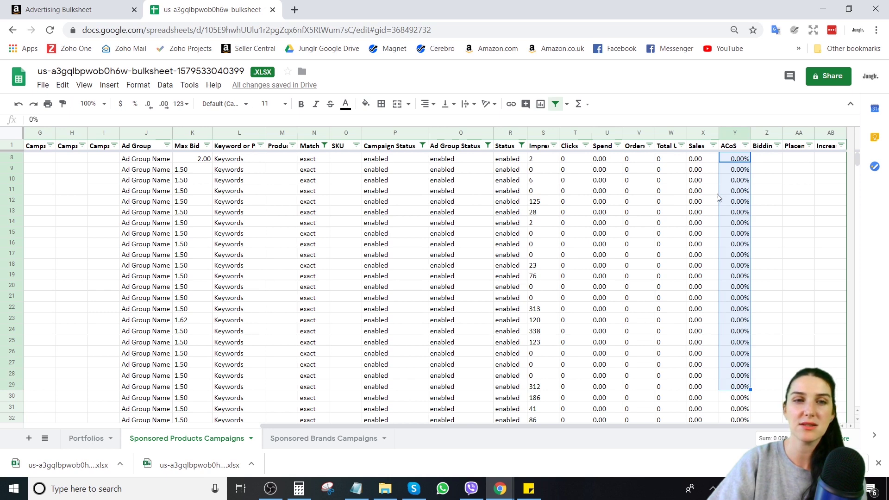
Filter the ACoS column to exclude 0.00% so only nonzero values remain
left_click(746, 146)
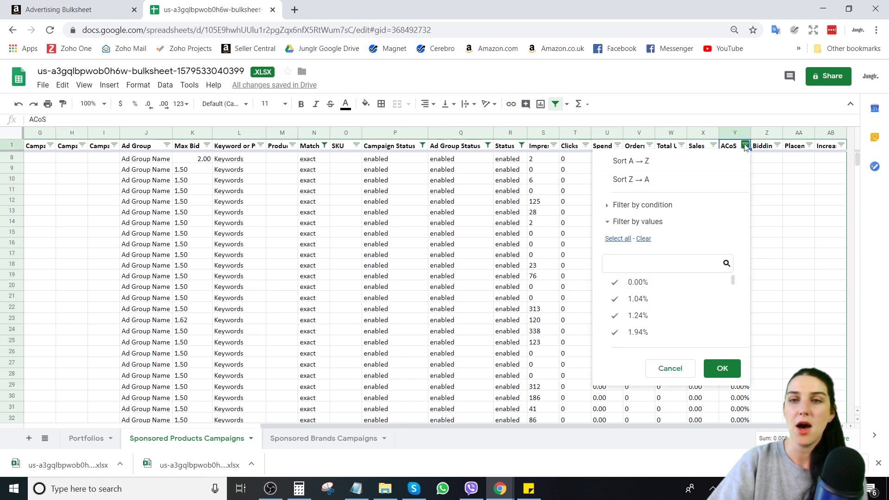
left_click(617, 282)
left_click(723, 369)
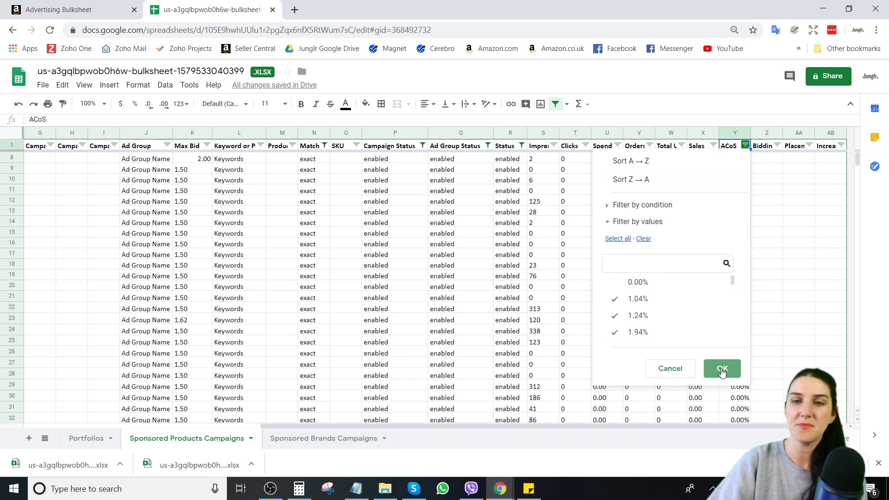
left_click_drag(739, 159, 748, 382)
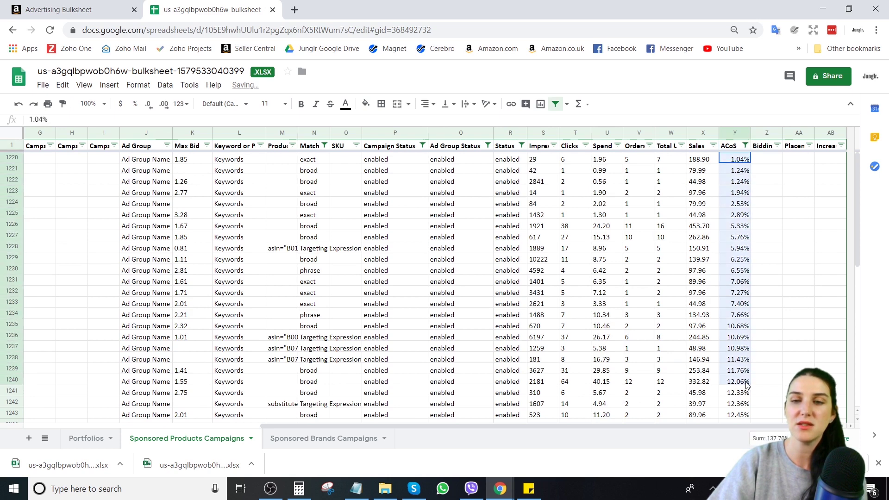
Review the remaining ACoS values from 1.04% upward in the filtered list
left_click(745, 146)
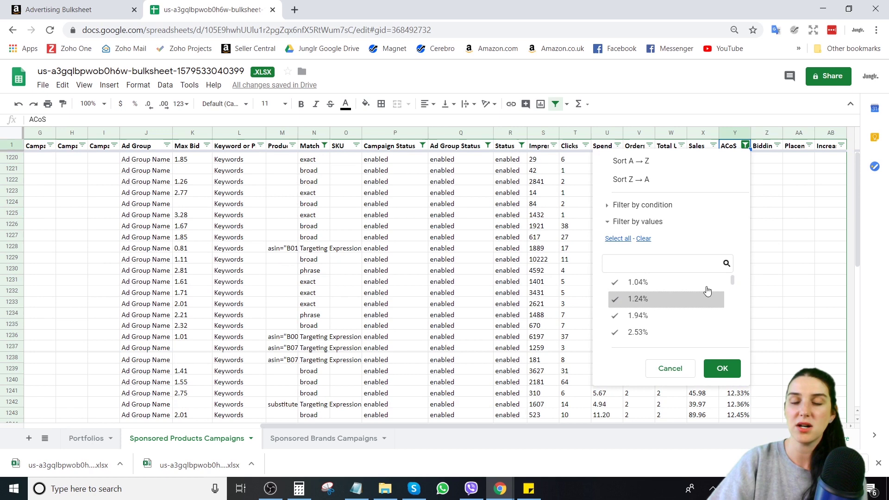
left_click(722, 368)
left_click_drag(736, 159, 737, 251)
scroll(737, 251, "up", 8)
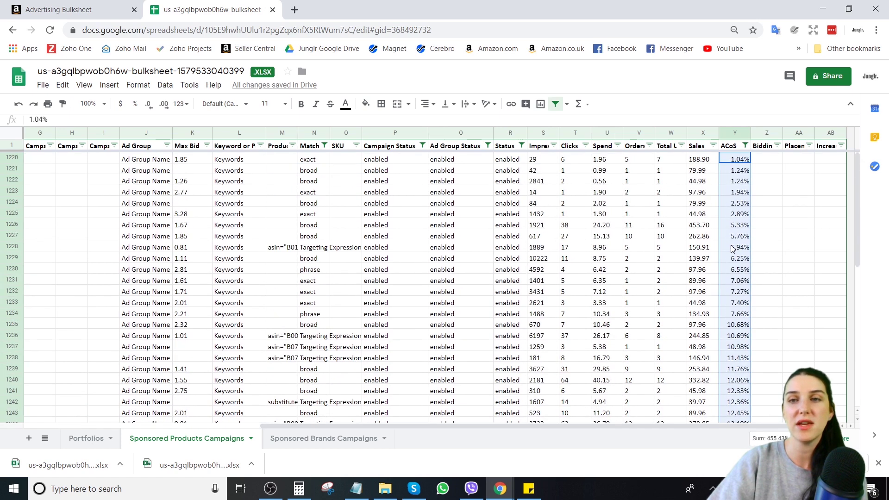
left_click(735, 224)
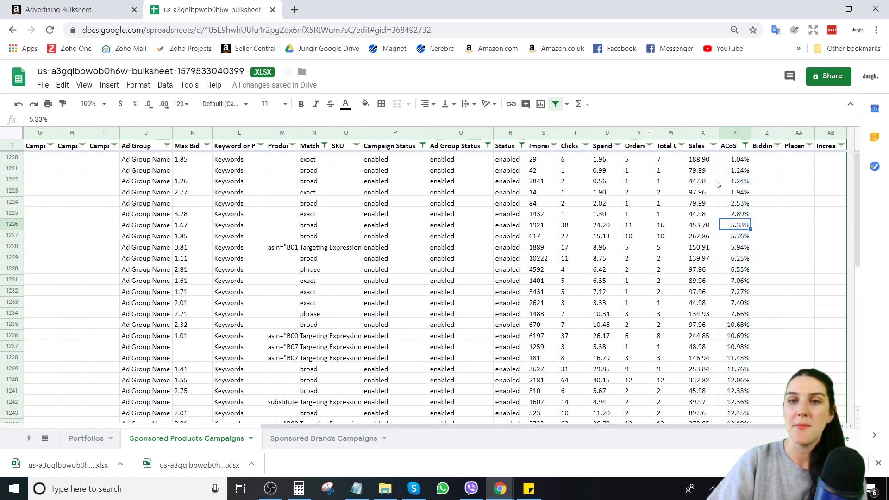
left_click(745, 145)
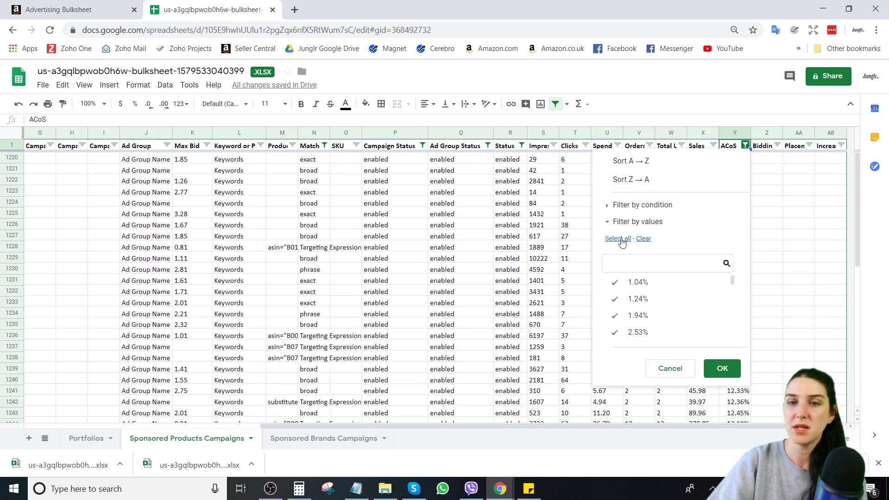
Restore all ACoS values in the filter, including the 0.00% rows, and scroll back up
left_click(723, 369)
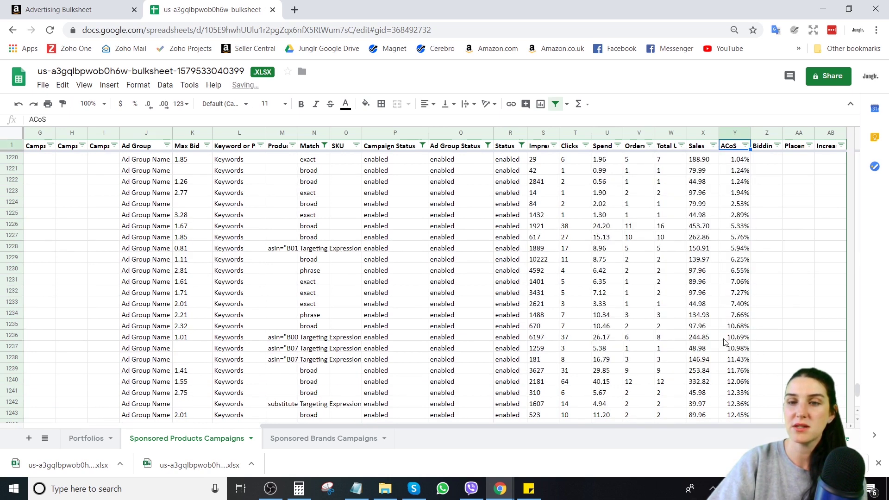
scroll(859, 372, "up", 15)
left_click_drag(858, 371, 859, 159)
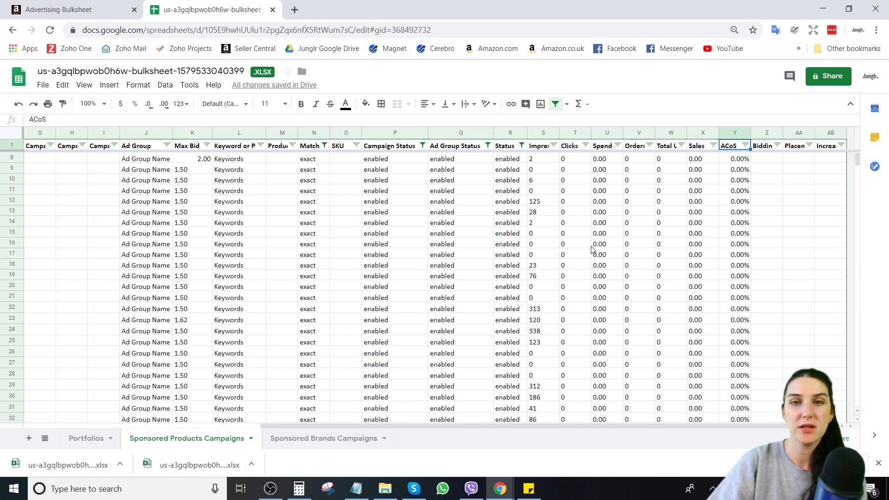
left_click(567, 133)
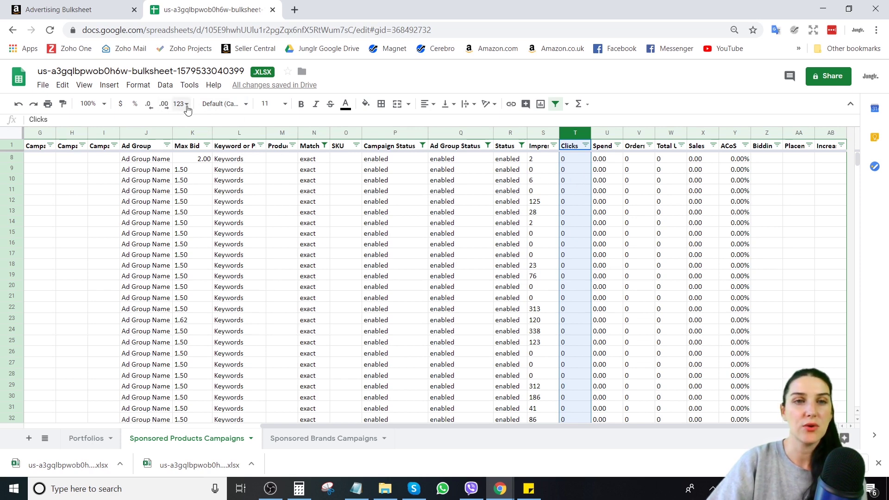
Sort the keyword rows by Clicks, largest first
left_click(586, 146)
left_click(573, 182)
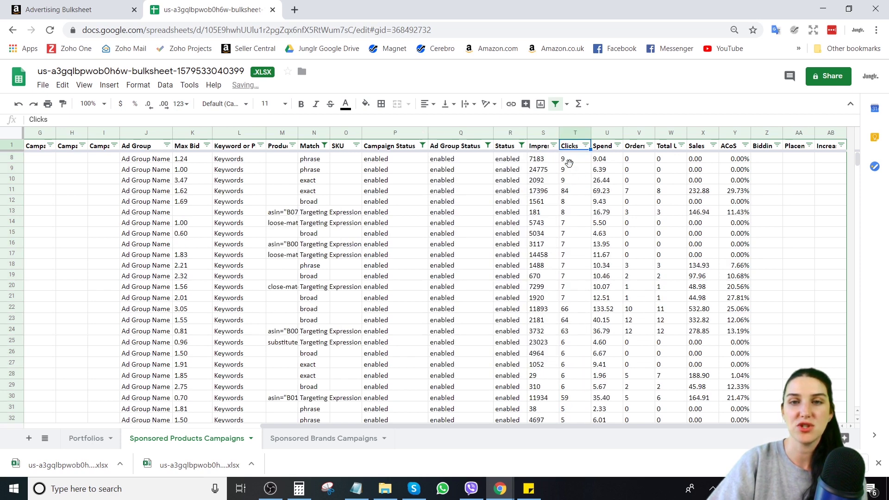
left_click_drag(569, 167, 575, 375)
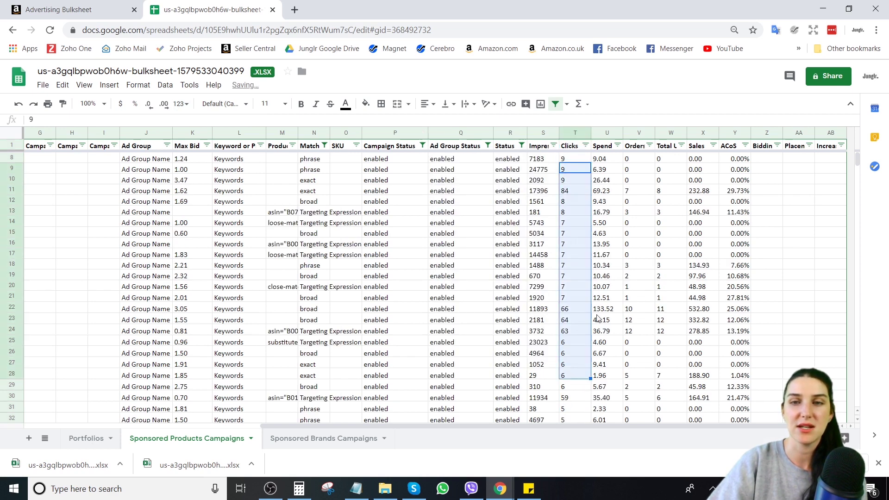
Format the Clicks column as Number with no decimal places
left_click(575, 133)
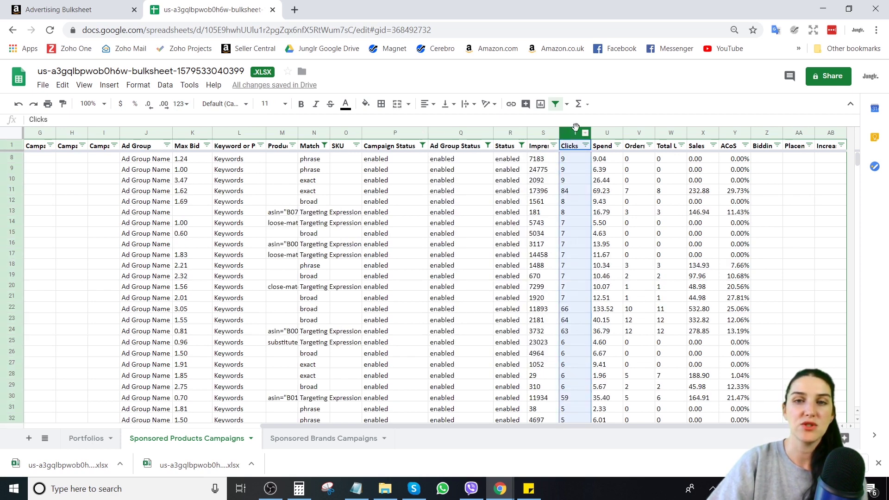
left_click(187, 105)
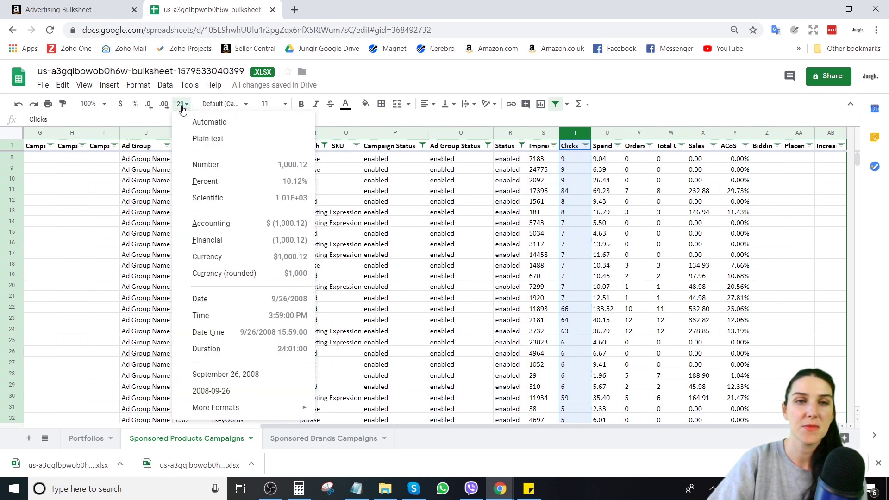
left_click(227, 169)
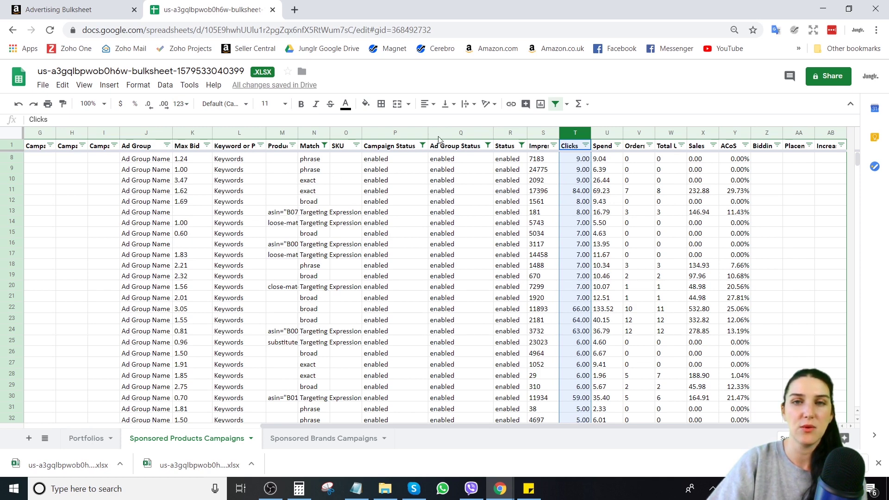
left_click(148, 105)
left_click(148, 105)
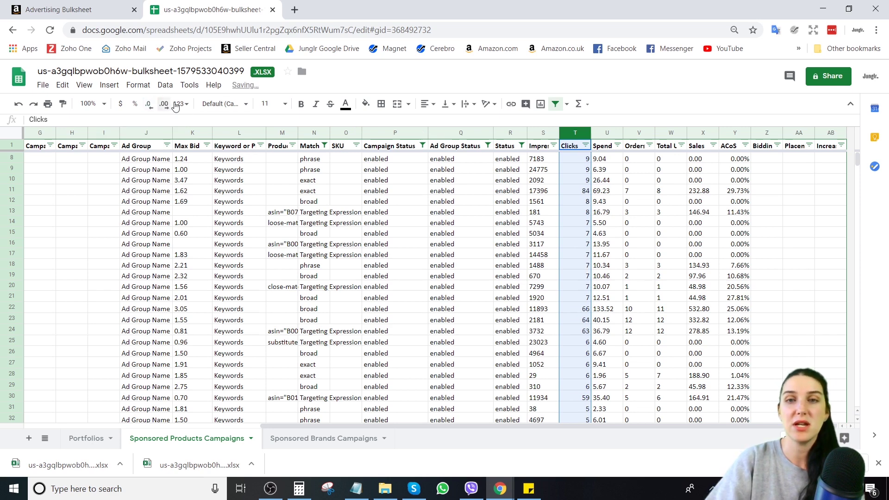
Re-sort the rows by Clicks descending so 402, 369, 115 and 101 lead
left_click(586, 146)
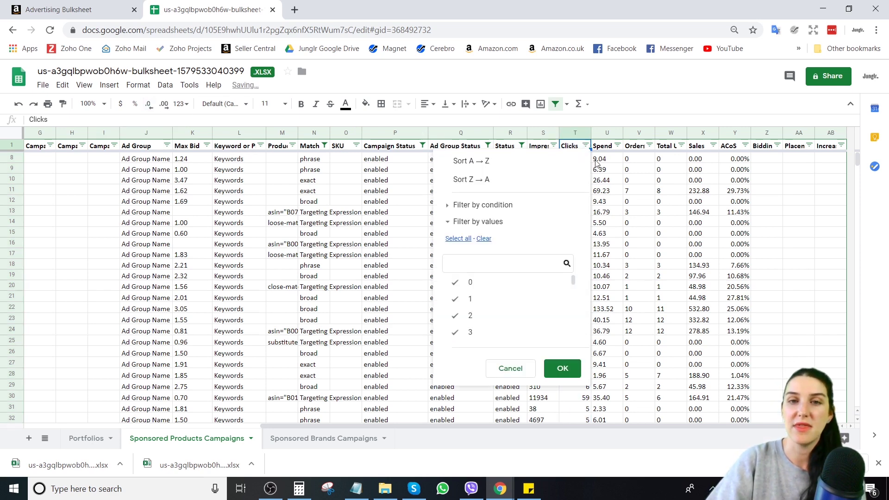
left_click(526, 182)
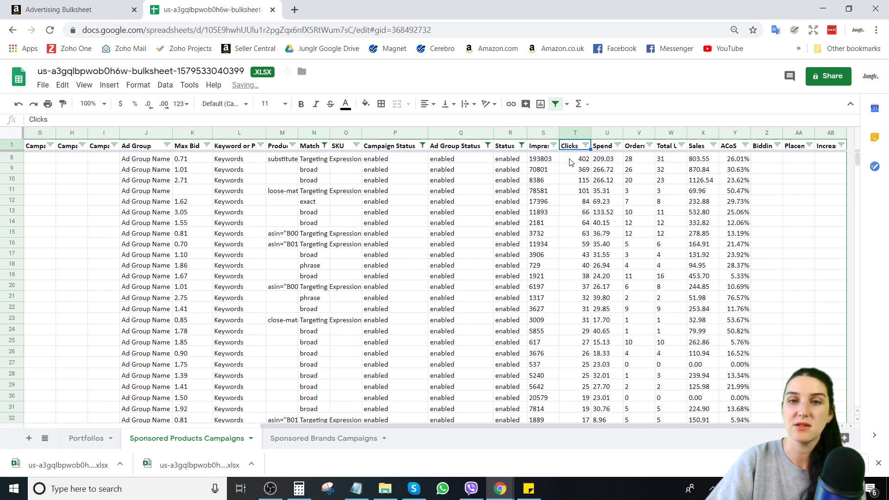
left_click_drag(571, 162, 571, 403)
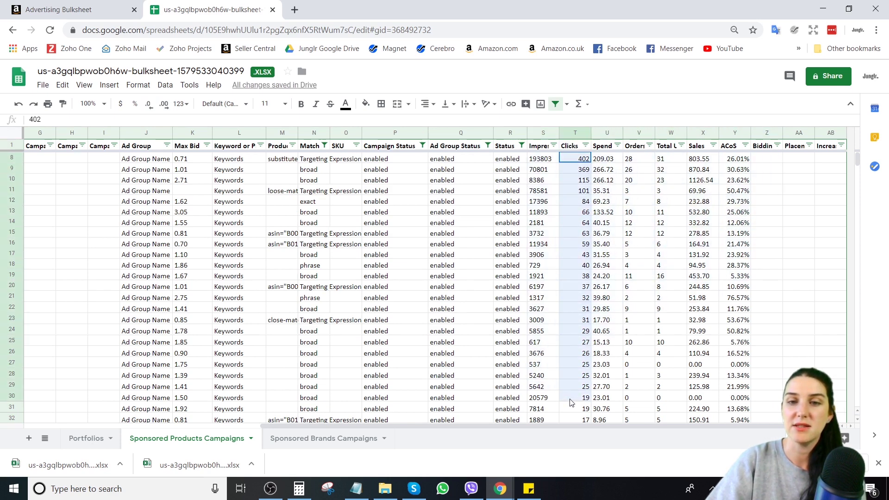
left_click(713, 146)
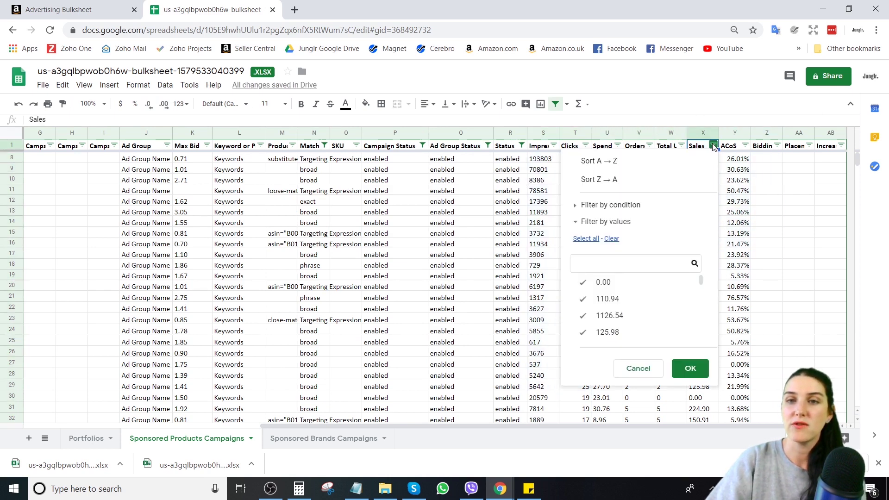
left_click(611, 239)
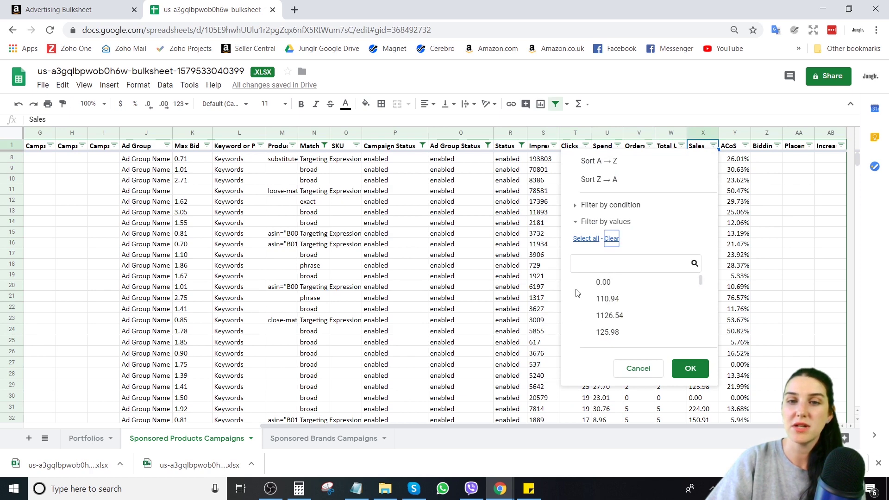
left_click(602, 283)
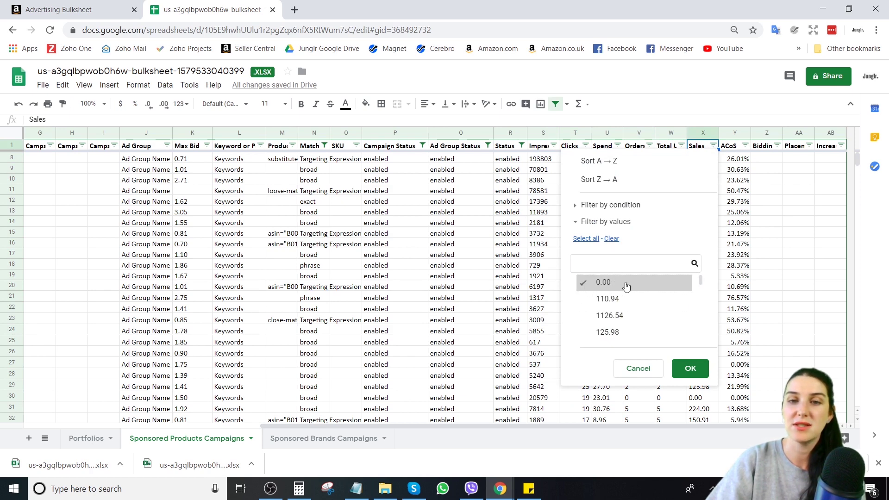
left_click(691, 369)
left_click_drag(515, 162, 748, 304)
left_click(576, 133)
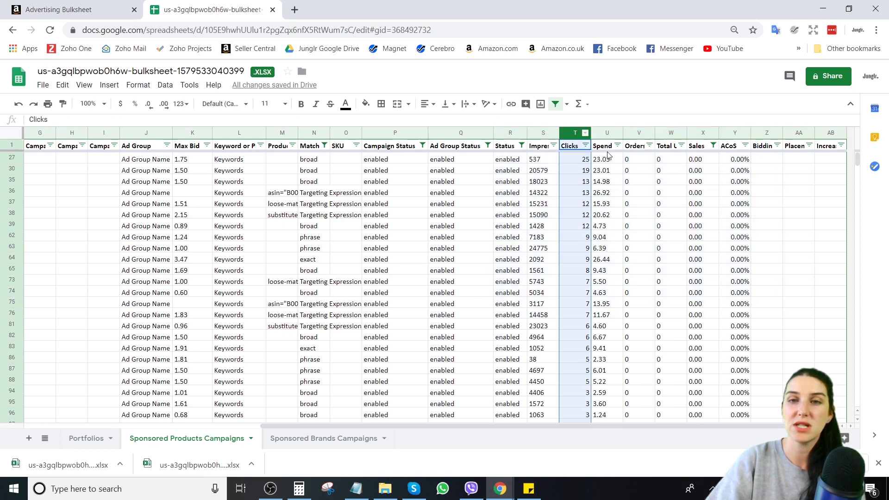
left_click(693, 133)
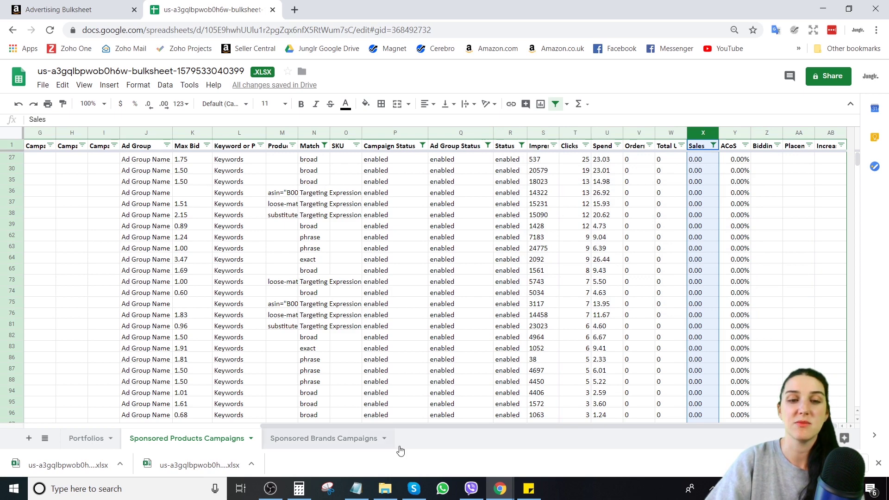
left_click(191, 134)
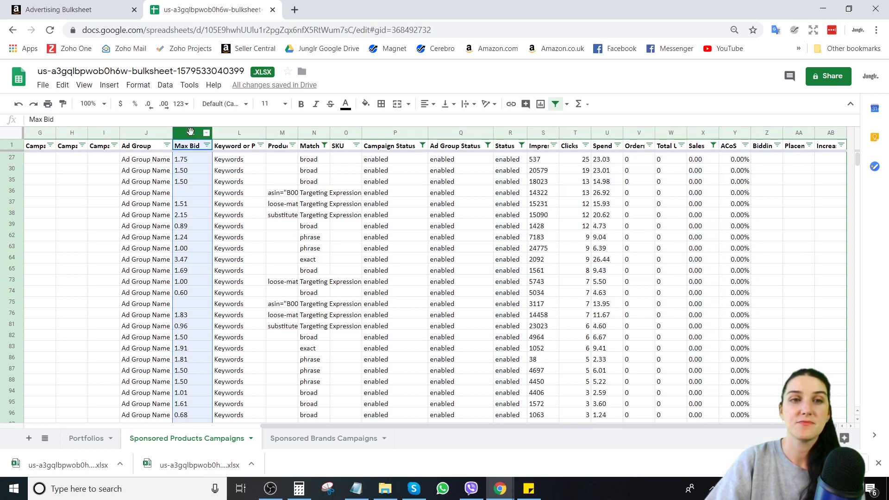
left_click_drag(188, 161, 204, 369)
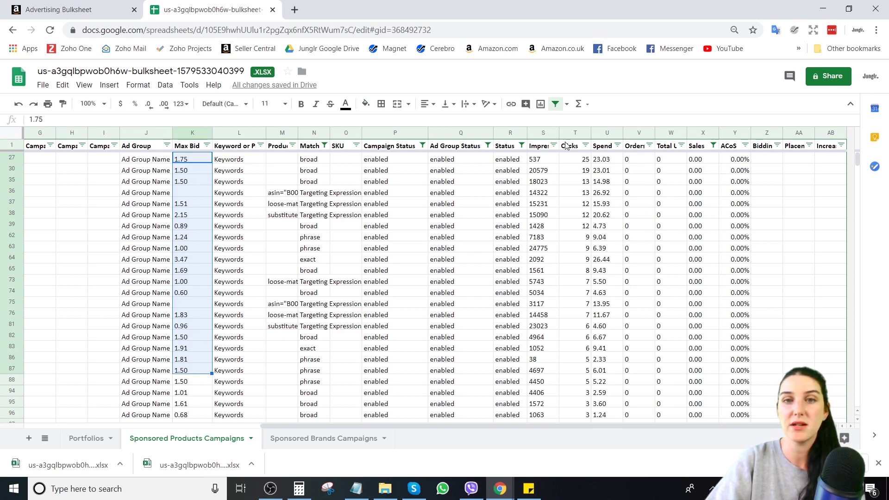
left_click(713, 145)
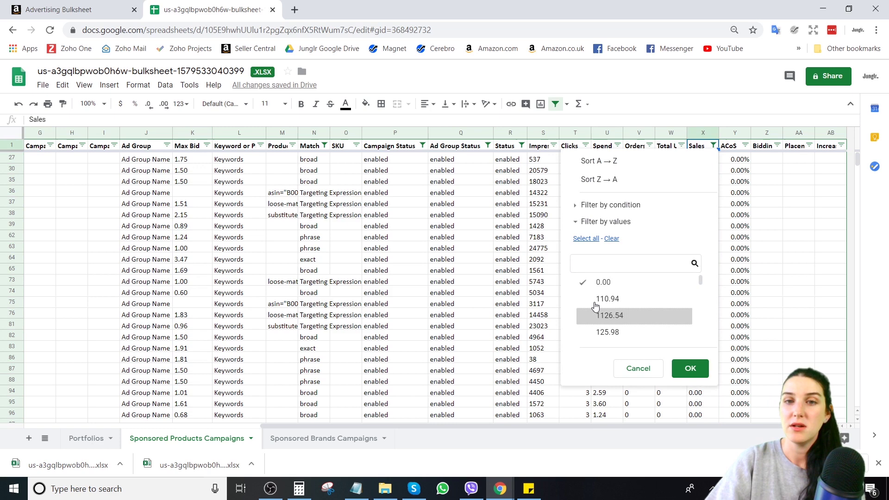
left_click(585, 239)
left_click(690, 369)
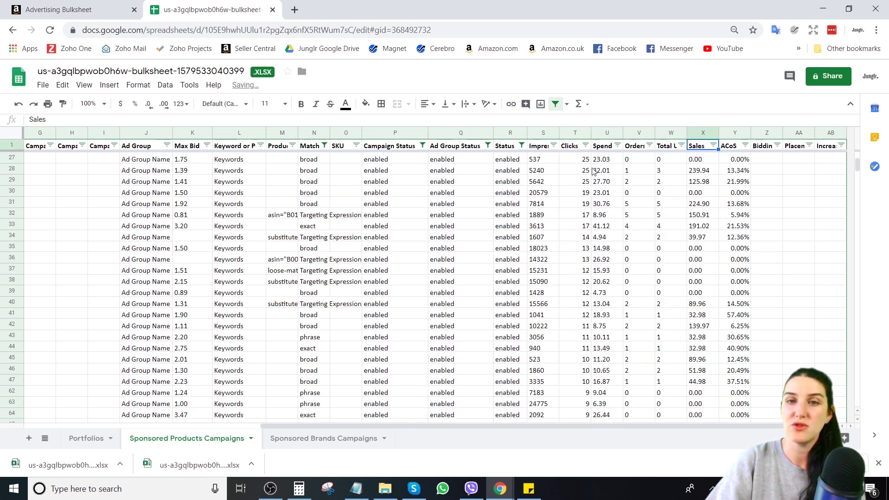
Filter the Impressions column to show only rows with 0 impressions
left_click(554, 146)
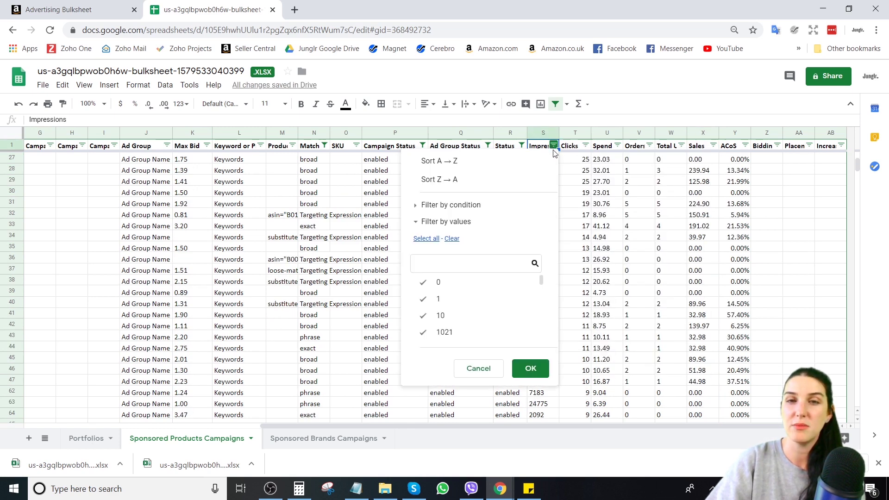
left_click(452, 239)
left_click(438, 282)
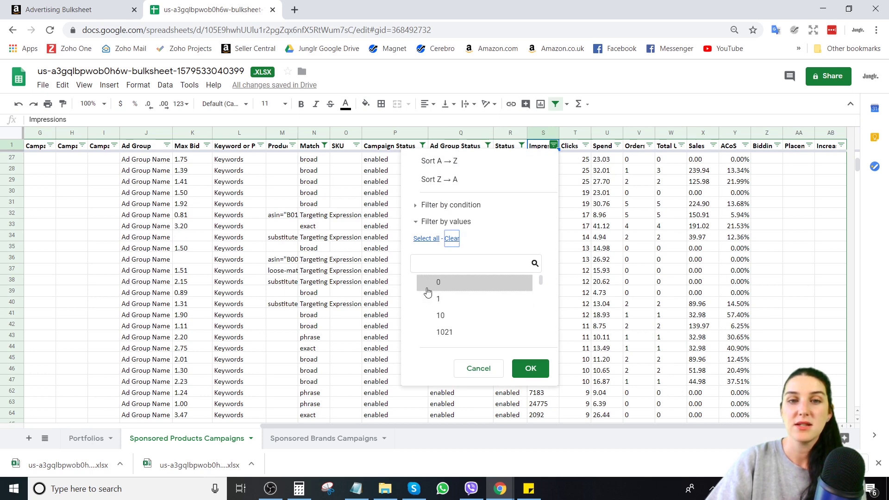
left_click(529, 369)
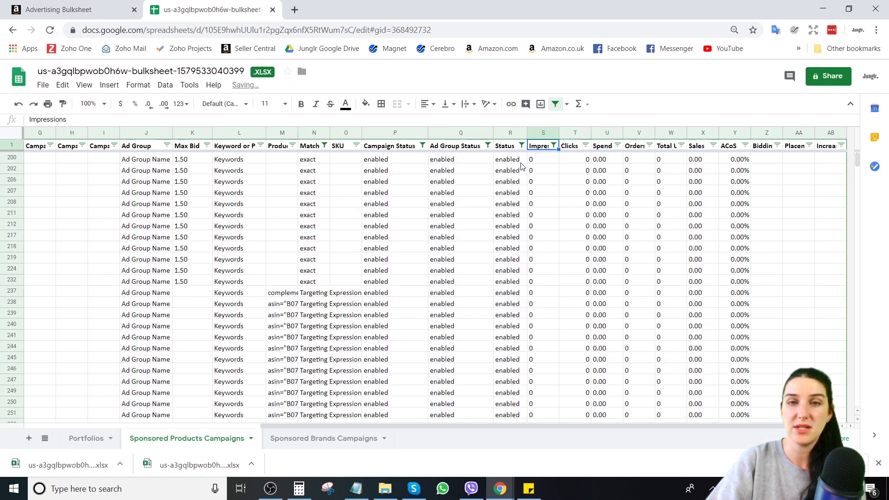
left_click_drag(539, 160, 550, 361)
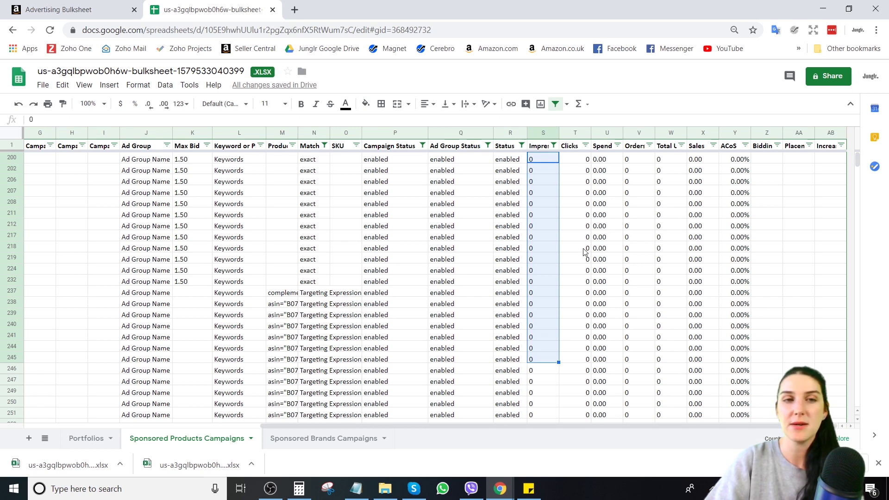
left_click_drag(195, 160, 195, 364)
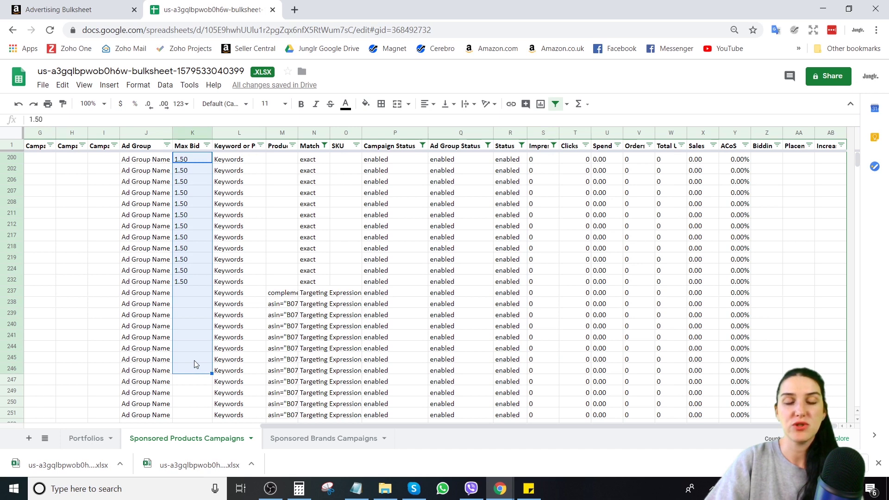
left_click(194, 295)
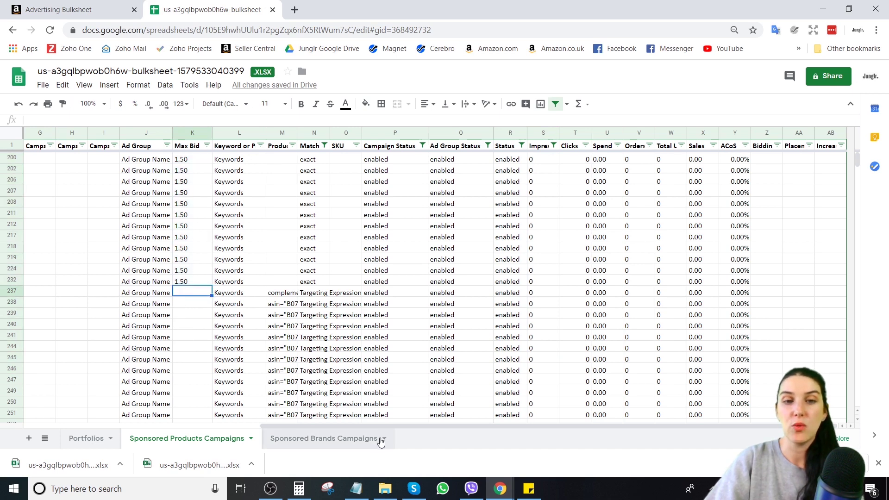
left_click_drag(374, 426, 352, 425)
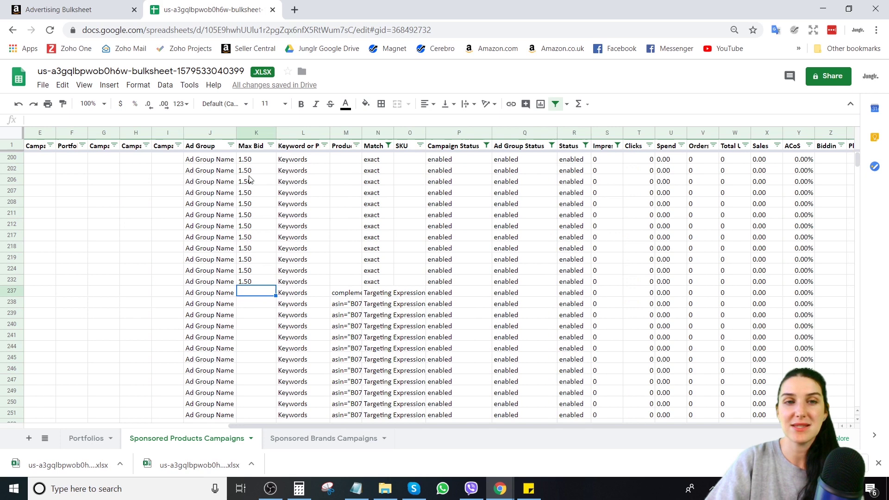
left_click_drag(251, 159, 260, 326)
left_click_drag(256, 294, 259, 402)
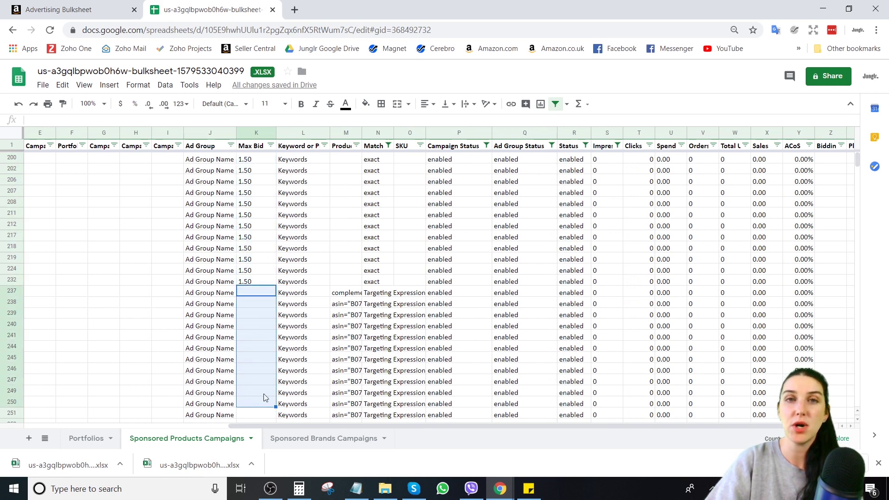
left_click(258, 295)
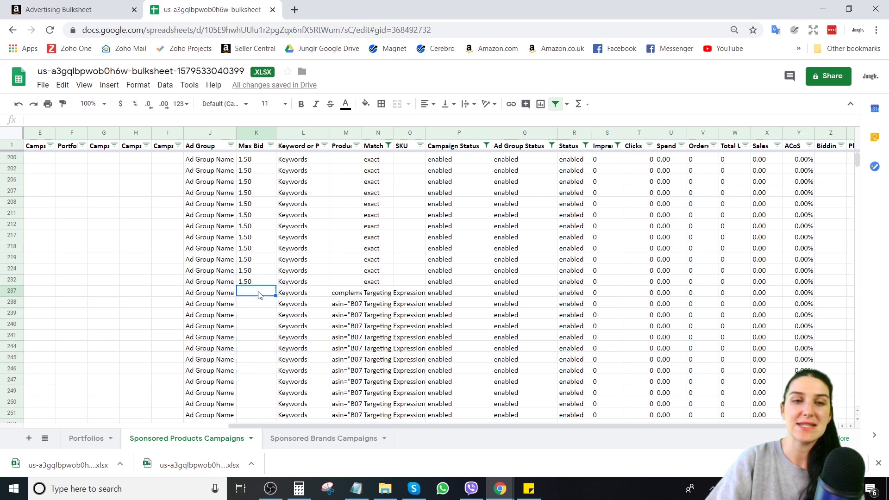
left_click_drag(258, 296, 266, 416)
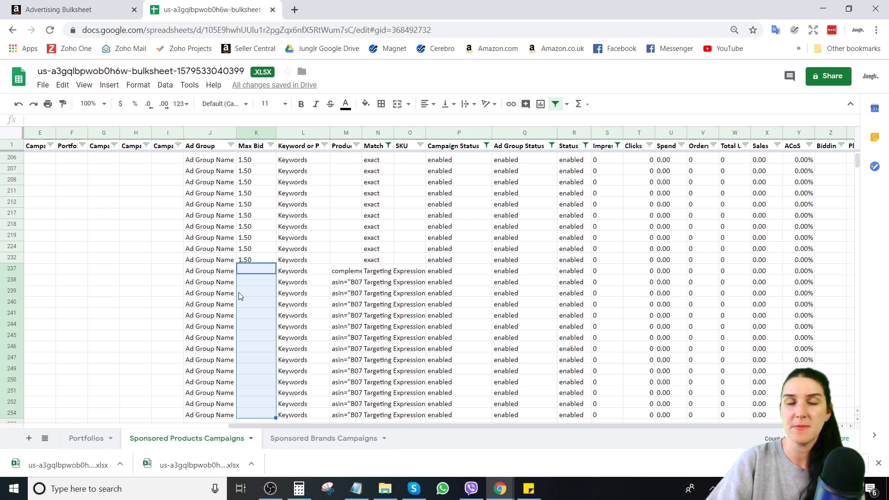
left_click(263, 270)
left_click_drag(263, 270, 799, 271)
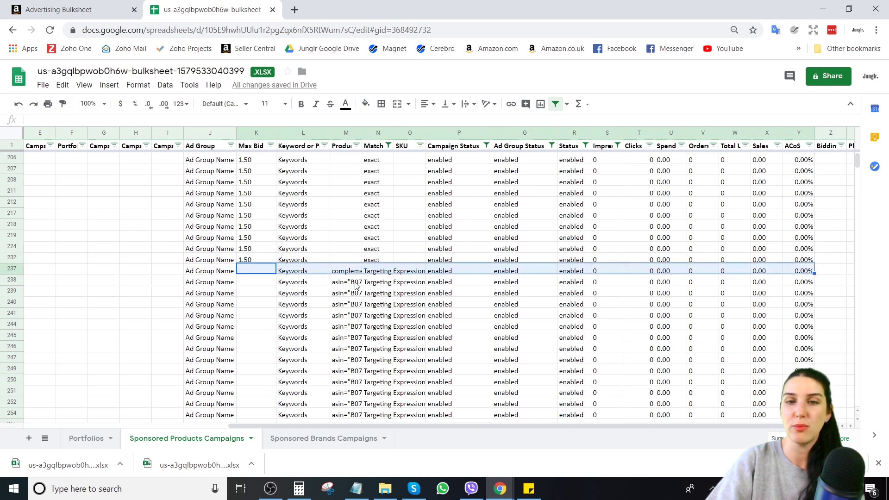
left_click(263, 271)
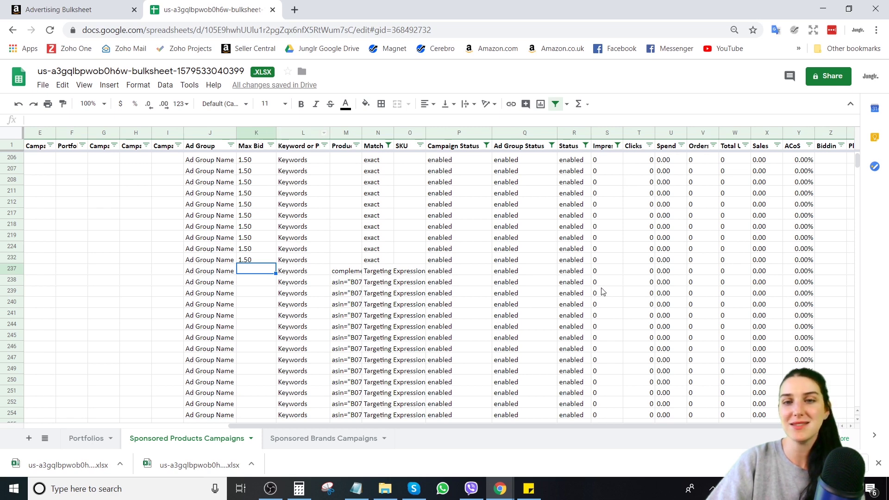
left_click_drag(603, 291, 608, 361)
left_click(258, 271)
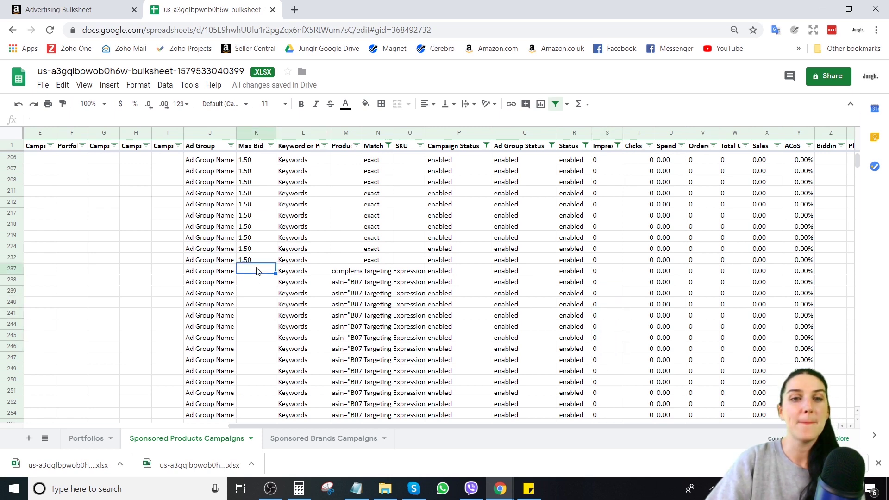
scroll(254, 277, "up", 1)
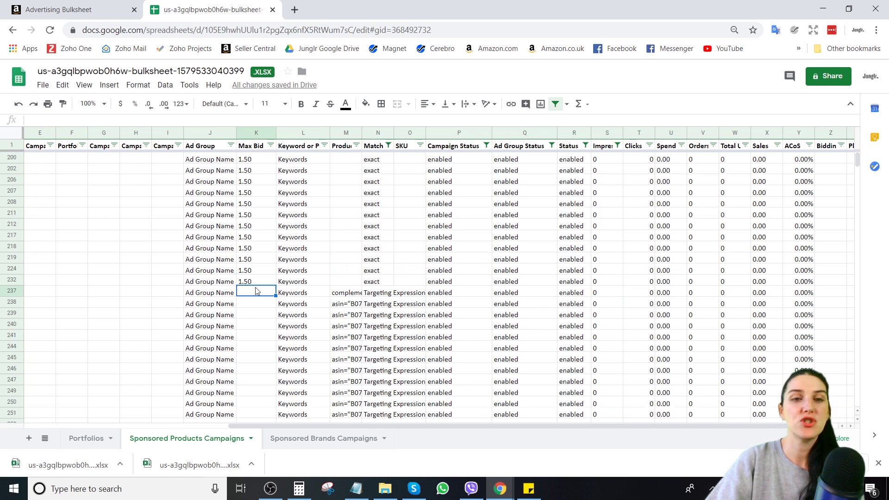
left_click(191, 295)
left_click(297, 298, "shift")
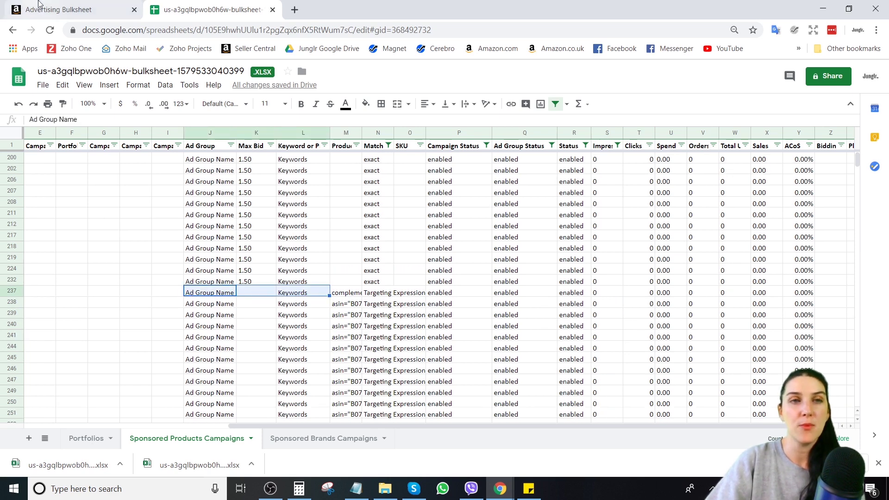
left_click(70, 9)
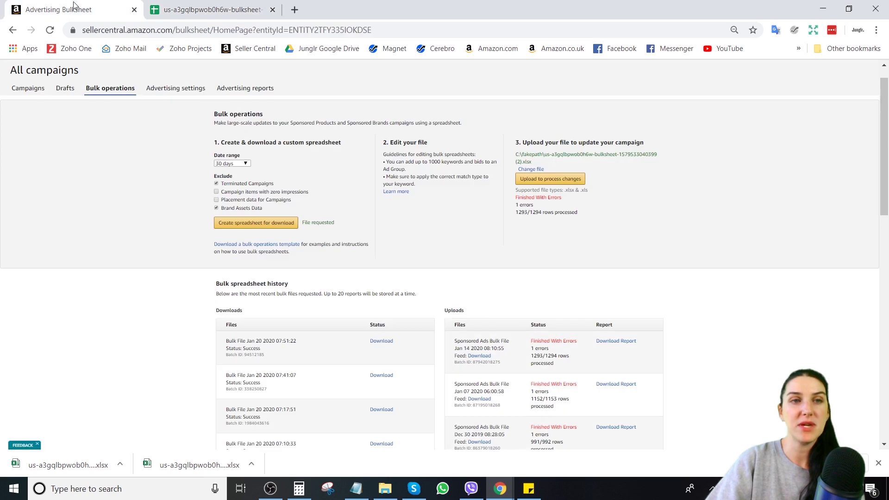
left_click(212, 9)
left_click_drag(253, 293, 168, 296)
left_click(218, 295)
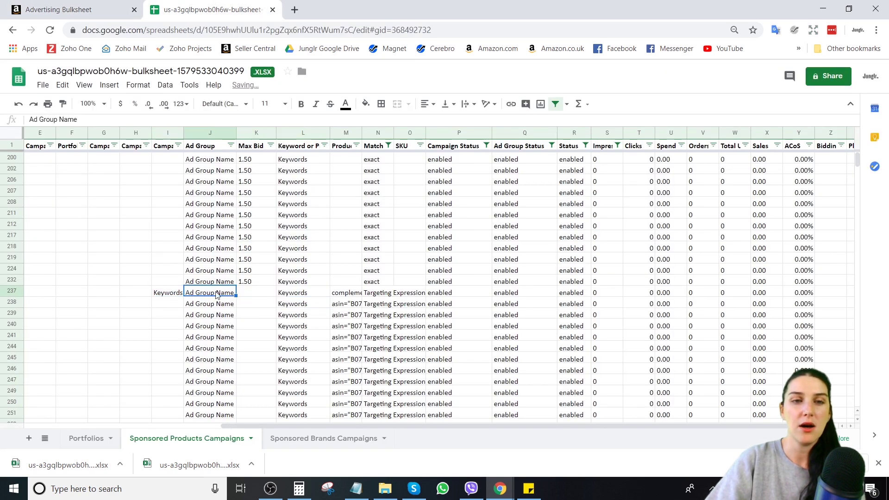
left_click(19, 103)
left_click(242, 306)
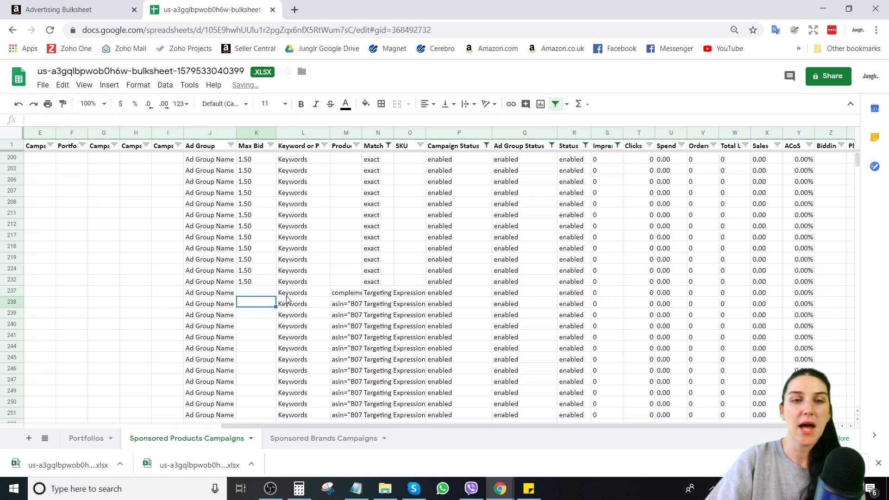
left_click_drag(287, 294, 99, 292)
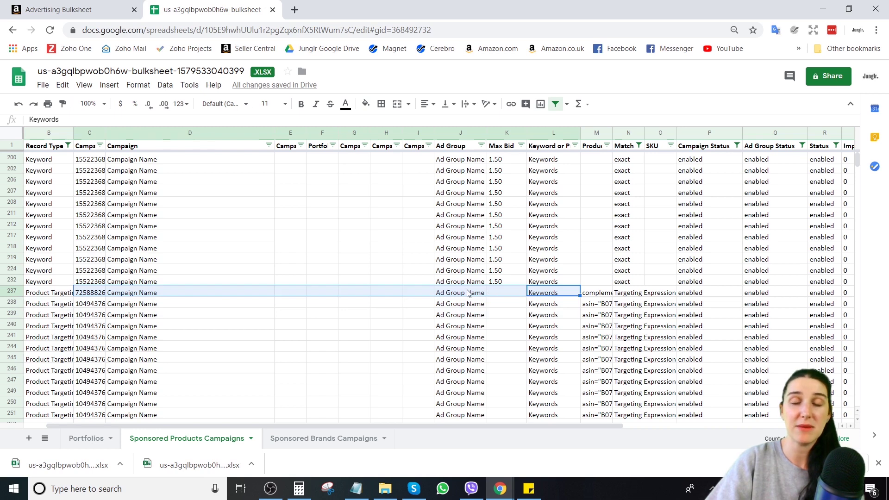
left_click(74, 6)
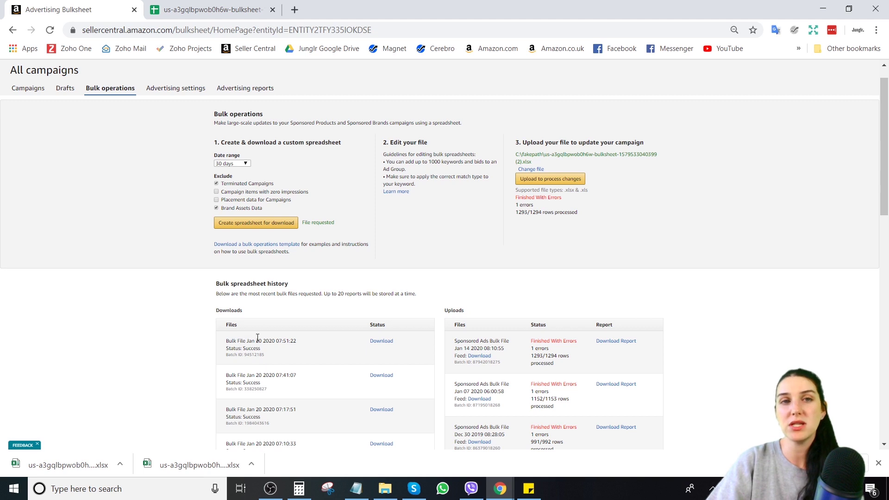
left_click(212, 8)
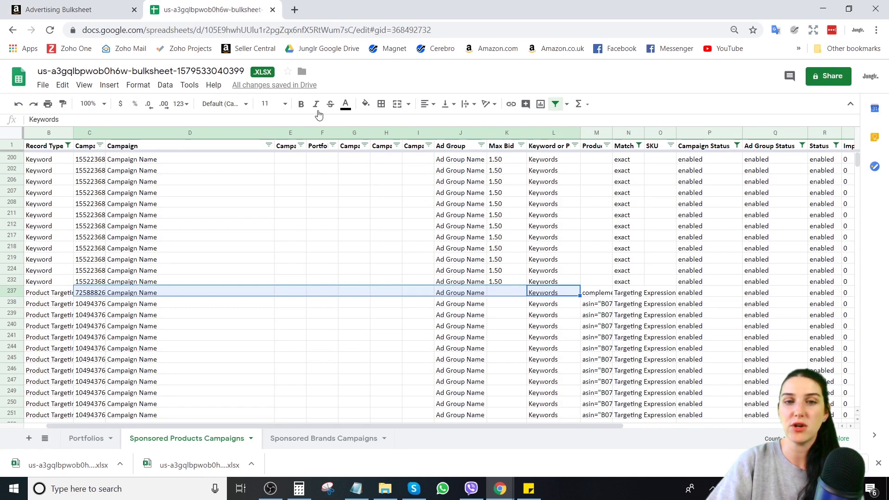
left_click(504, 294)
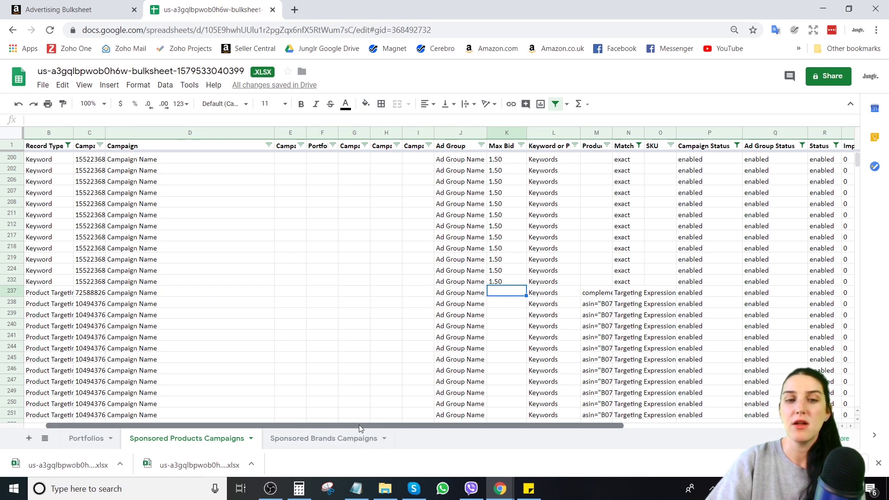
left_click_drag(359, 425, 431, 435)
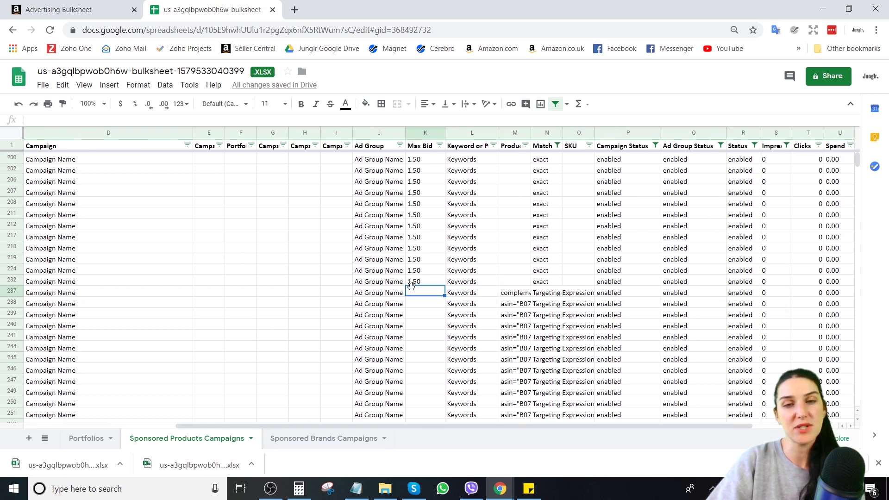
left_click_drag(375, 297, 463, 417)
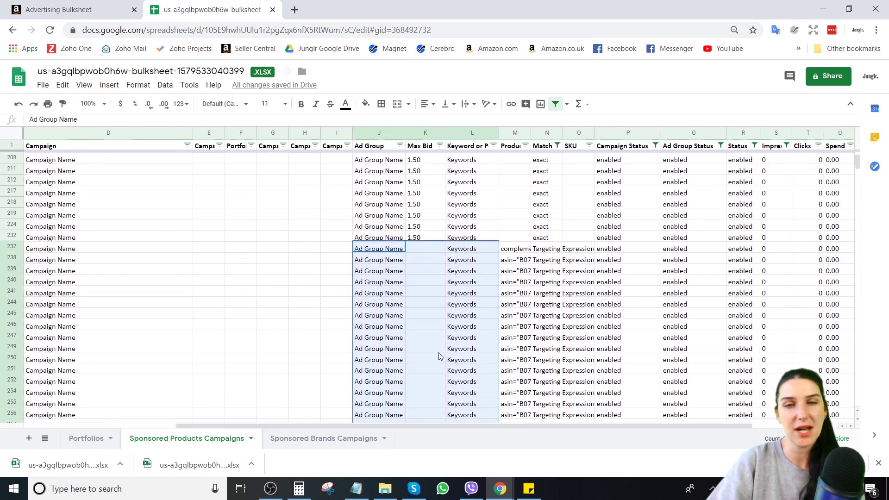
left_click(421, 293)
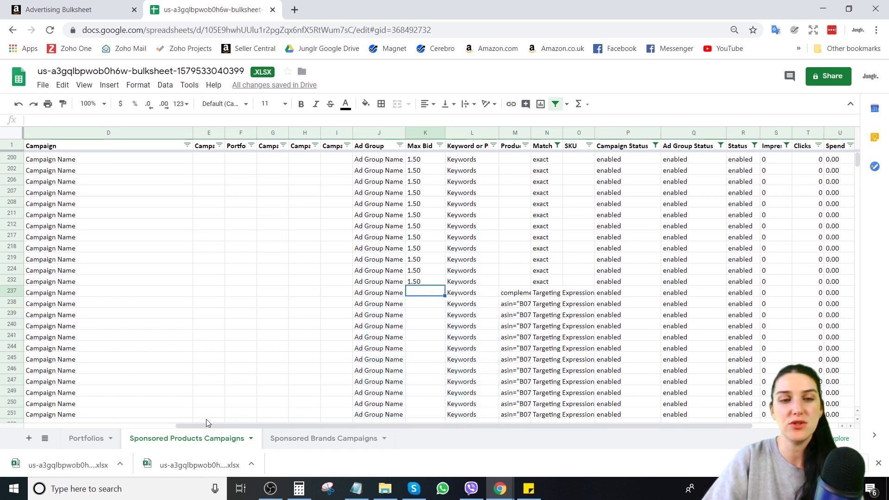
Reset the Record Type and Campaign Status filters to include every value
left_click_drag(206, 420, 55, 422)
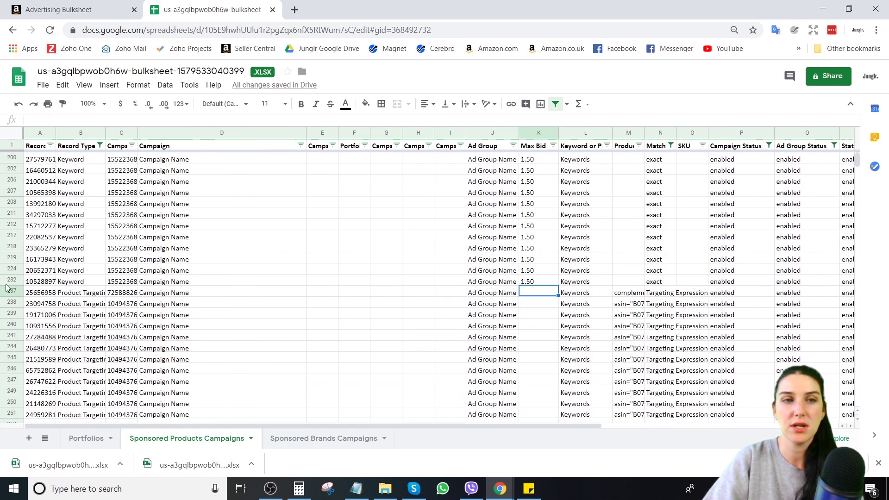
left_click(97, 146)
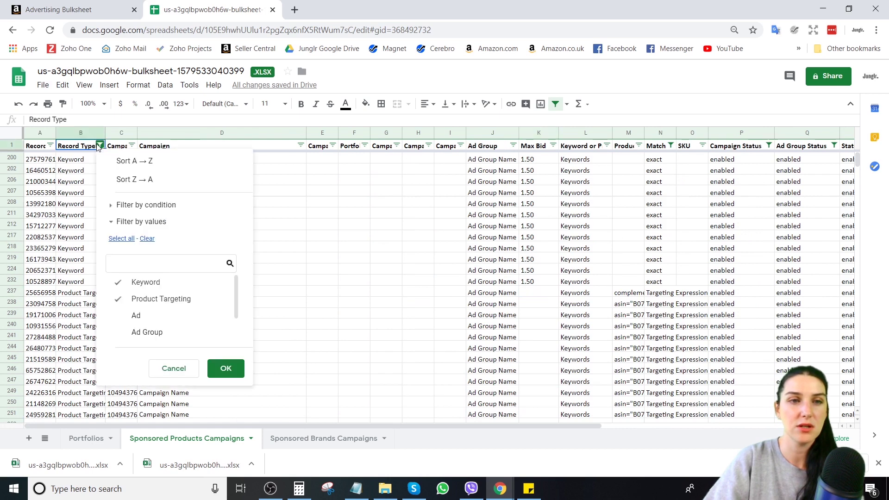
left_click(112, 239)
left_click(226, 369)
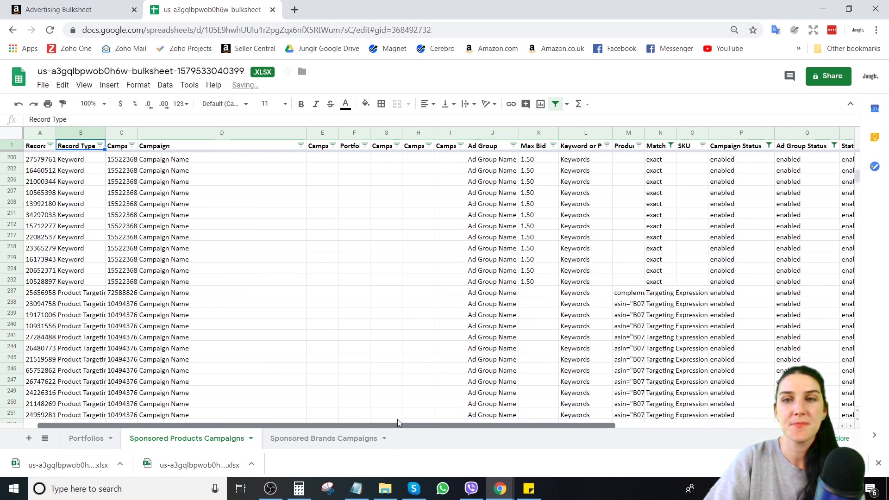
left_click_drag(397, 423, 583, 422)
left_click(487, 146)
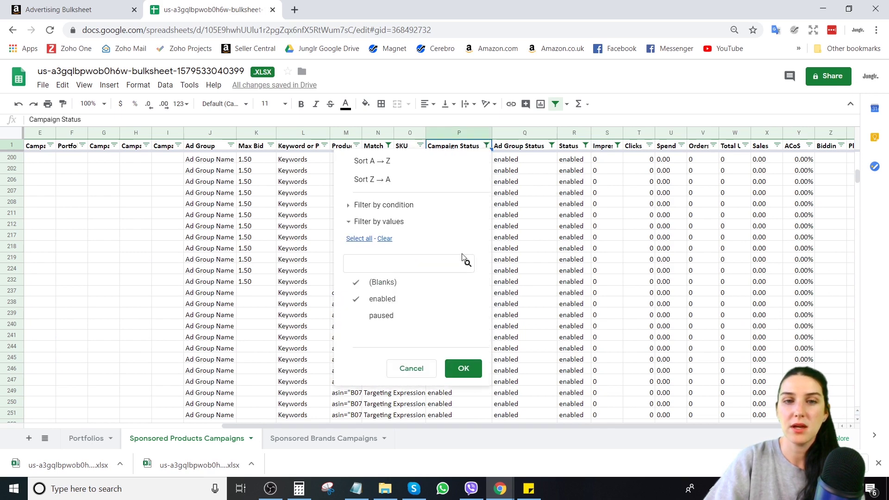
left_click(359, 239)
left_click(463, 369)
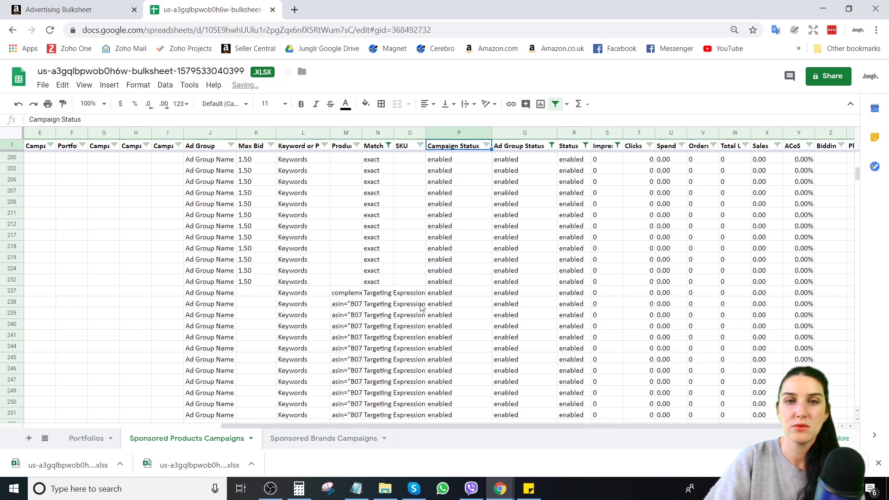
Remove the filter from the Sponsored Products Campaigns sheet
left_click(21, 145)
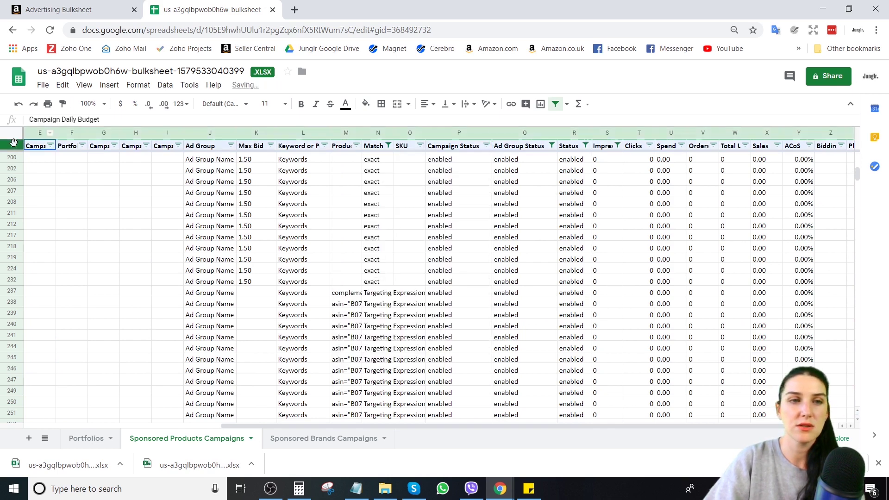
left_click(556, 105)
left_click_drag(576, 425, 377, 425)
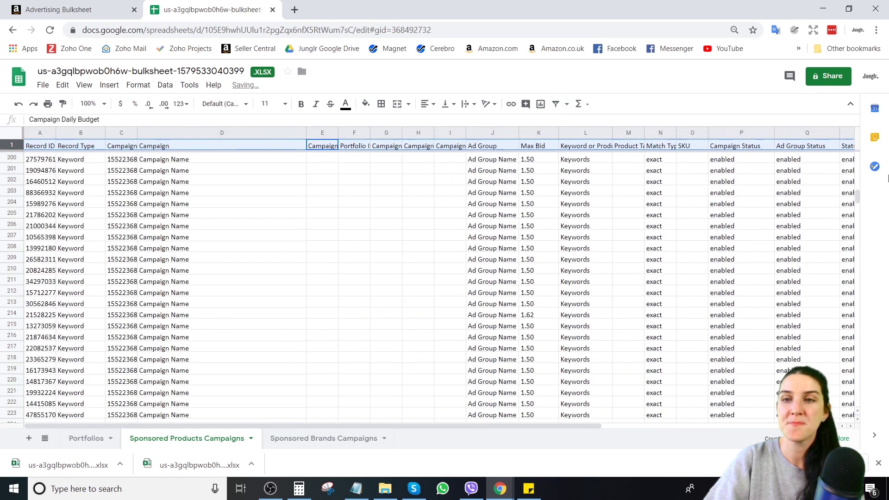
left_click_drag(858, 197, 858, 157)
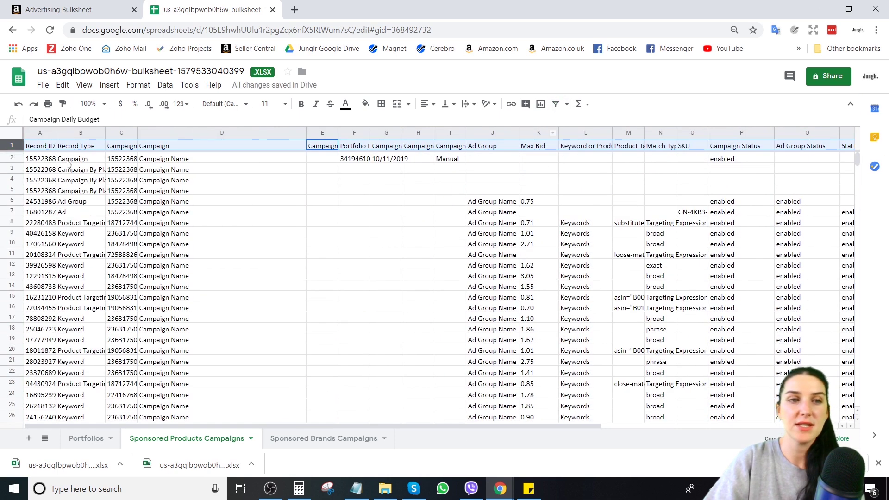
Paste the whole bulksheet table into a new Sheet2
left_click(14, 134)
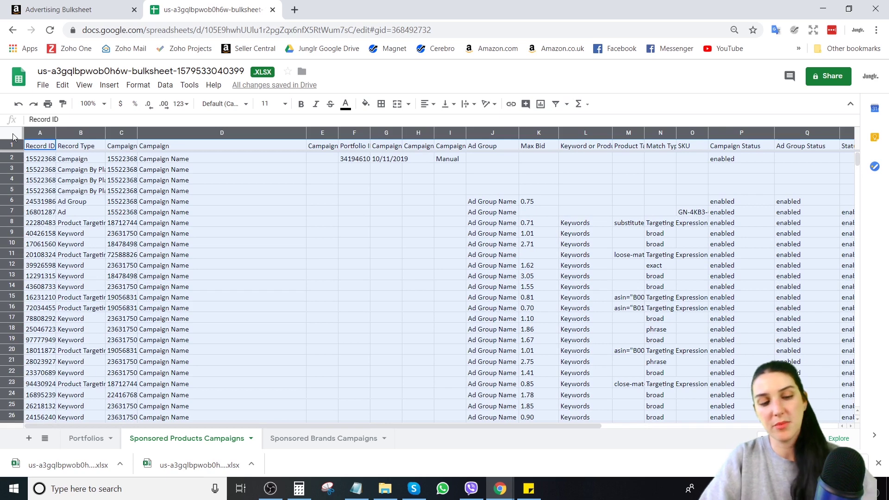
left_click(30, 438)
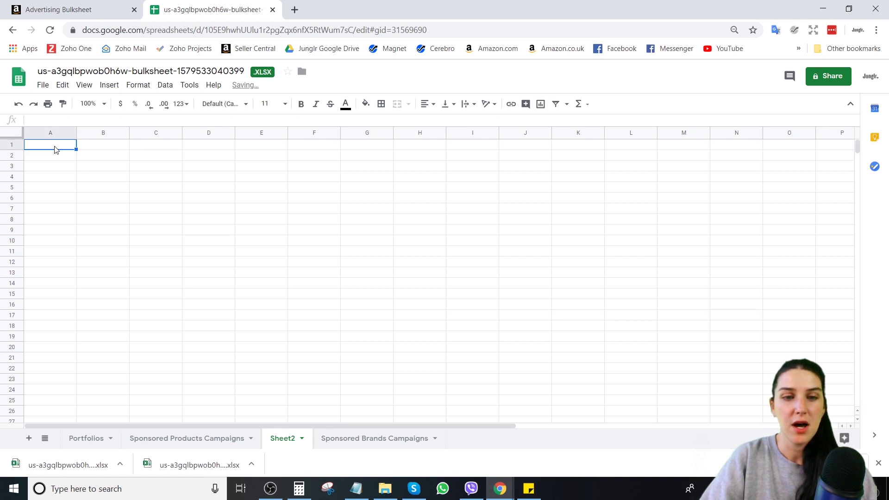
key("ctrl+v")
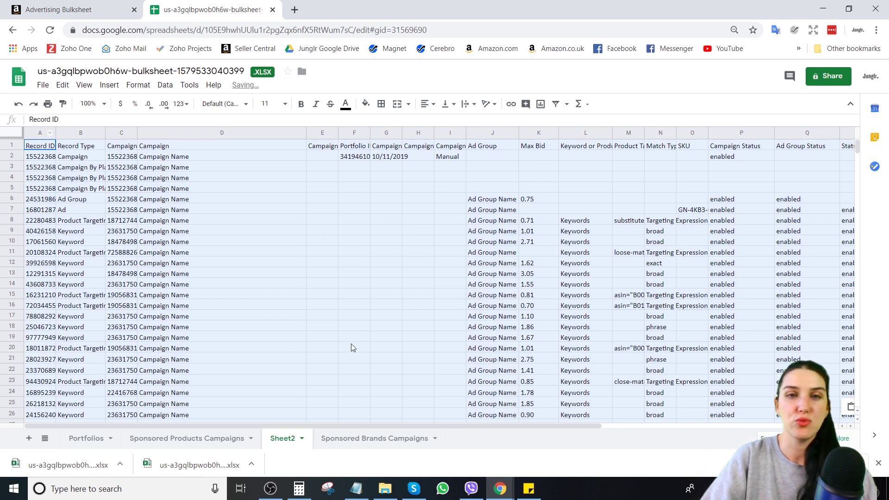
Filter Sheet2 by Record Type to show only Ad Group rows
left_click(13, 145)
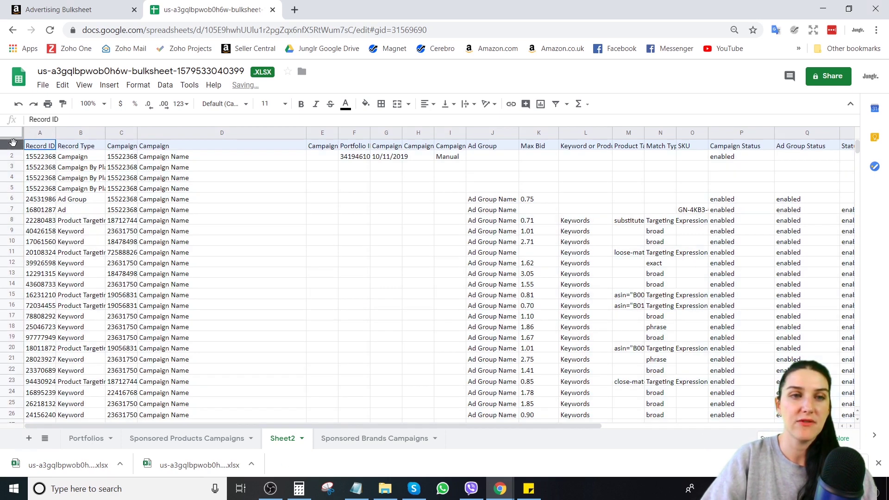
left_click(556, 105)
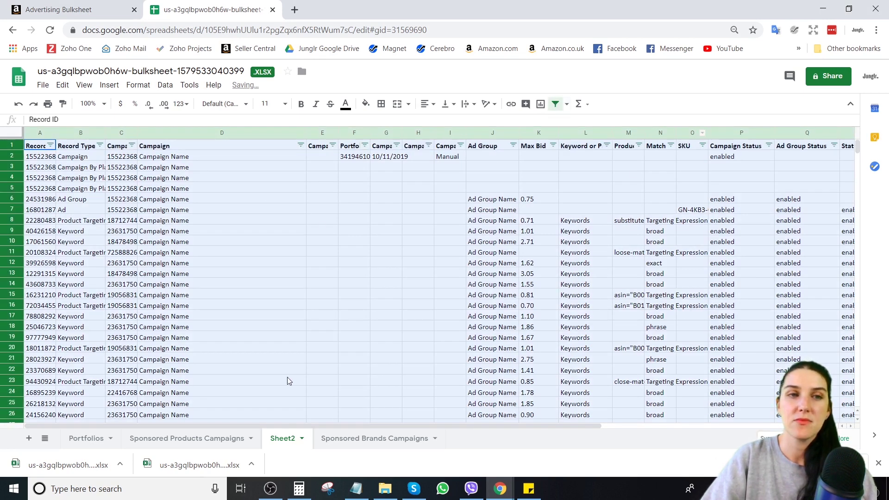
left_click(100, 146)
left_click(147, 239)
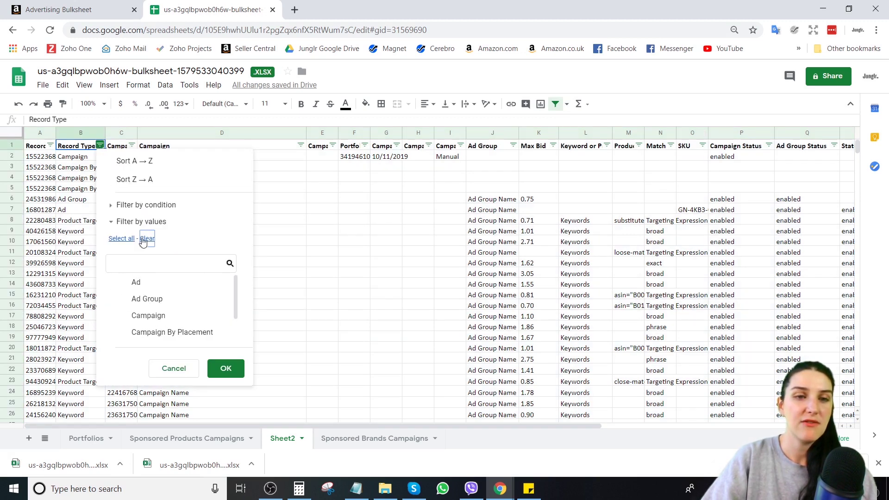
left_click(120, 299)
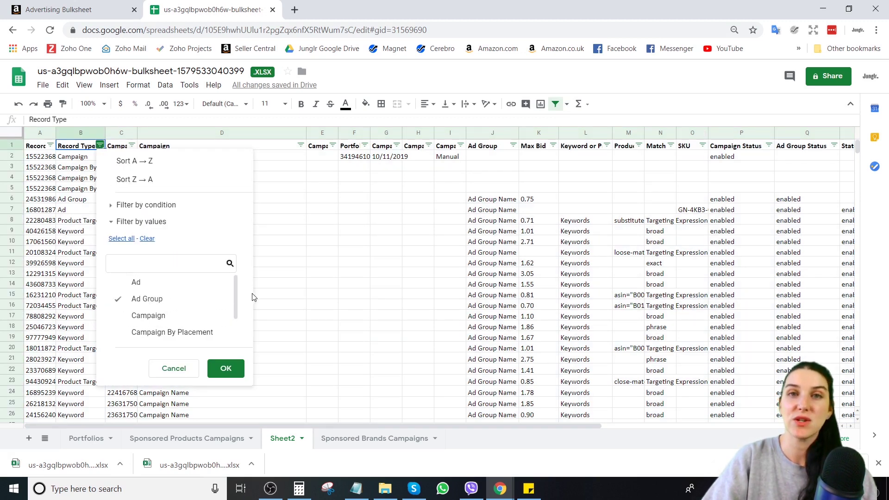
left_click(232, 369)
left_click_drag(271, 426, 450, 416)
left_click_drag(347, 156, 832, 202)
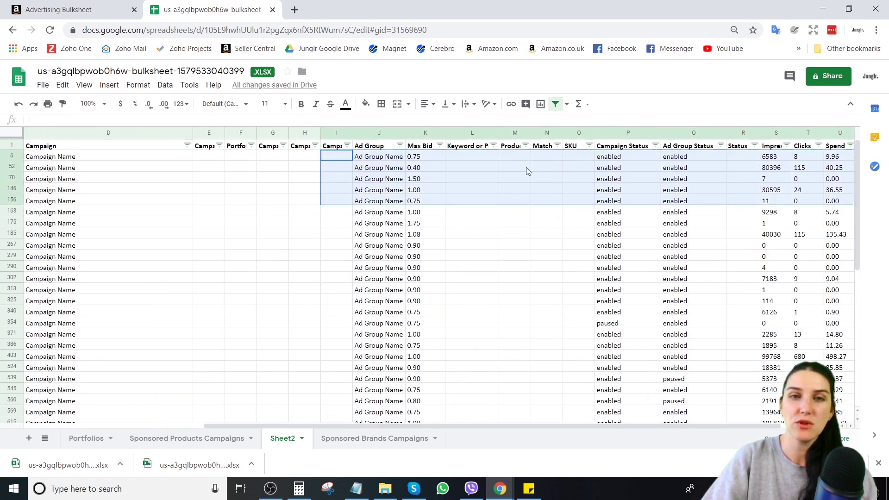
Review the Ad Group names and Max Bid values listed in Sheet2
left_click(422, 134)
left_click(375, 157)
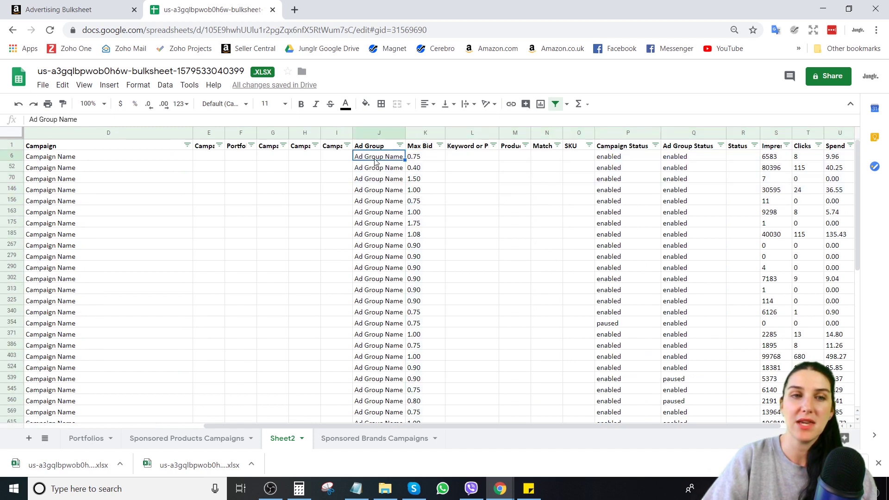
left_click_drag(386, 158, 422, 389)
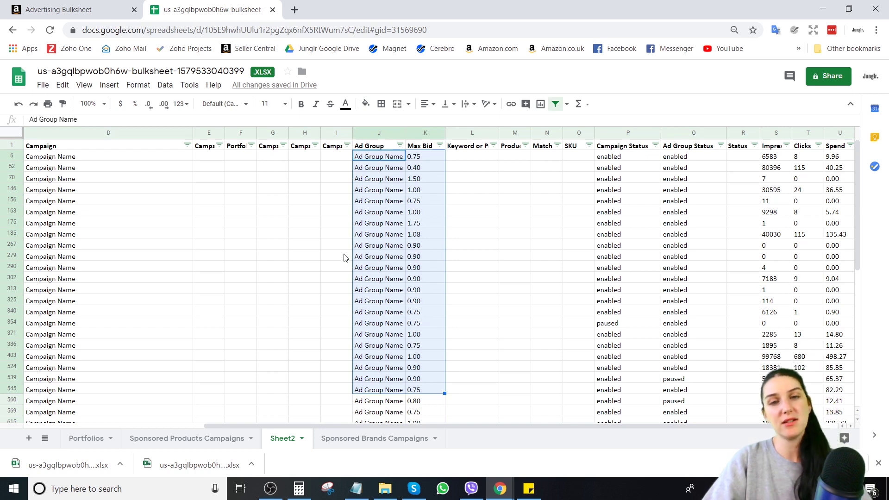
left_click(375, 245)
scroll(359, 199, "down", 6)
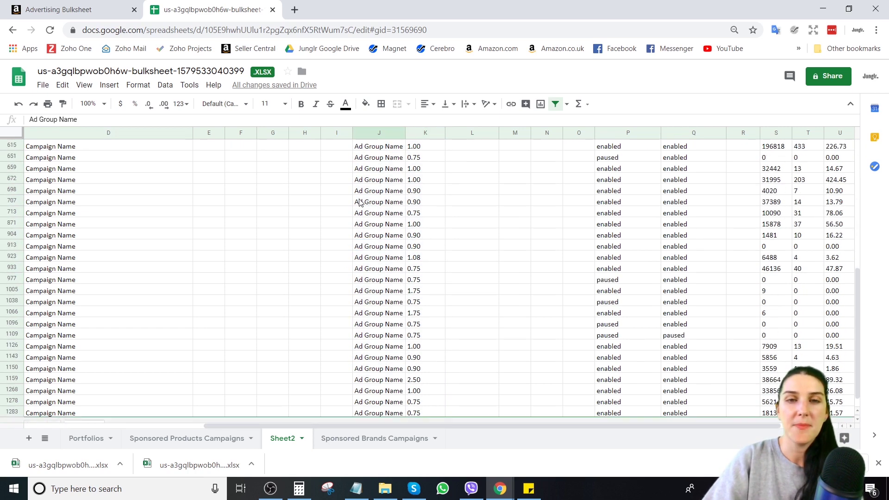
scroll(375, 259, "down", 3)
scroll(371, 266, "up", 10)
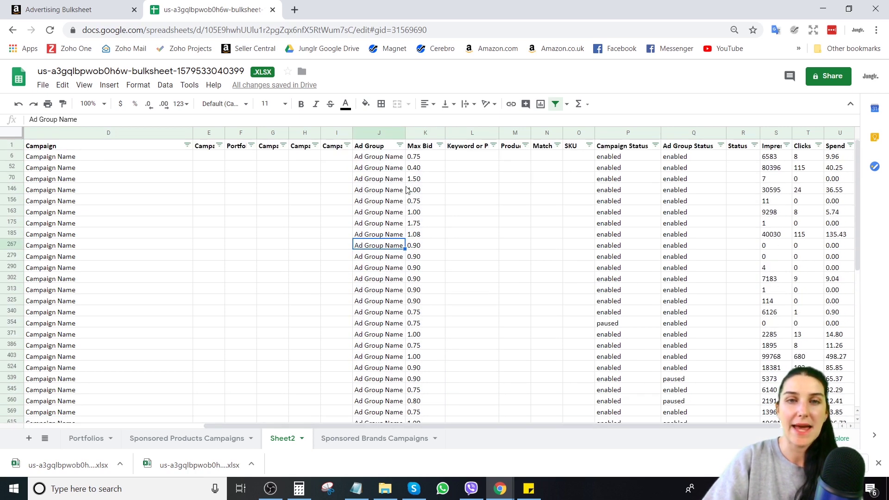
left_click_drag(422, 163, 424, 345)
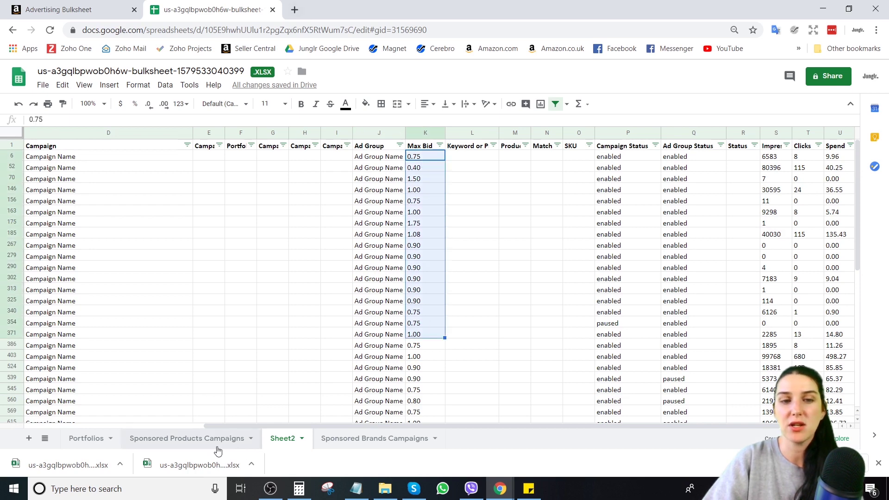
In Sponsored Products Campaigns, copy the header row and check the empty Max Bid cells in rows 34 and 36
left_click(219, 438)
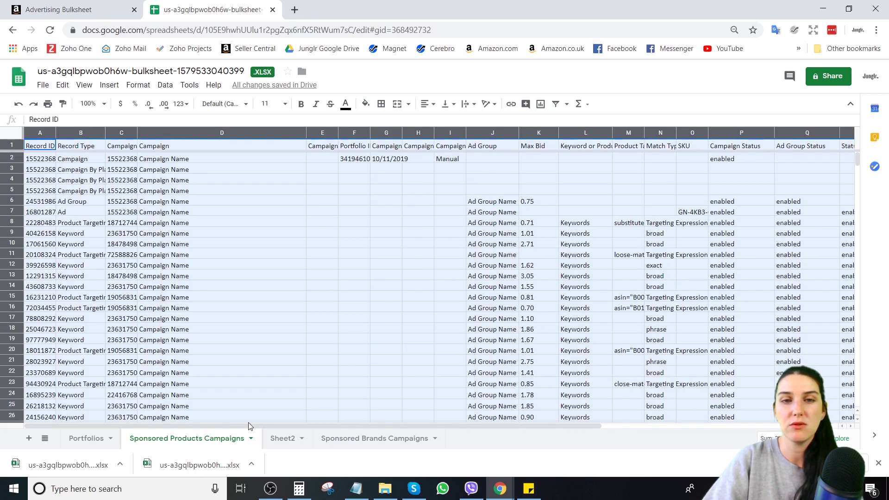
left_click(12, 145)
key("ctrl+c")
scroll(412, 335, "down", 5)
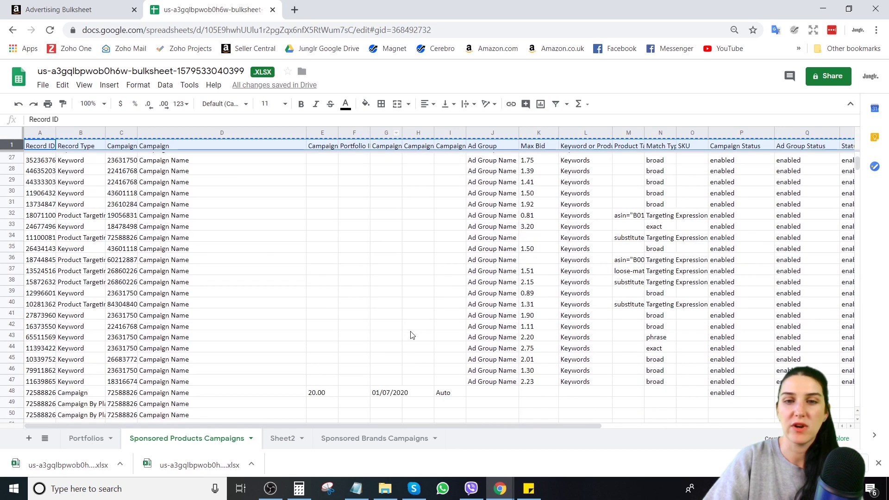
left_click(537, 239)
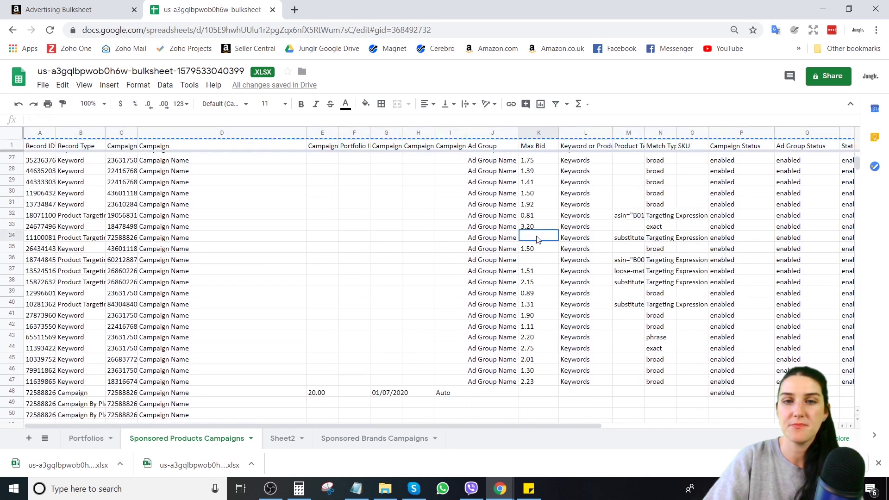
left_click(543, 262)
Compare Sheet2's Ad Group names and Max Bids for rows 70 to 524, then return to Sponsored Products Campaigns
left_click(289, 440)
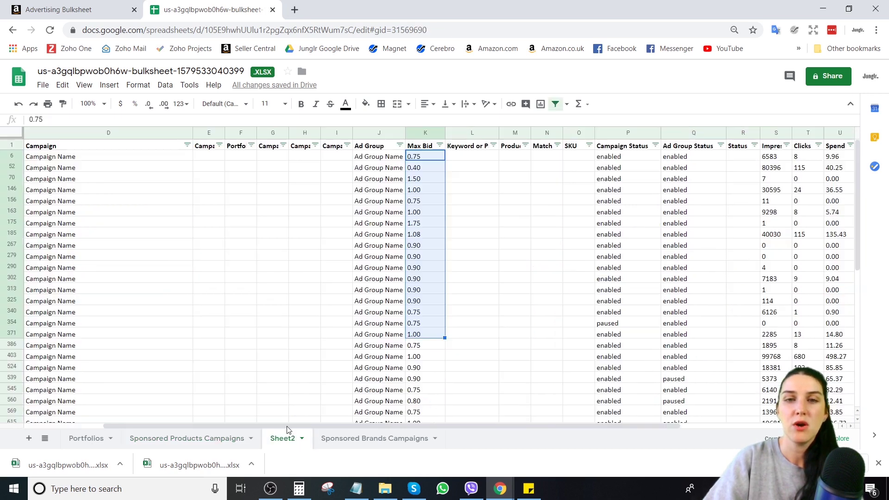
scroll(431, 191, "down", 5)
scroll(417, 209, "up", 5)
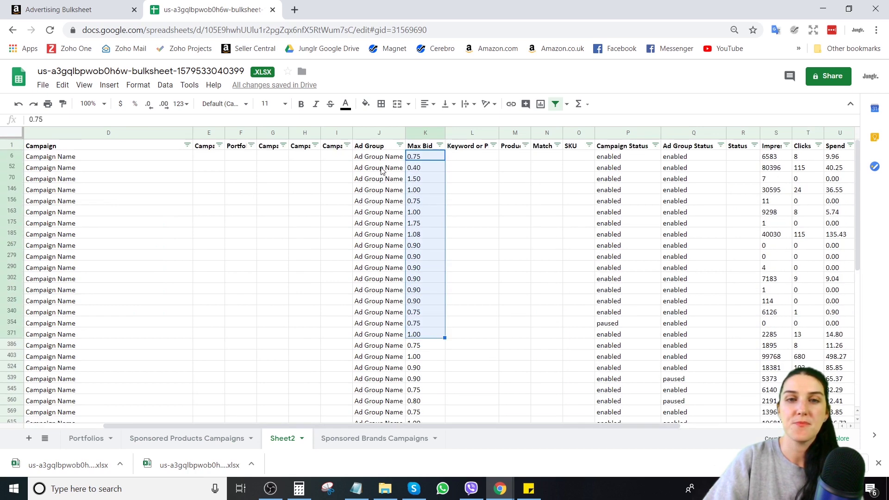
left_click(363, 178)
left_click_drag(397, 178, 432, 368)
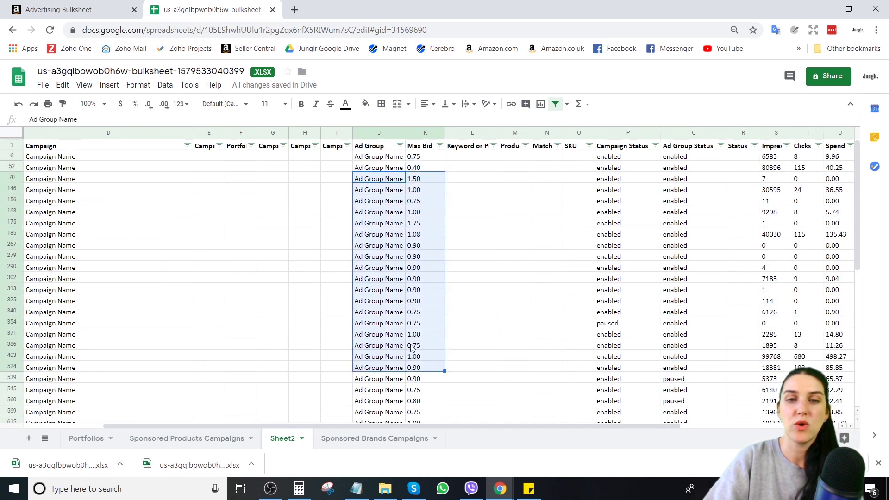
left_click(204, 438)
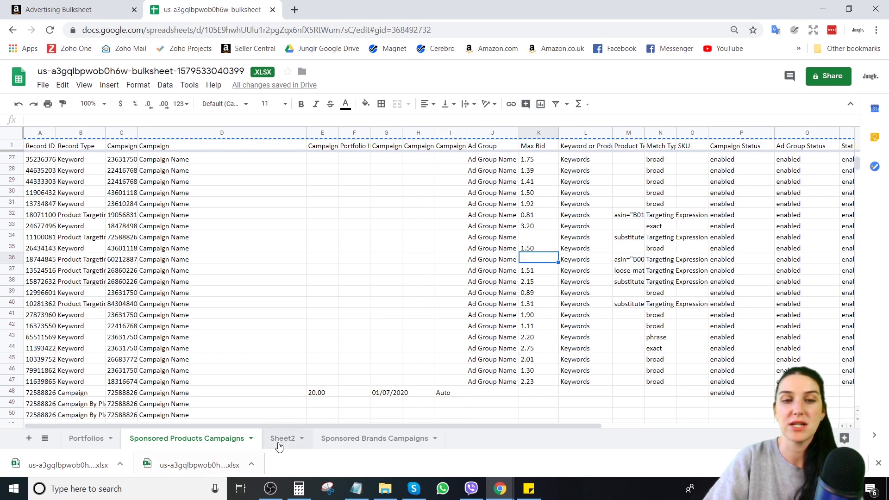
Delete the Sheet2 helper sheet
left_click(283, 439)
right_click(285, 440)
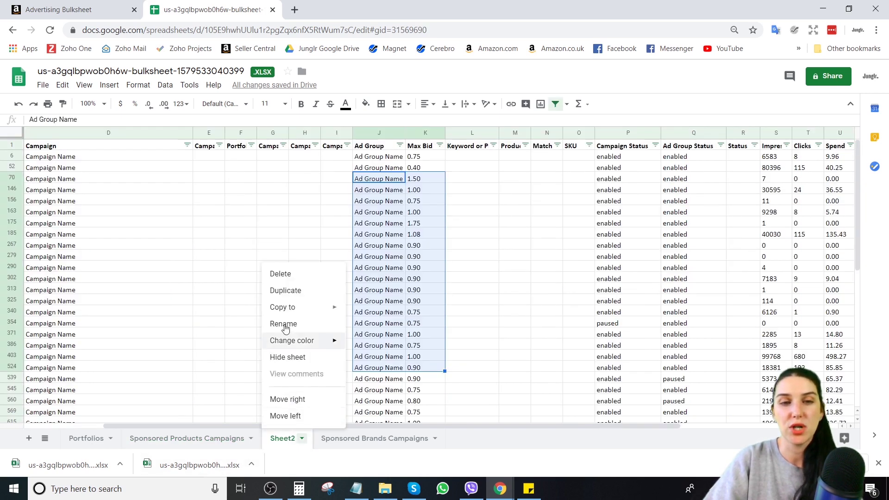
left_click(281, 275)
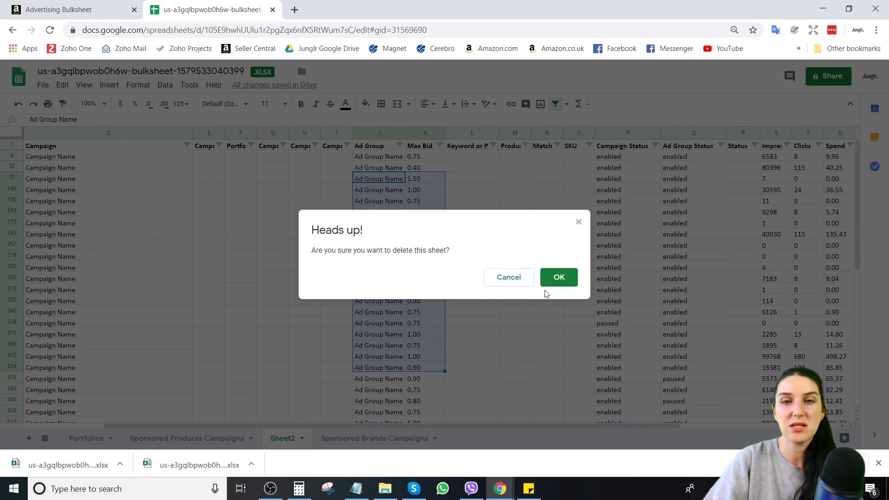
left_click(557, 278)
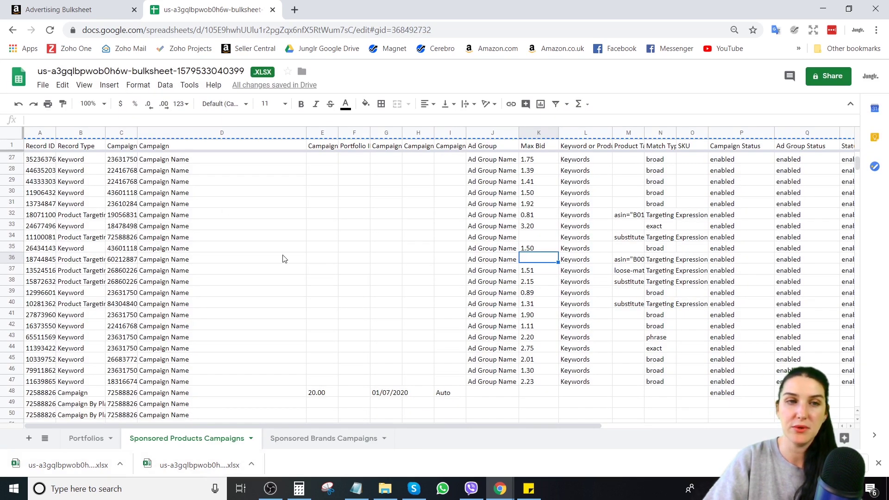
Download the bulk sheet as a Microsoft Excel (.xlsx) file
left_click(318, 422)
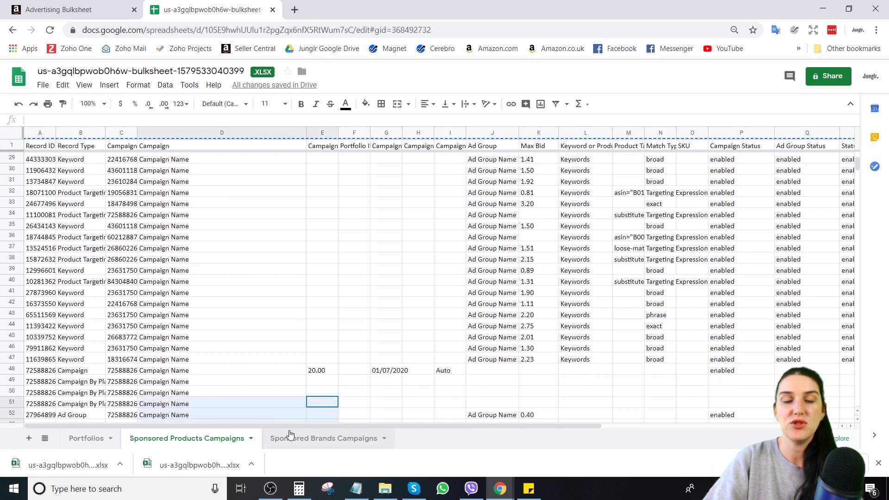
scroll(287, 408, "down", 2)
left_click(189, 251)
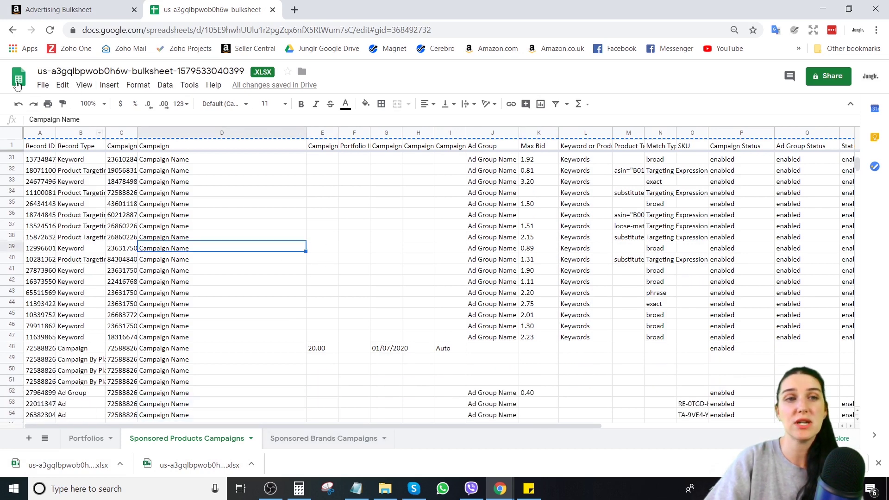
left_click(42, 85)
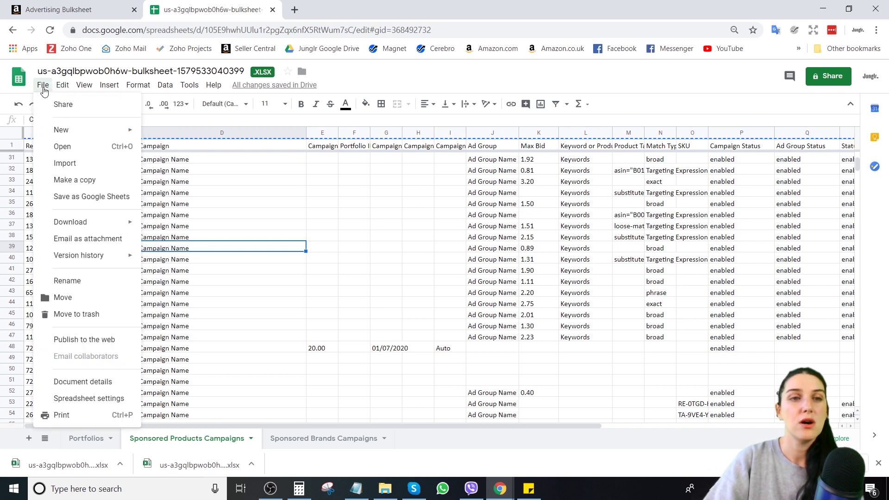
mouse_move(68, 224)
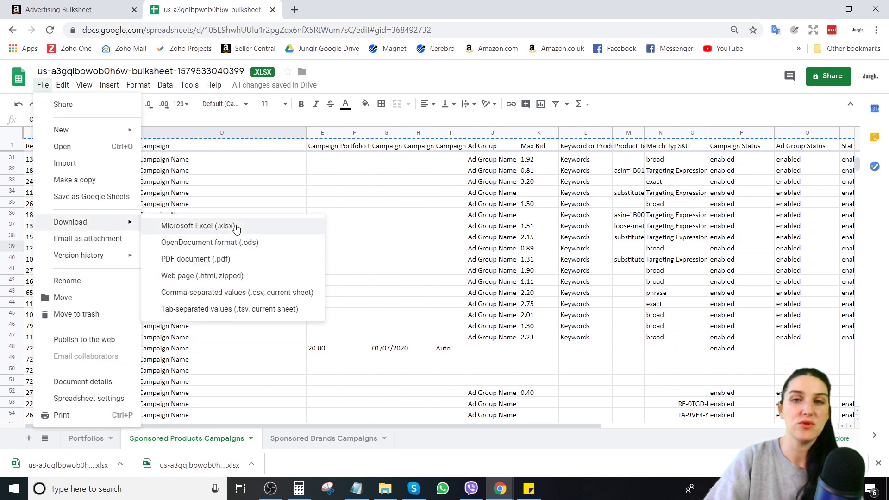
left_click(236, 227)
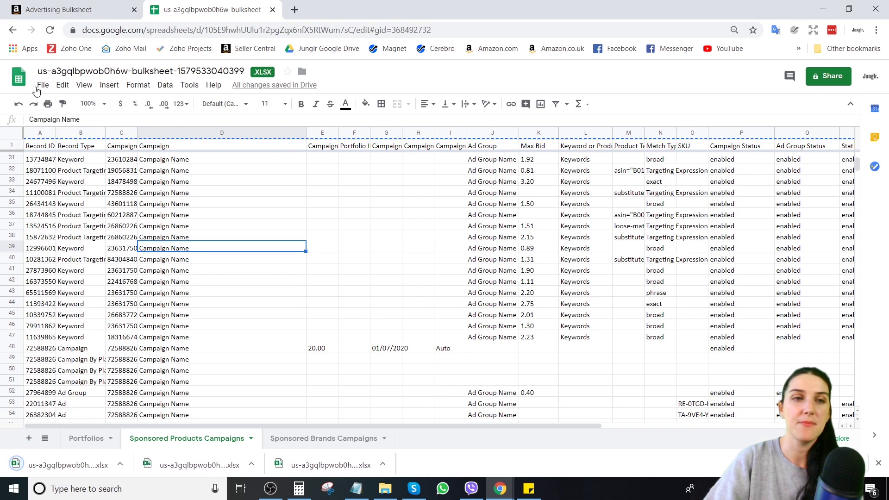
Go back to the Seller Central bulk operations page in the browser
left_click(42, 85)
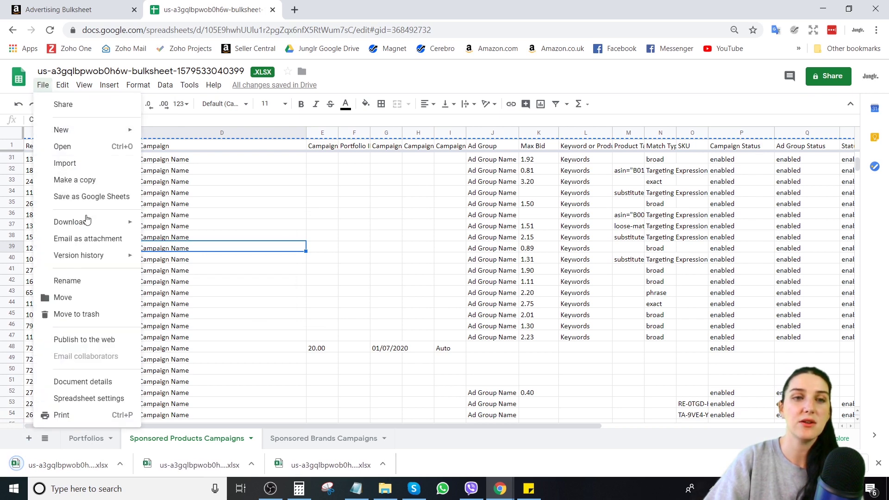
mouse_move(87, 221)
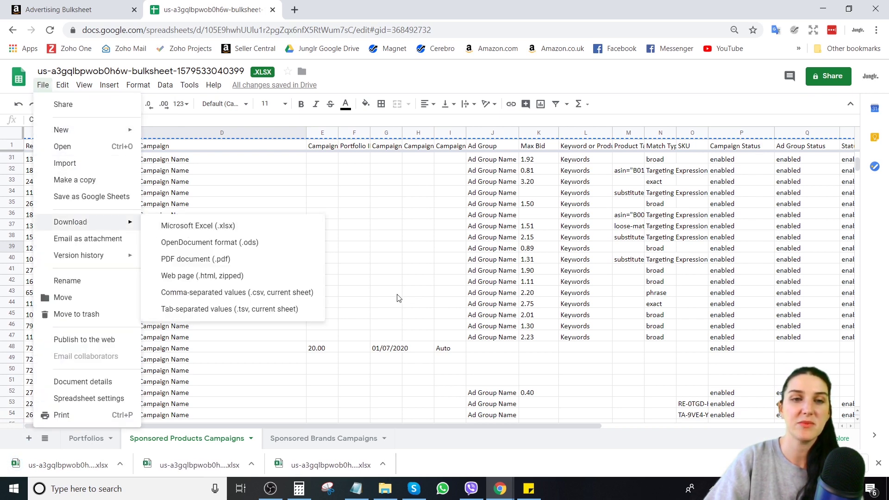
left_click(103, 14)
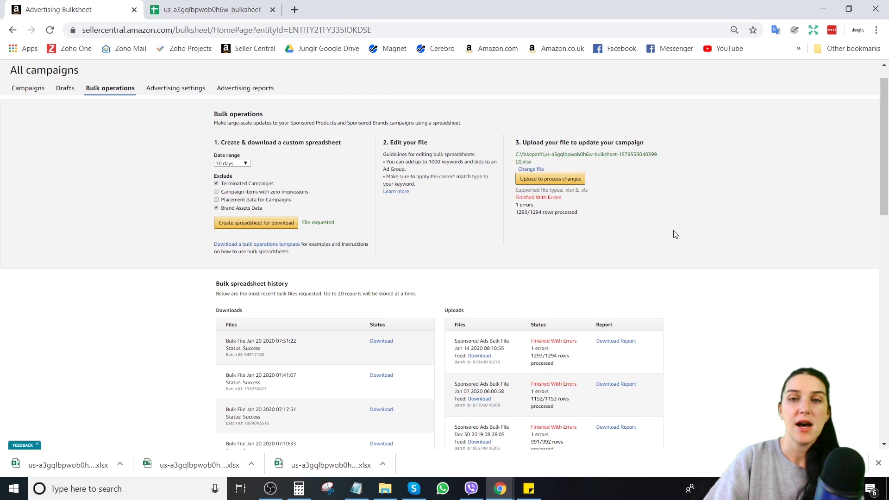
Replace the upload file with the newest bulksheet copy (3) from the Downloads folder
left_click(534, 170)
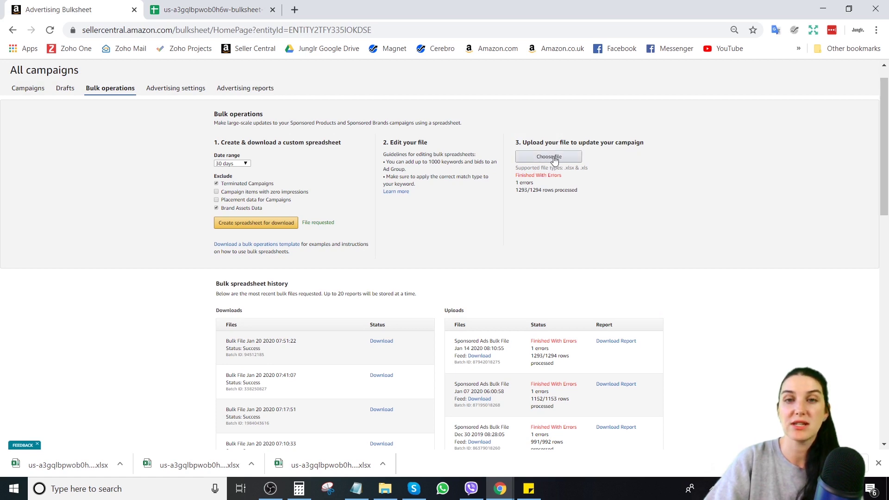
left_click(554, 158)
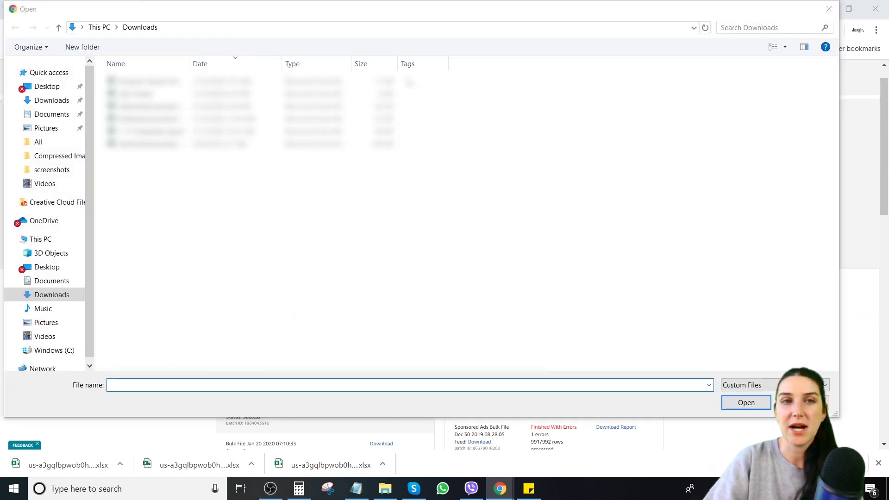
left_click(54, 101)
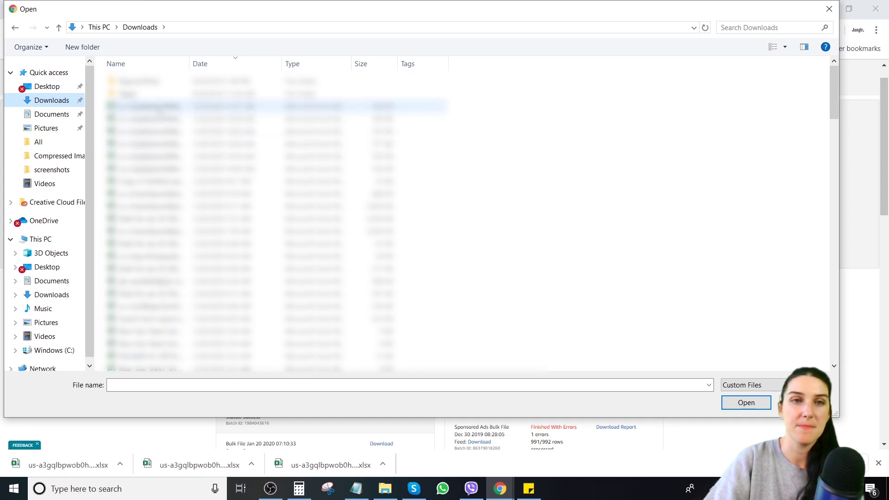
left_click(149, 106)
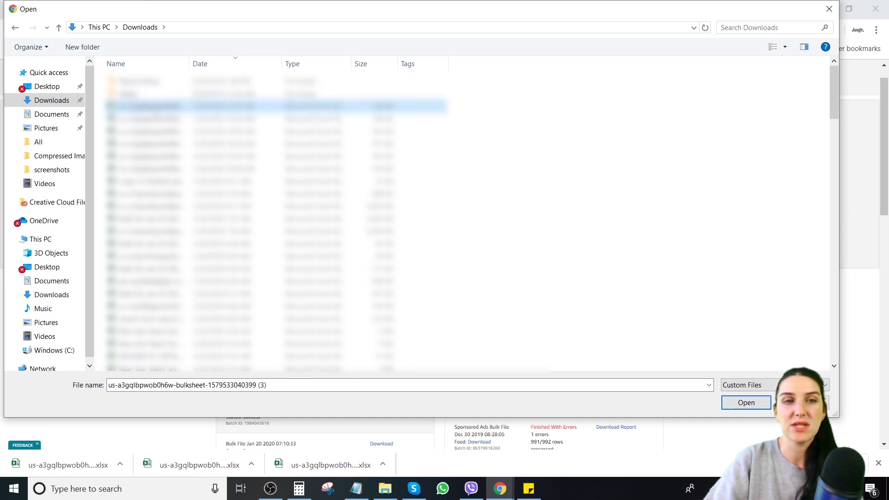
left_click(746, 402)
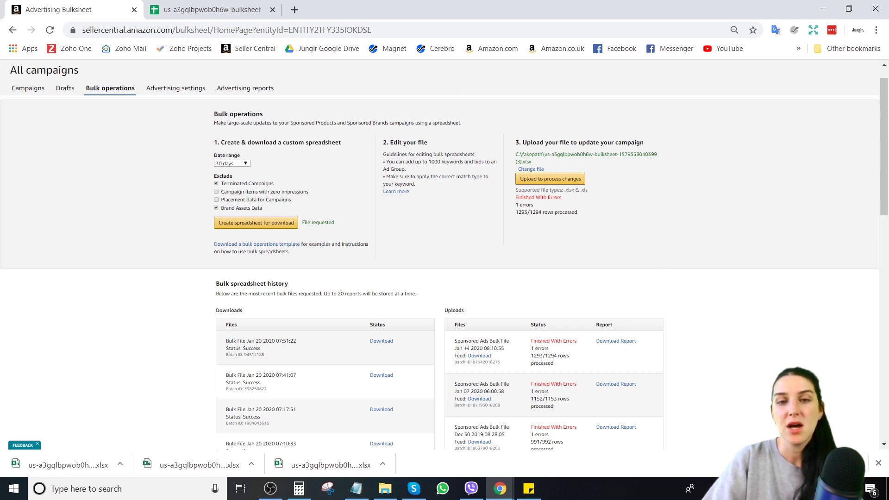
Review the upload history, including the latest upload's 1 error, and download that upload's report
left_click_drag(456, 340, 655, 350)
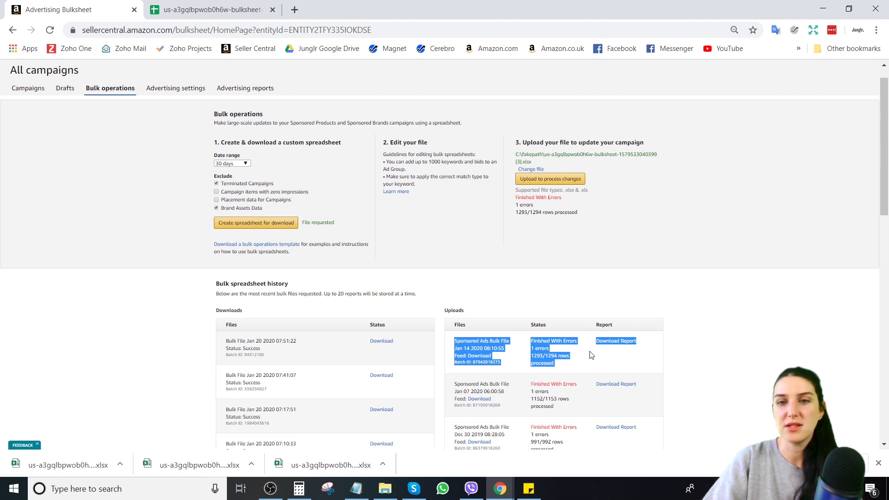
left_click(697, 265)
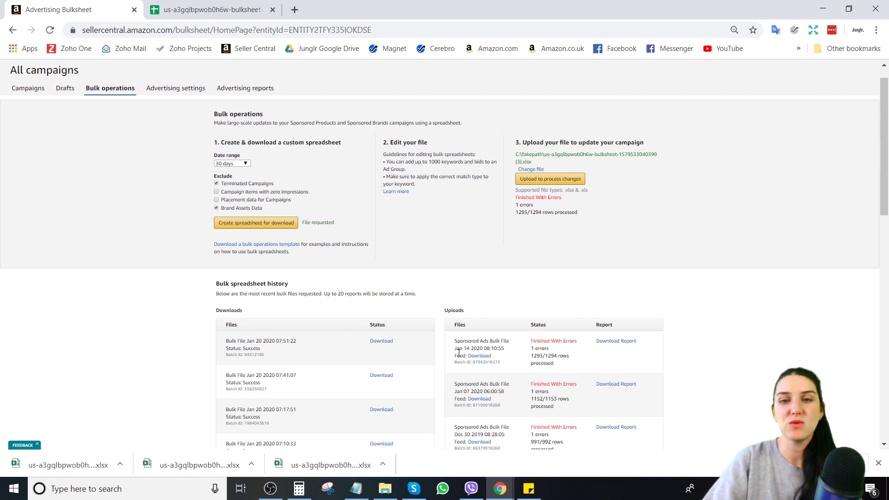
left_click_drag(455, 340, 652, 360)
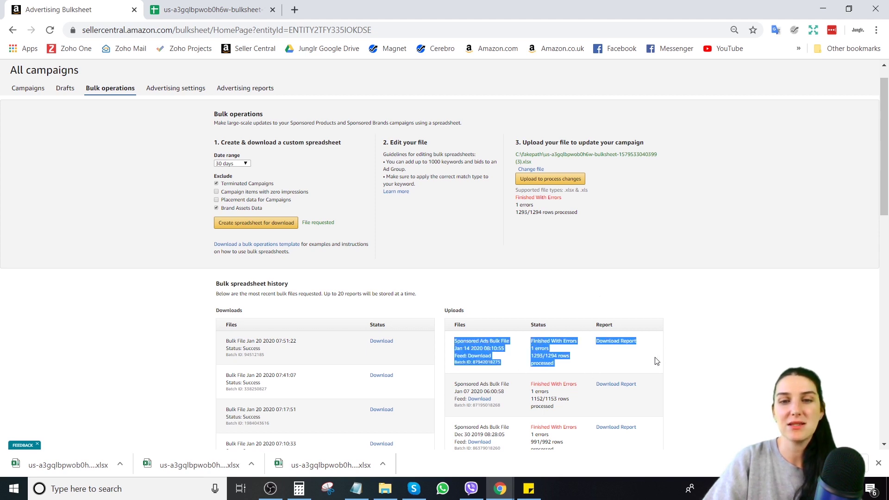
left_click(550, 343)
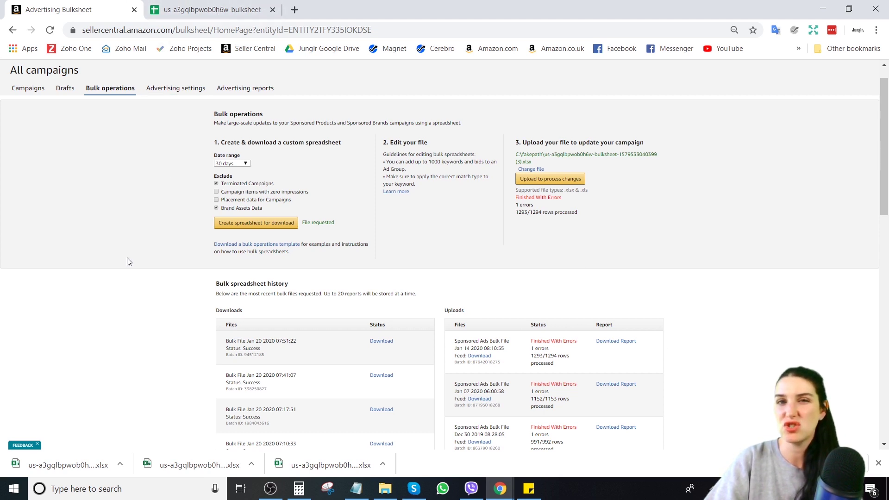
scroll(128, 261, "down", 6)
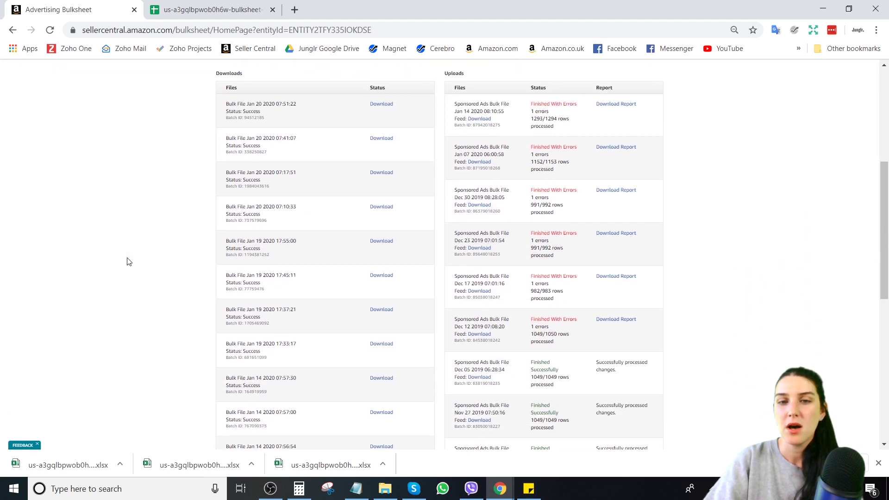
left_click_drag(532, 310, 564, 334)
left_click(564, 324)
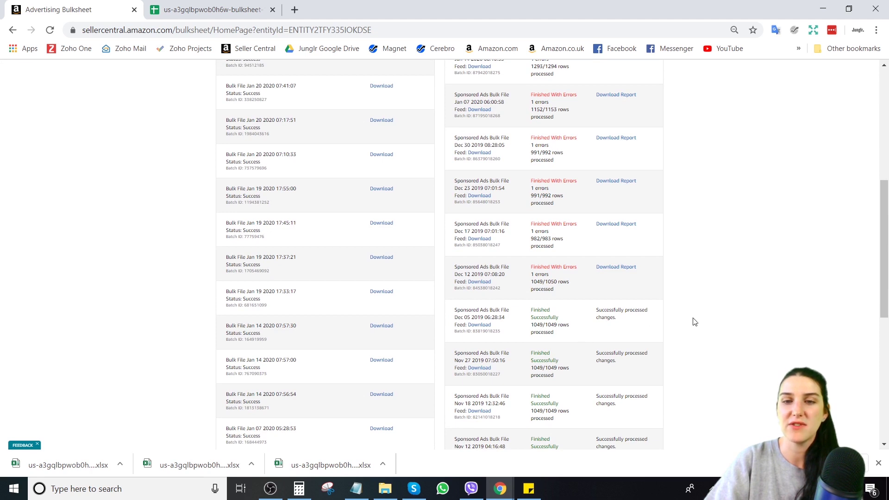
scroll(691, 318, "up", 5)
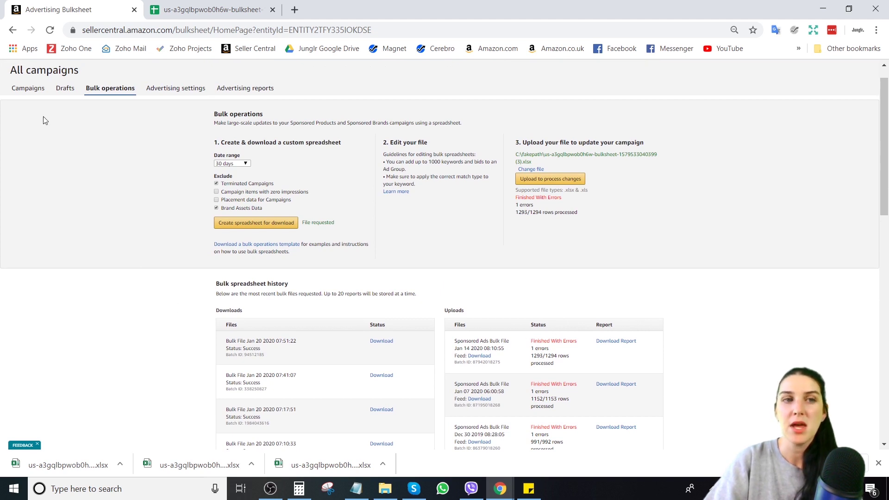
left_click(626, 344)
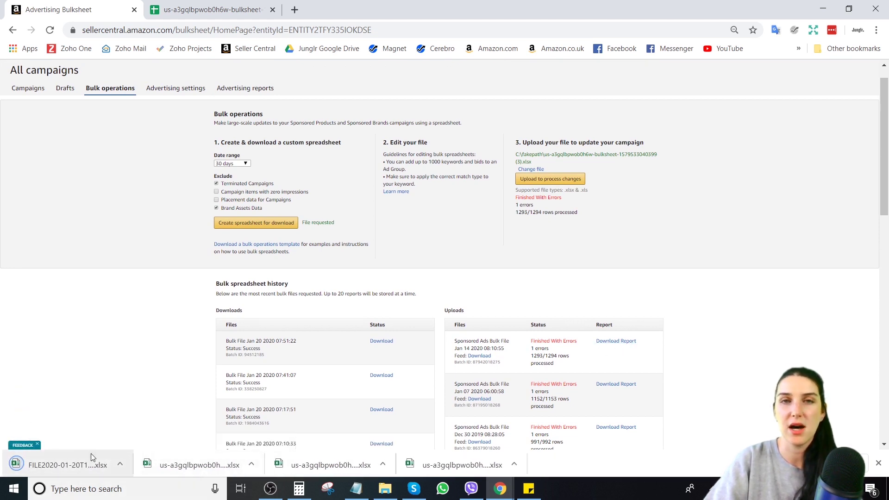
left_click(217, 9)
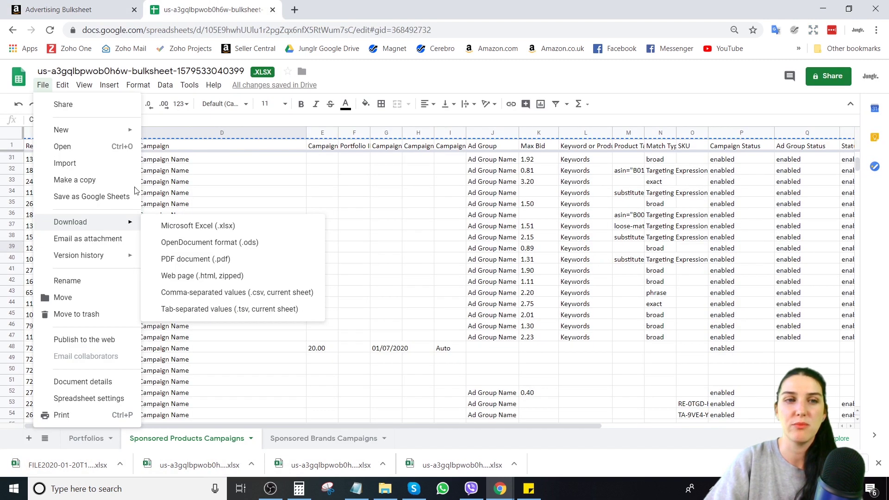
key("Escape")
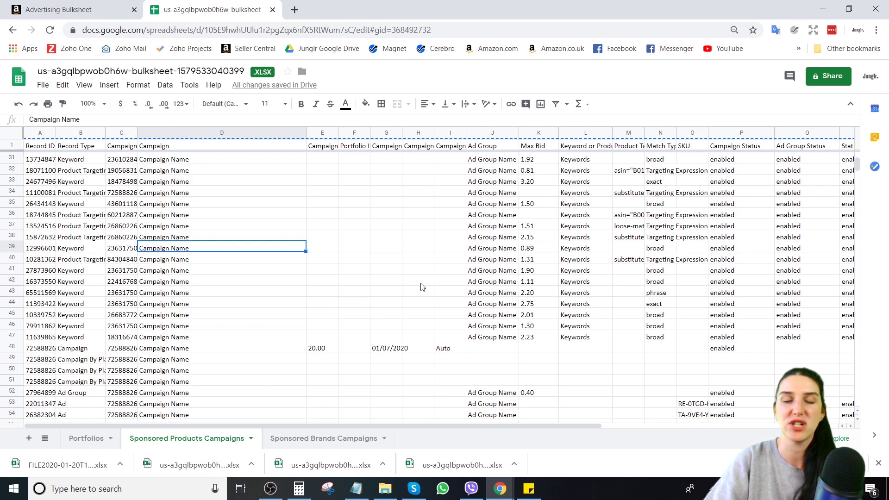
left_click(111, 9)
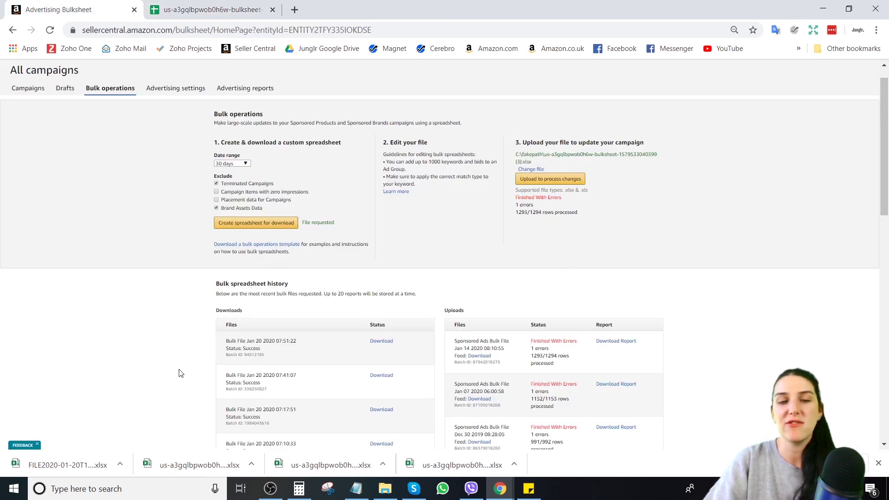